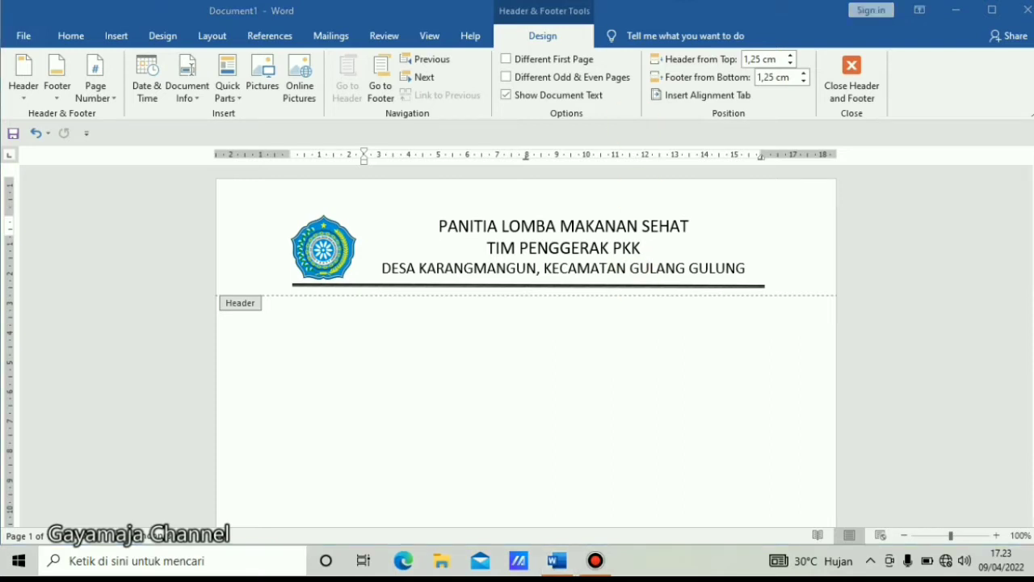
Step: Type the right-aligned date line 'Karangmangun, 8 April 2022' in the body below the letterhead
click(699, 270)
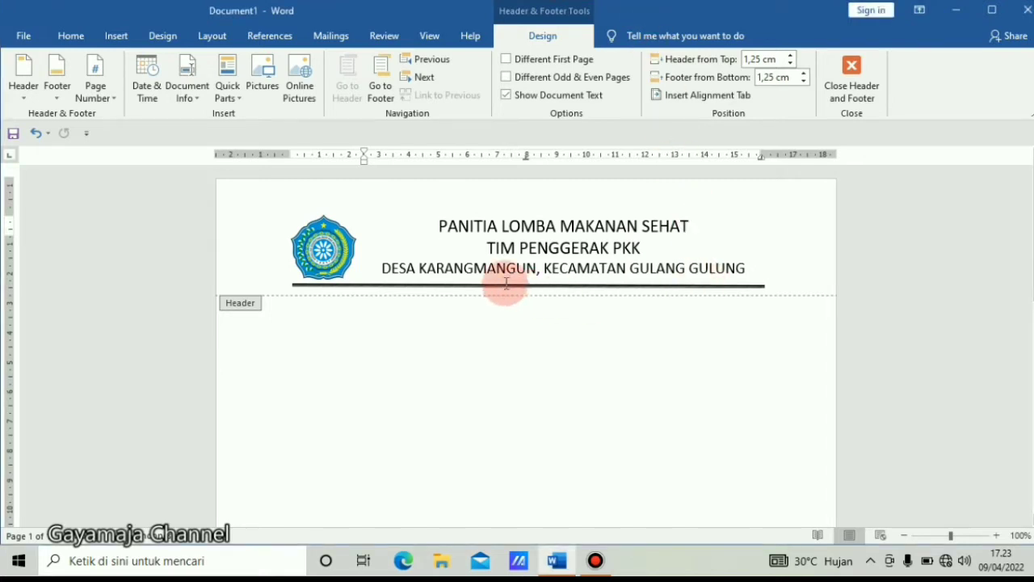
double_click(458, 308)
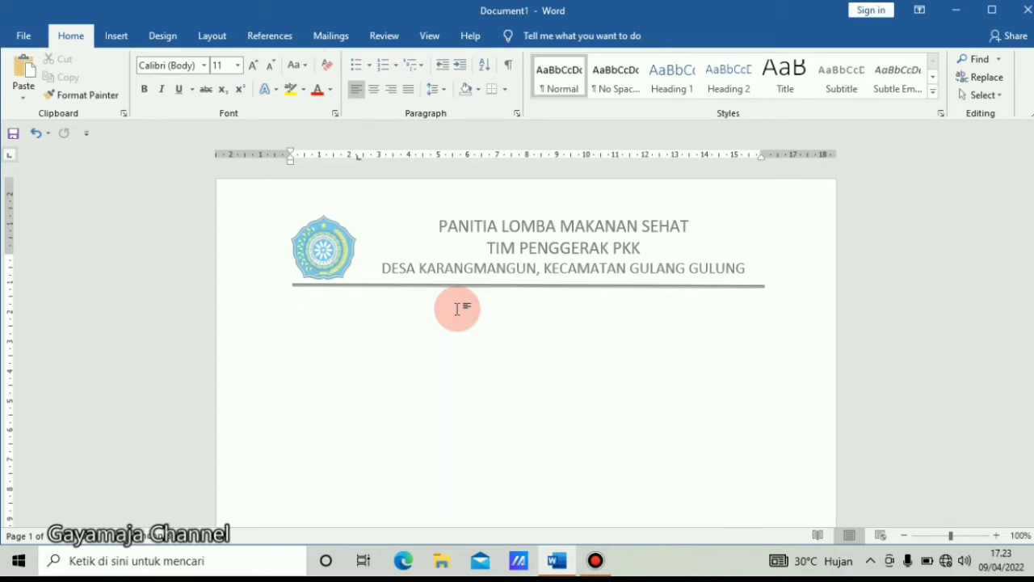
text(Ka)
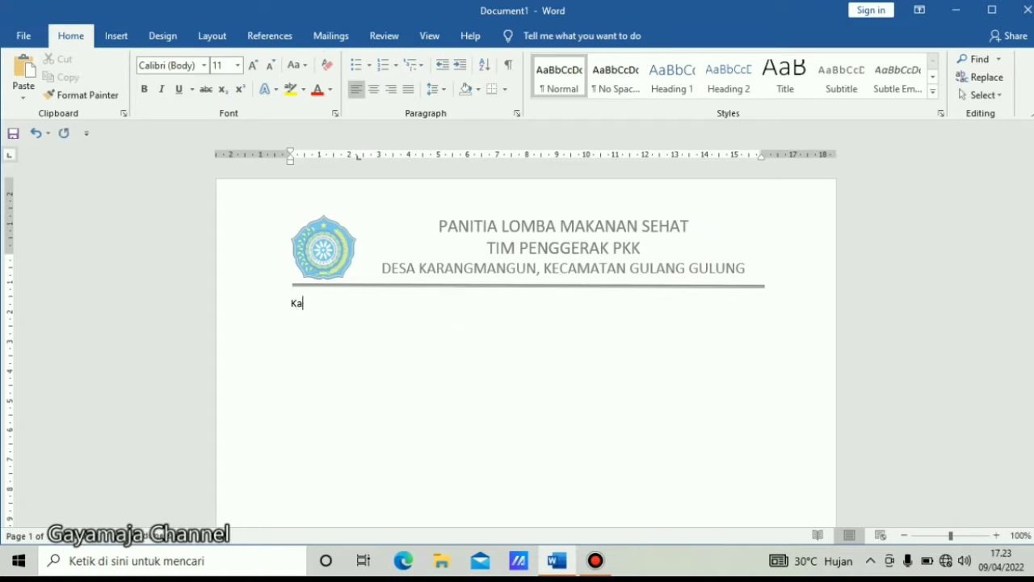
text(rangmangu)
key(BackSpace)
text(g)
text(un, )
text(8 Apri)
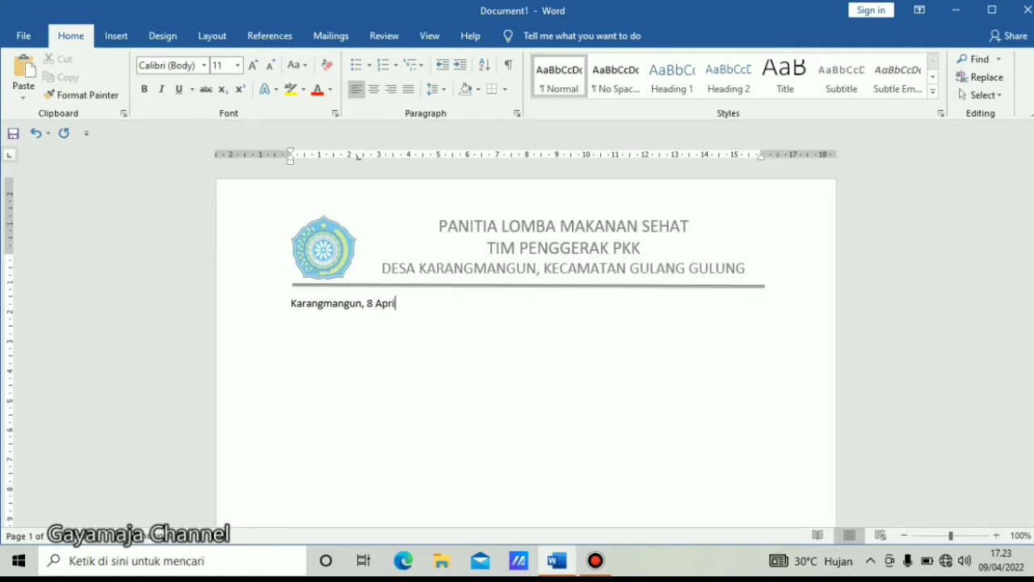
text(l 2022)
key(ctrl+r)
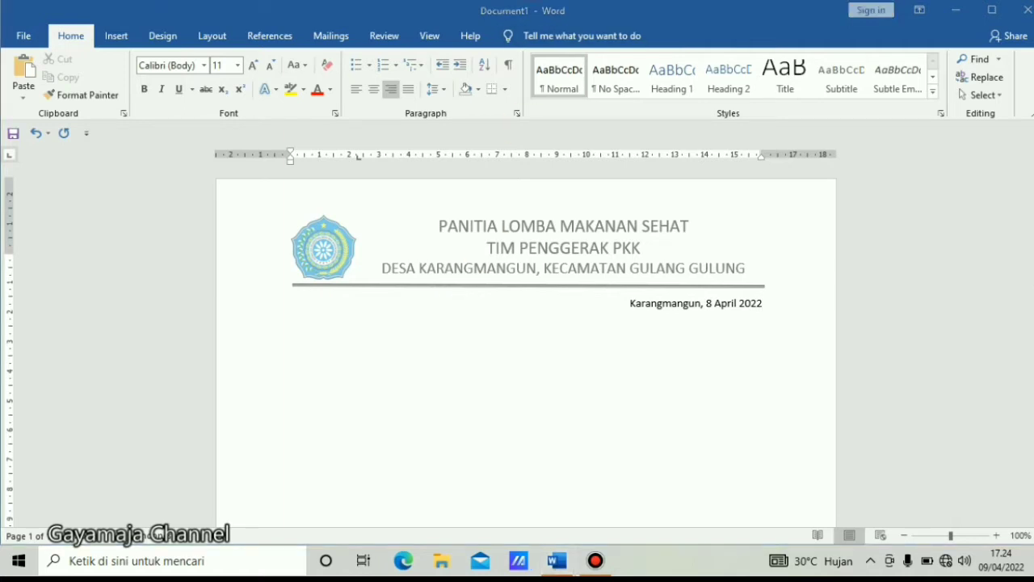
click(647, 124)
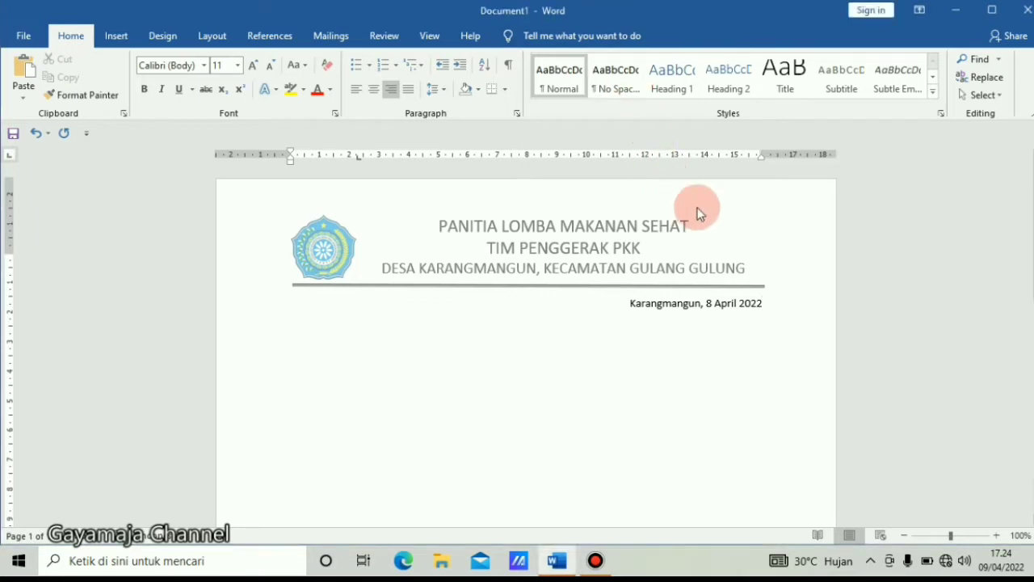
key(Return)
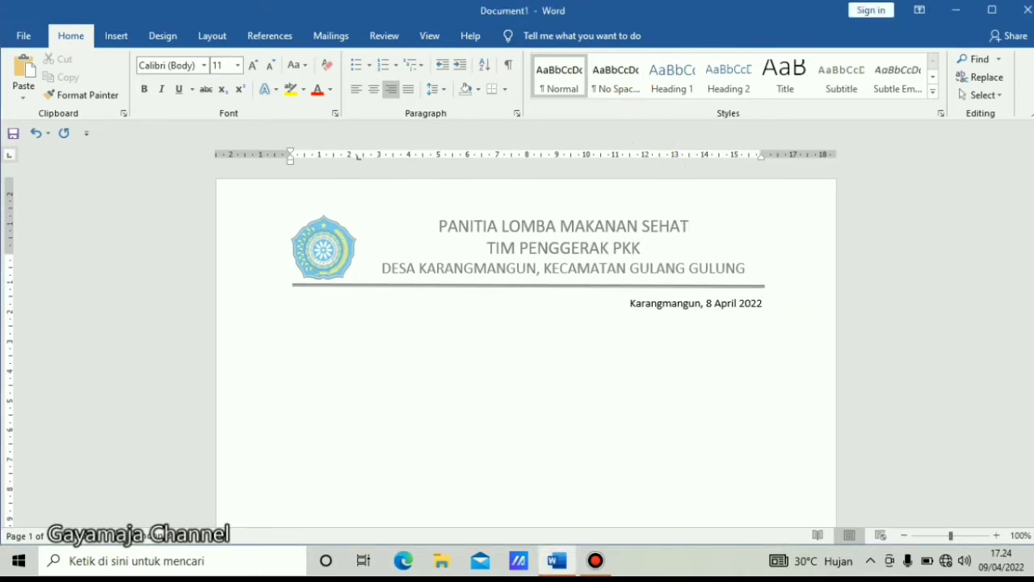
Step: Type left-aligned 'No. :', 'Lamp. :' and 'Hal. :' on three separate lines beneath the date
key(ctrl+l)
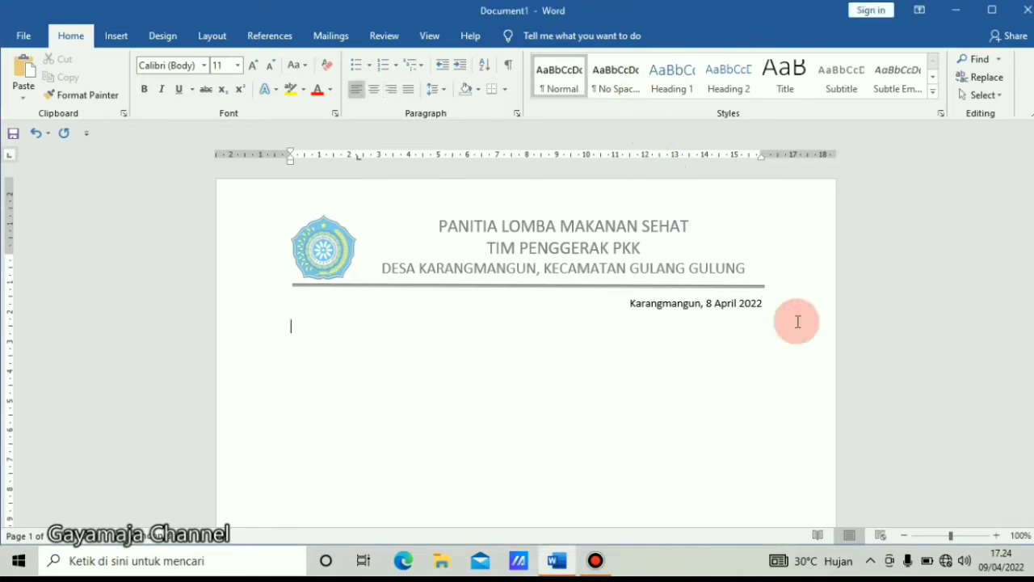
text(No)
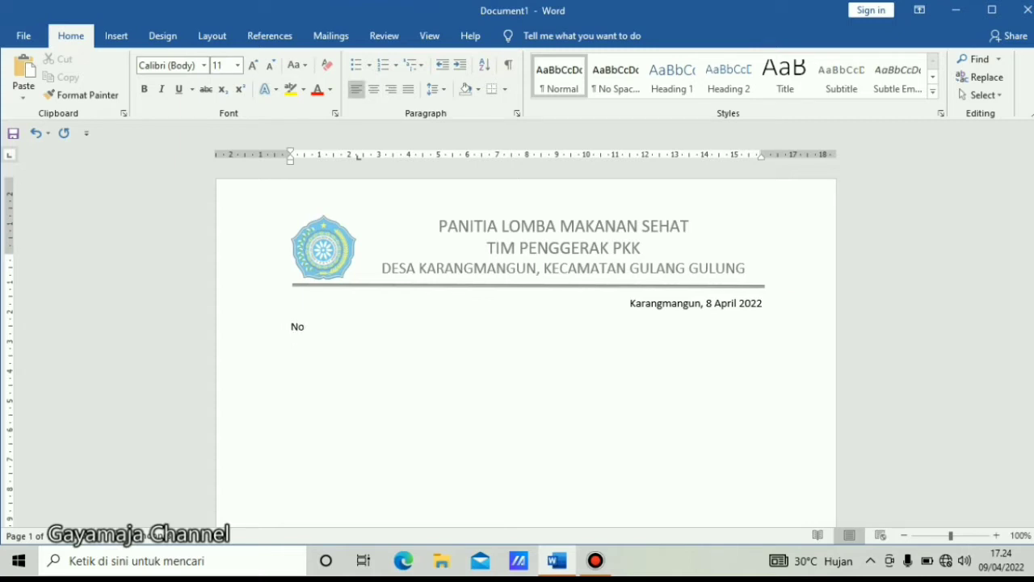
text(.)
text( :)
key(Return)
text(H)
text(al)
key(BackSpace)
key(BackSpace)
key(BackSpace)
text(Lamp.)
text( :)
key(Return)
text(H)
text(al. )
text(:)
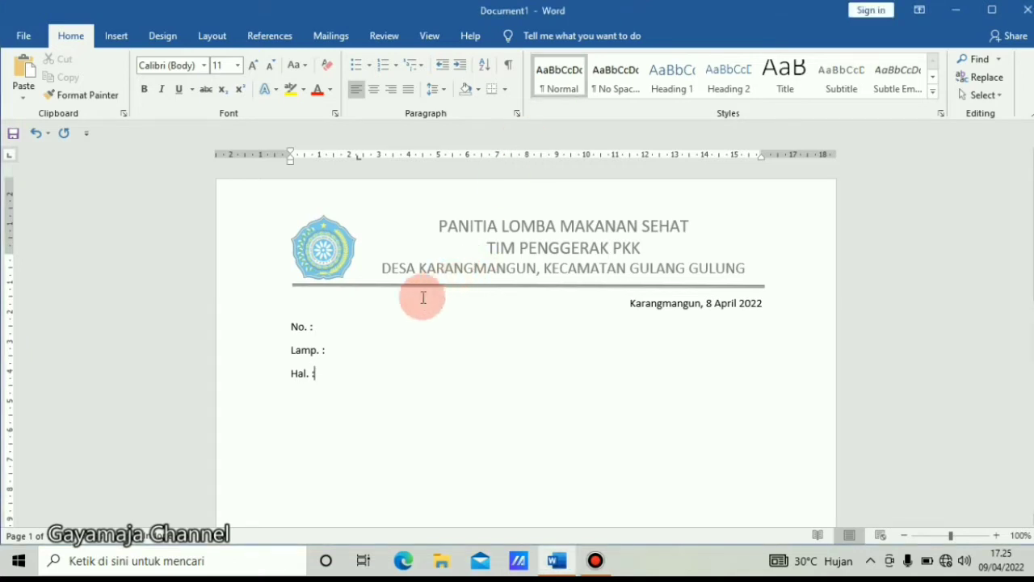
Step: Remove the stray ruler tab stop and the gap before the No. colon
click(331, 337)
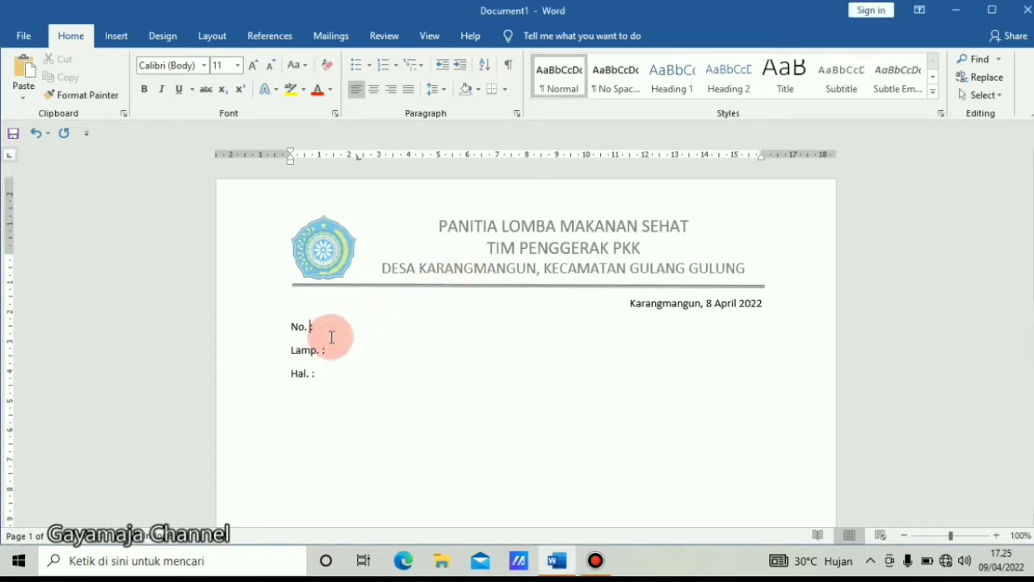
key(Left)
key(Tab)
key(Down)
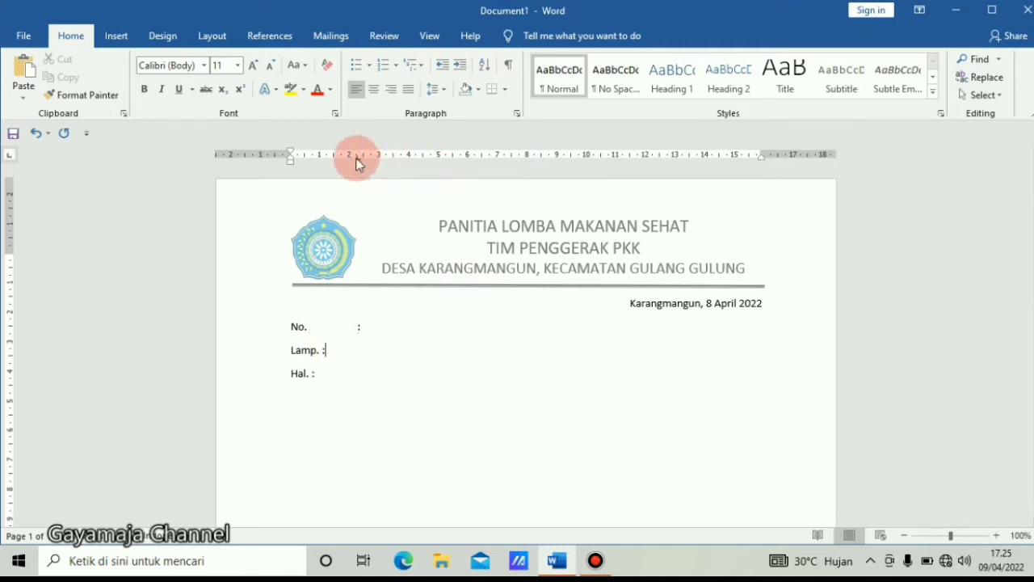
drag(358, 156, 359, 222)
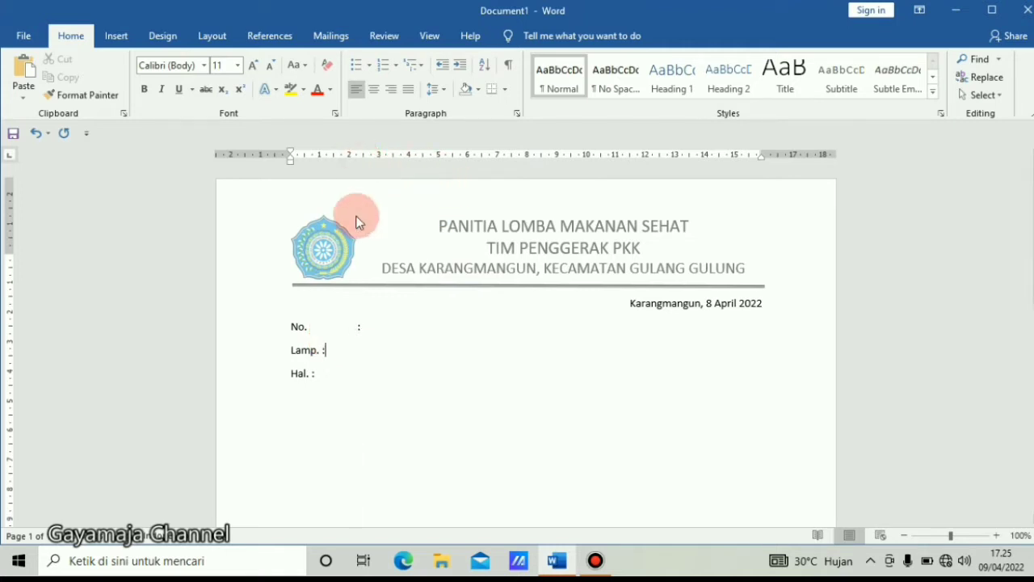
key(Up)
key(Delete)
Step: Enter letter number '02 / TPPKK / IV / 2022' with 'Kepada :' further along the line
text(02 /)
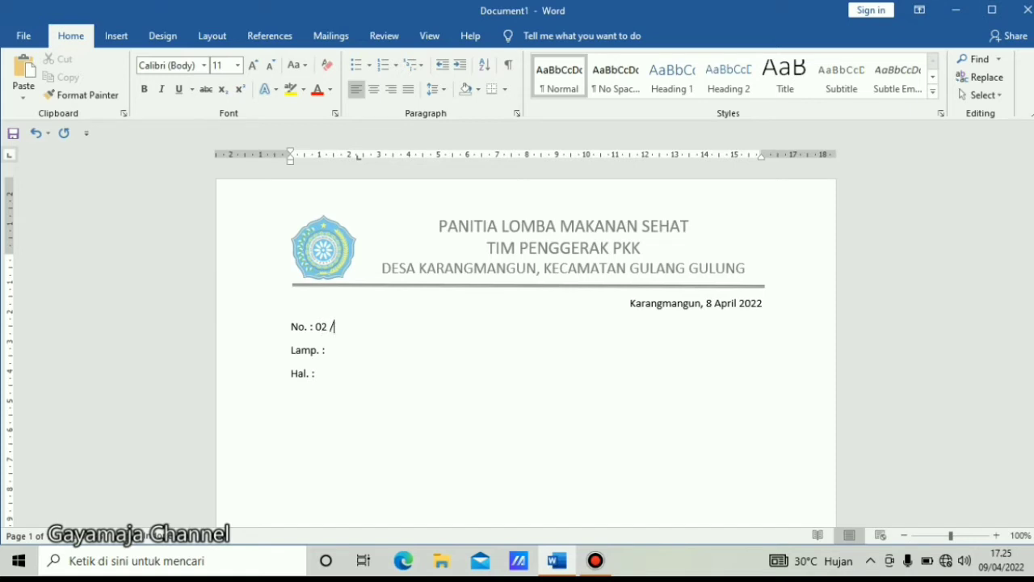
text( TPPKK)
text( / IV )
text(/ 20)
text(22)
key(Tab)
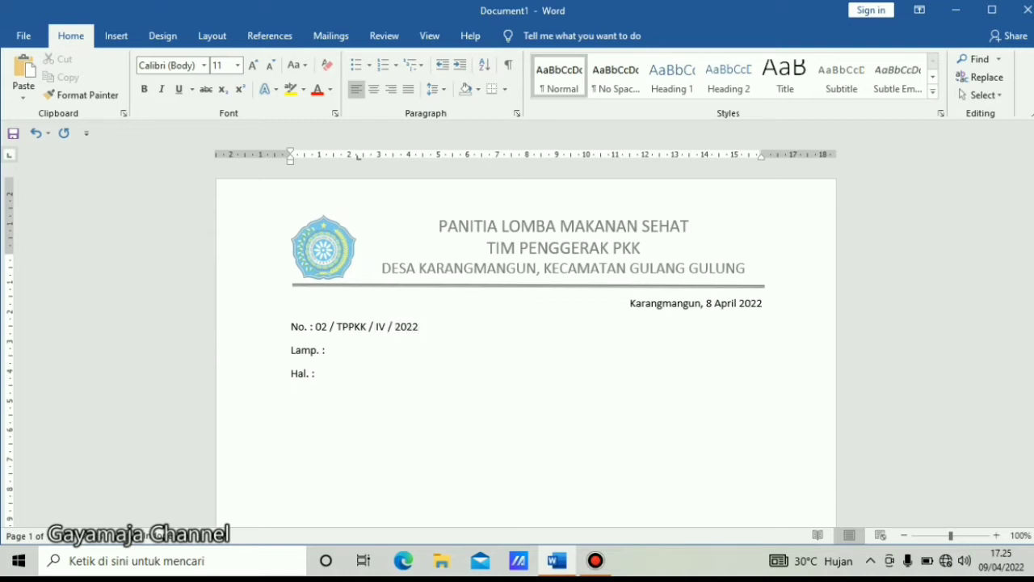
click(356, 219)
text(Kepad)
text(a)
text( :)
key(Return)
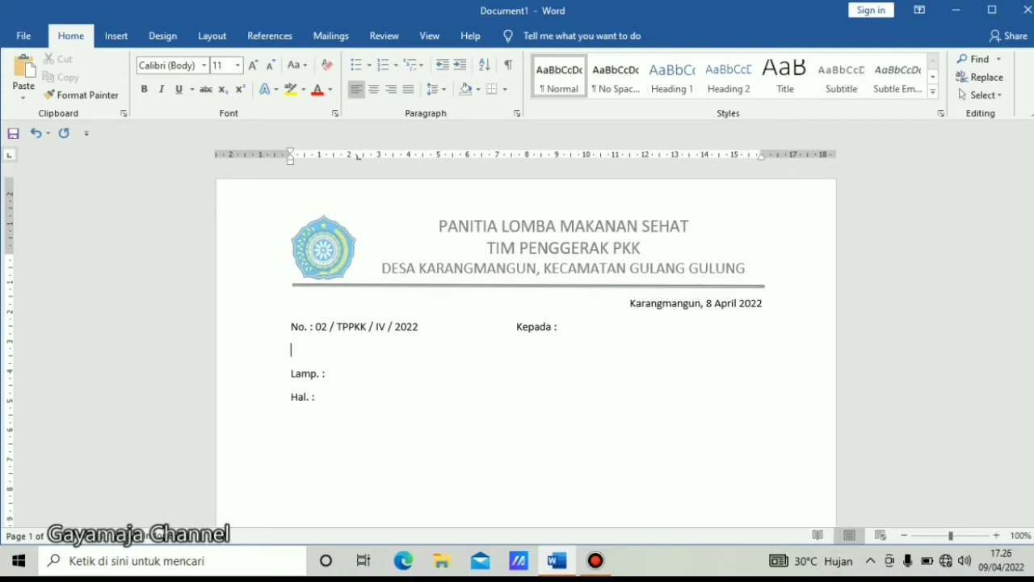
Step: Add the dotted 'Yth. ....' line on the Lamp. line and 'Undangan' after Hal
key(Delete)
key(End)
key(Tab)
key(Tab)
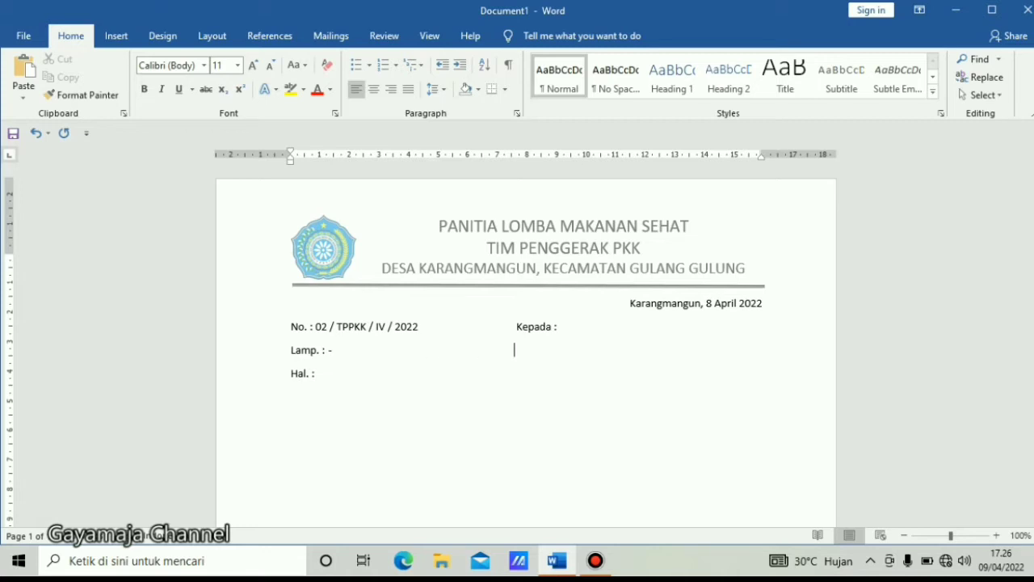
text(Y)
text(th.)
text( .........................)
text(................)
click(377, 370)
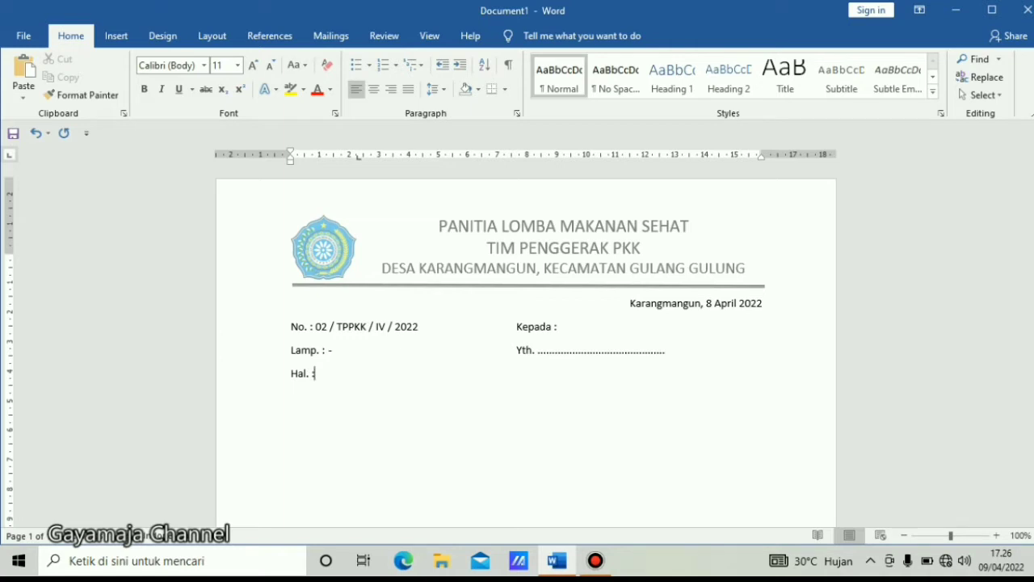
text(U)
text(ndanag)
key(BackSpace)
key(BackSpace)
text(gan)
Step: Line up the No., Lamp. and Hal. colons with tabs and remove the extra tab stop
key(Up)
key(Up)
key(ctrl+Left)
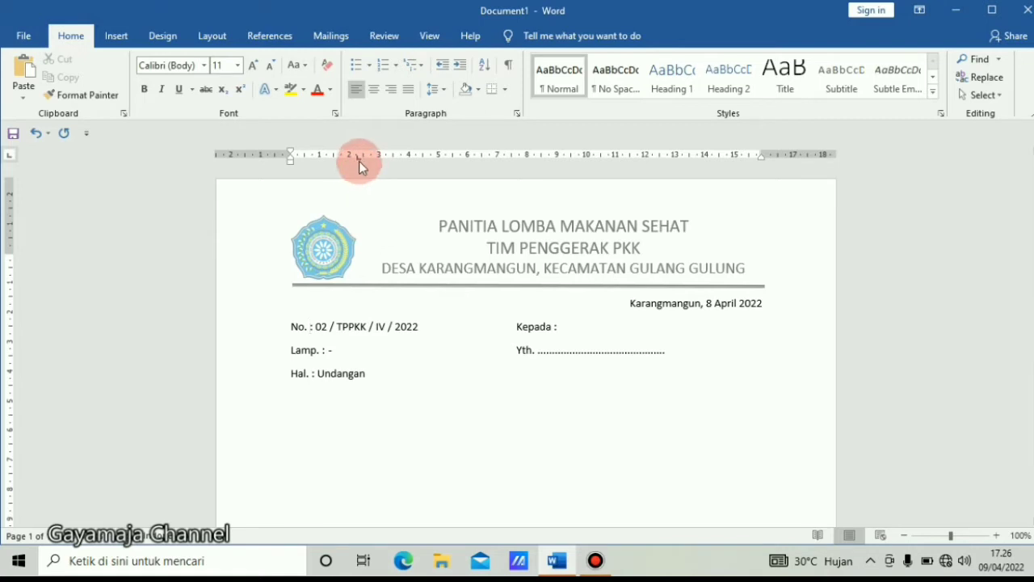
key(Tab)
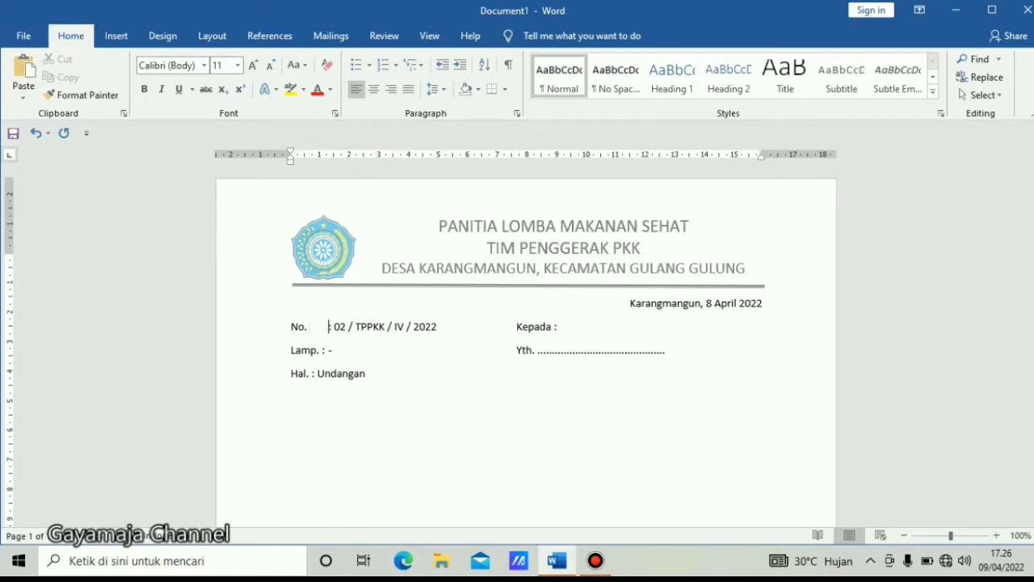
key(Tab)
key(Left)
key(Left)
key(Left)
key(Left)
key(Tab)
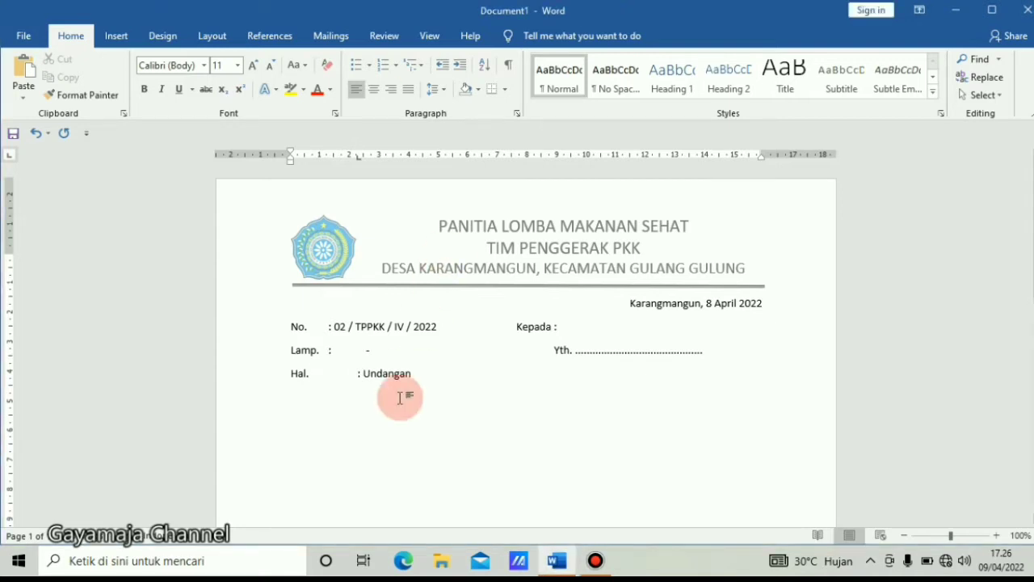
drag(359, 158, 360, 204)
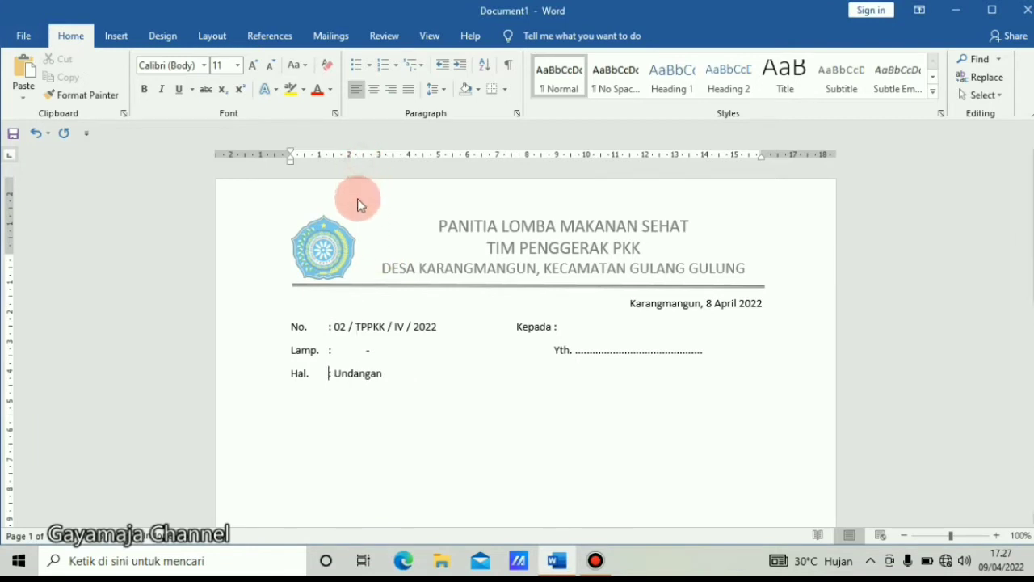
Step: Close the gap before Yth. and drop the extra blank line after it
click(507, 353)
key(Delete)
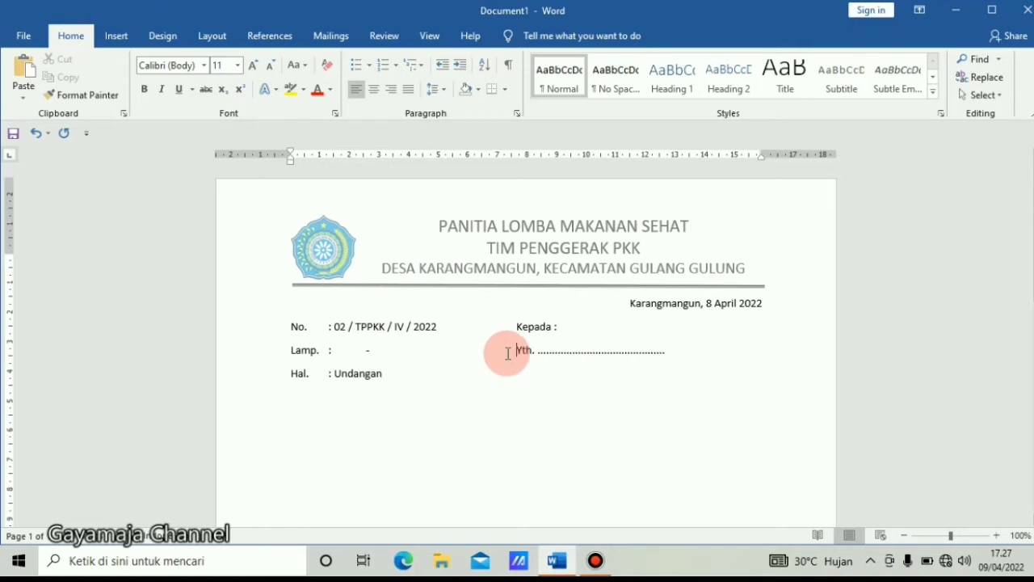
click(676, 356)
key(Return)
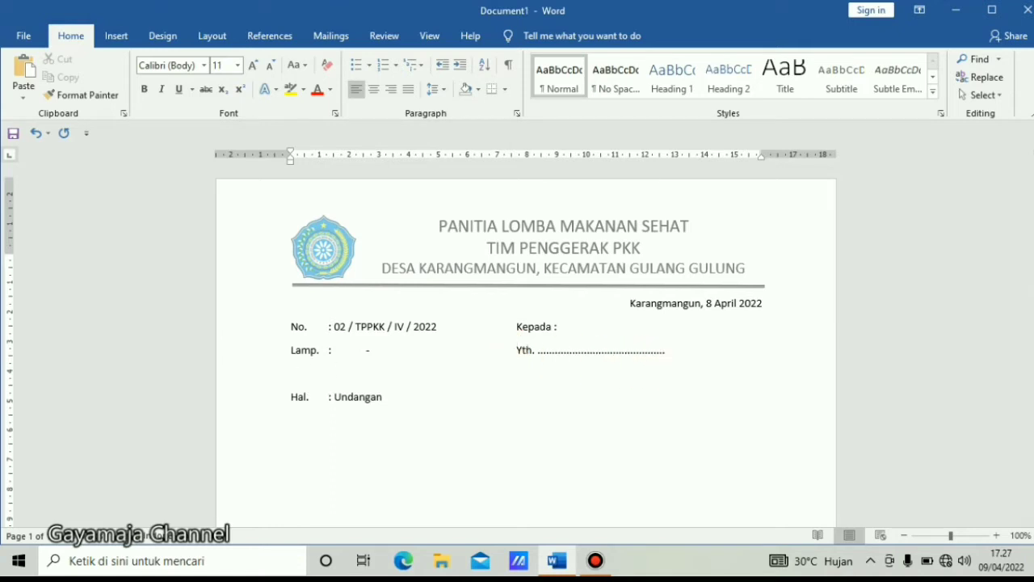
key(Delete)
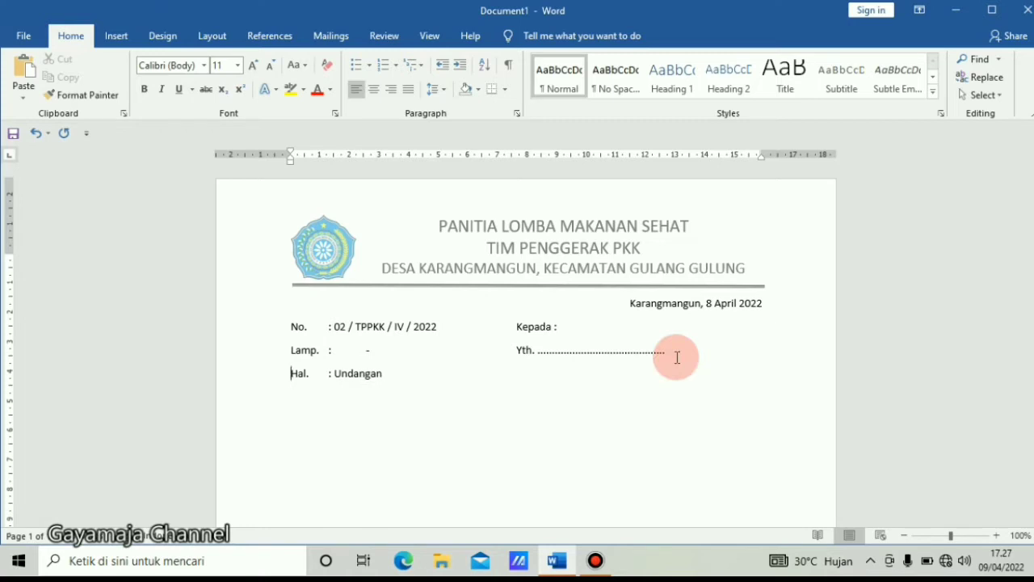
Step: Insert a one-row, two-column table under the 'Hal. : Undangan' line
click(116, 37)
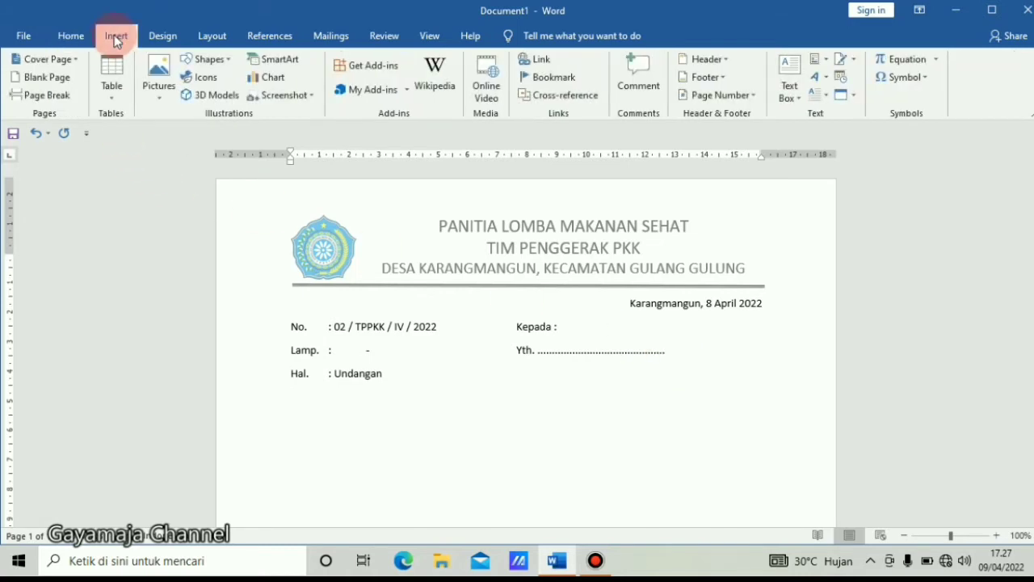
click(112, 97)
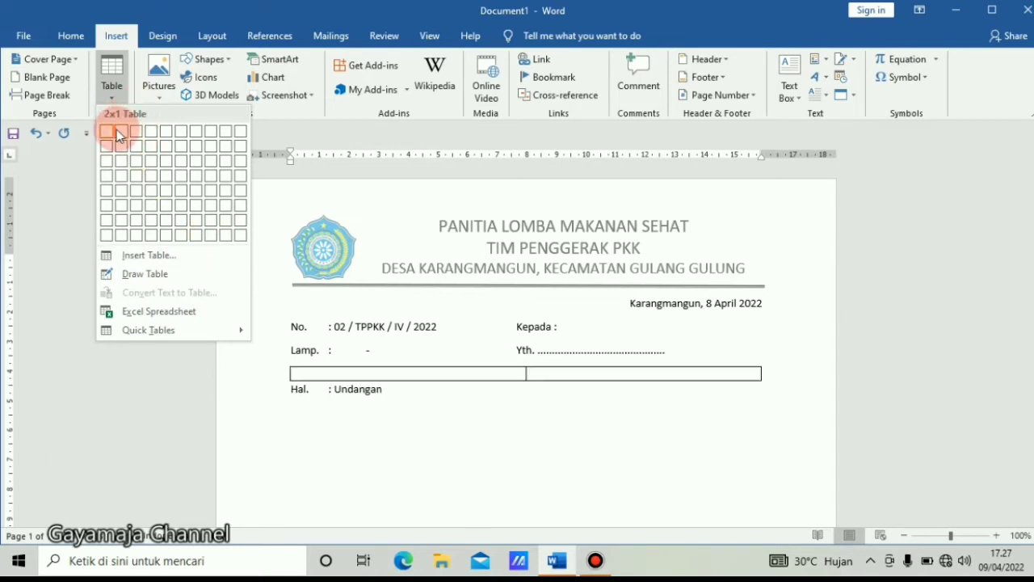
click(118, 133)
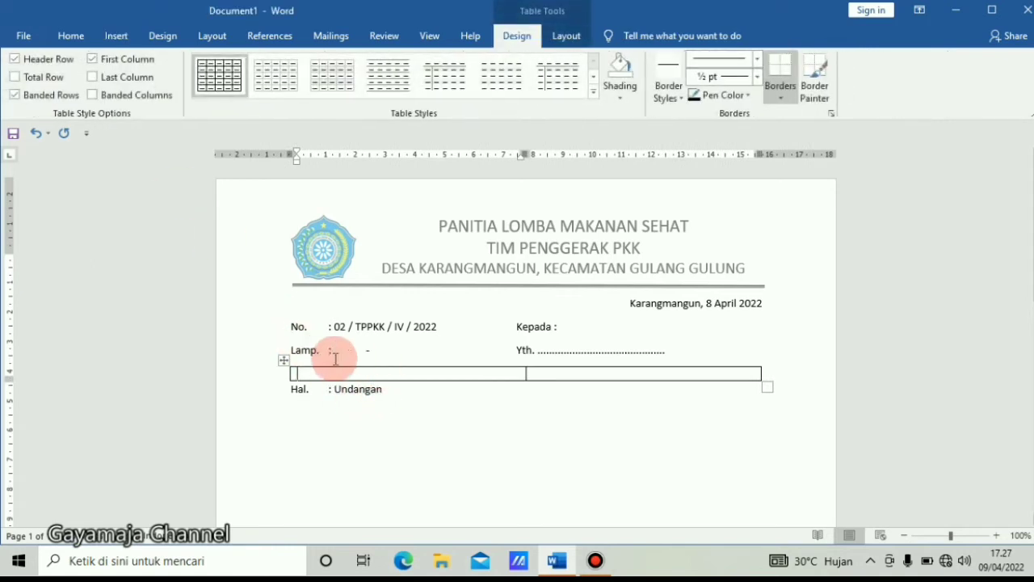
mouse_move(284, 360)
mouse_down()
mouse_move(279, 403)
mouse_move(282, 395)
mouse_up()
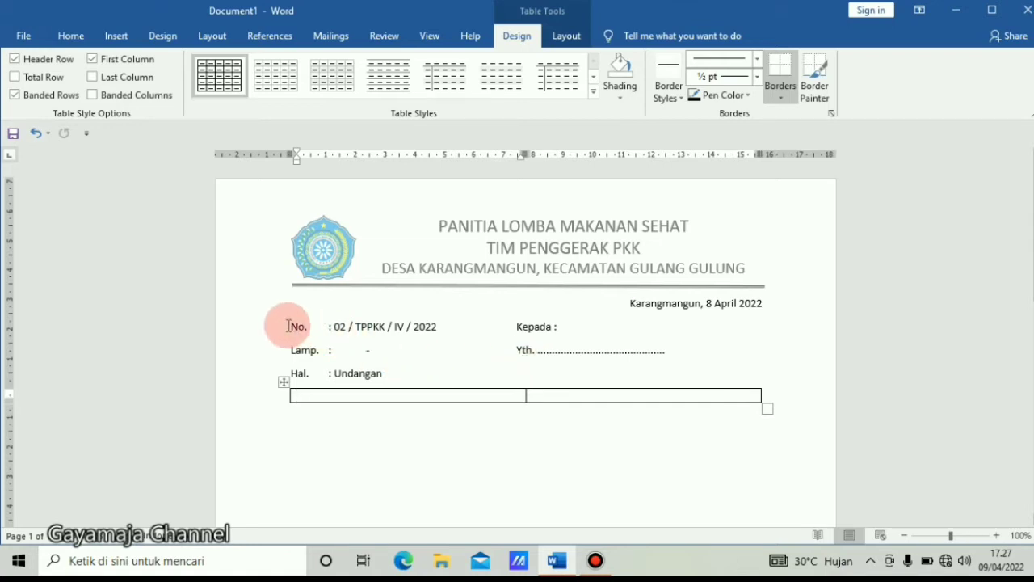
drag(288, 325, 429, 371)
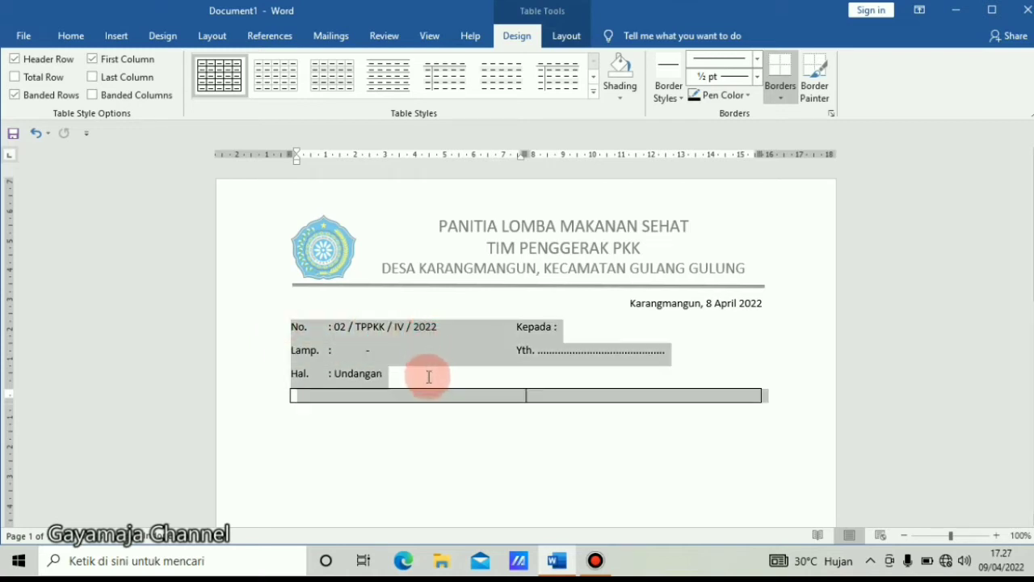
Step: Restore the accidentally deleted details and shift the table down one line
click(594, 367)
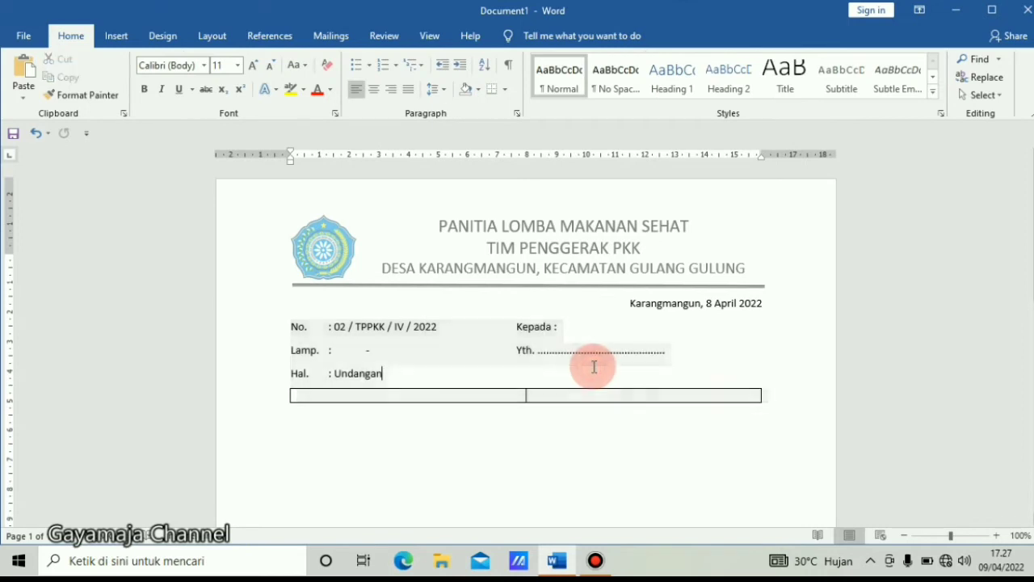
mouse_move(289, 326)
mouse_down()
mouse_move(553, 357)
mouse_move(551, 370)
mouse_up()
key(Delete)
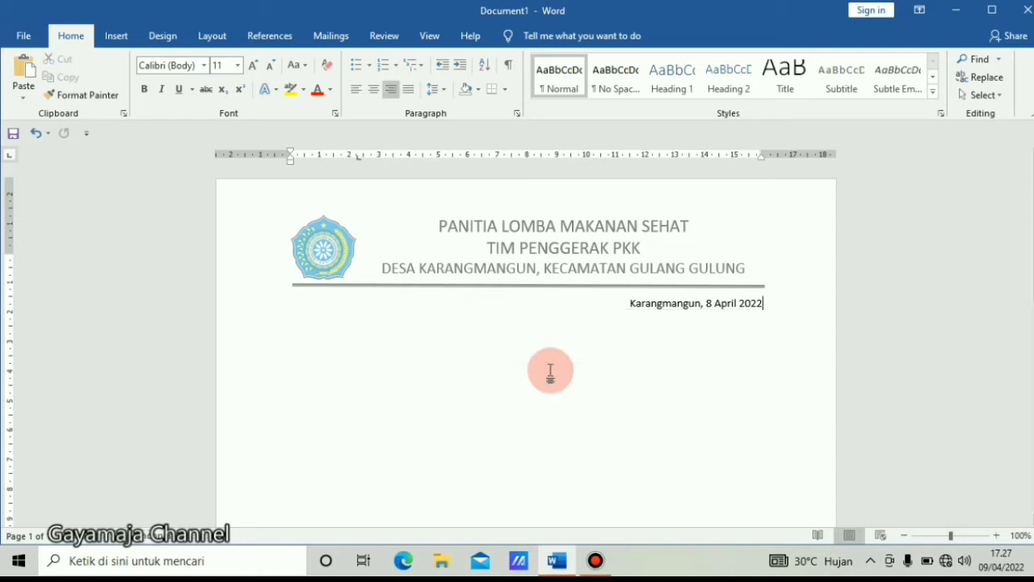
key(ctrl+z)
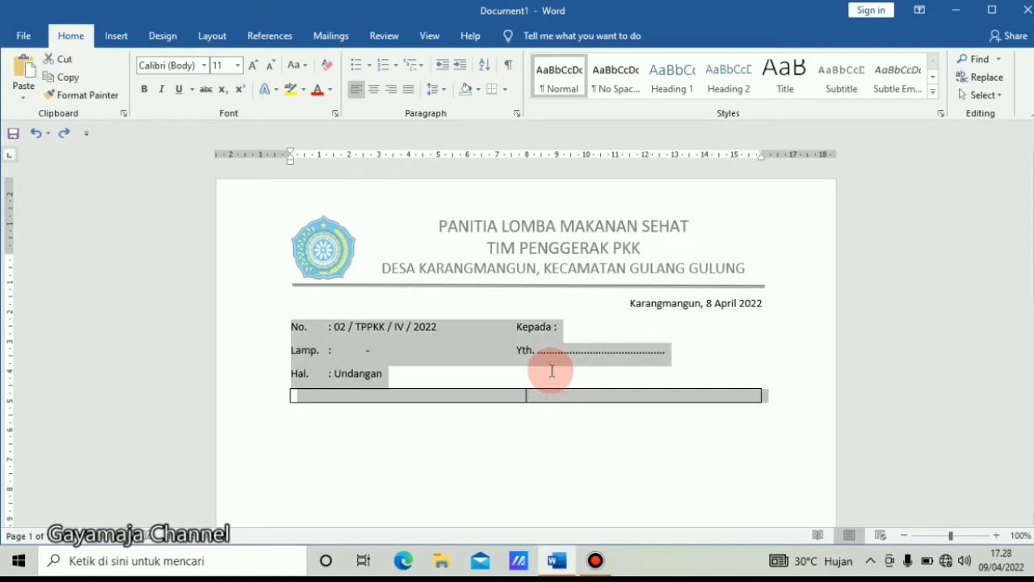
click(466, 369)
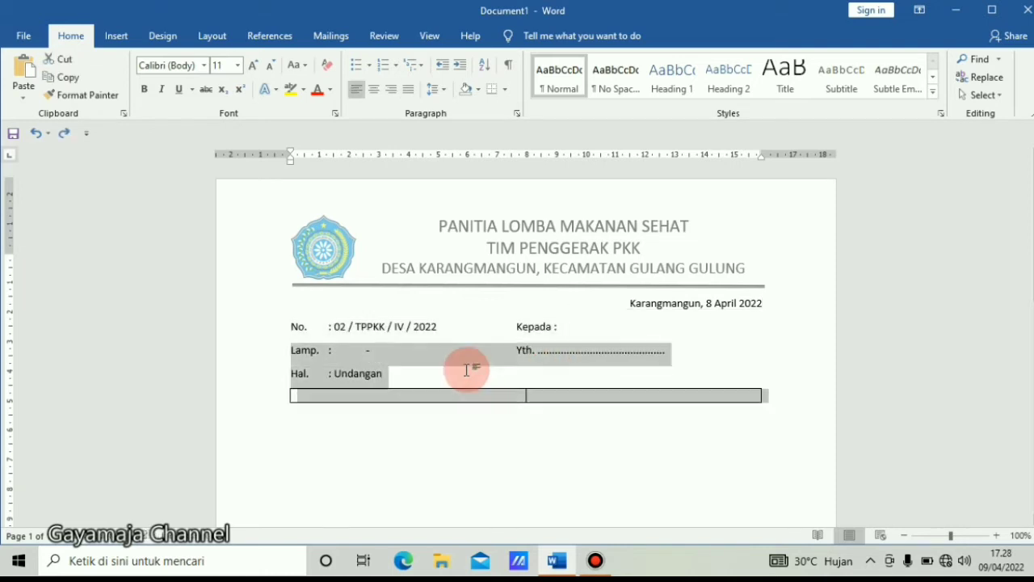
click(467, 369)
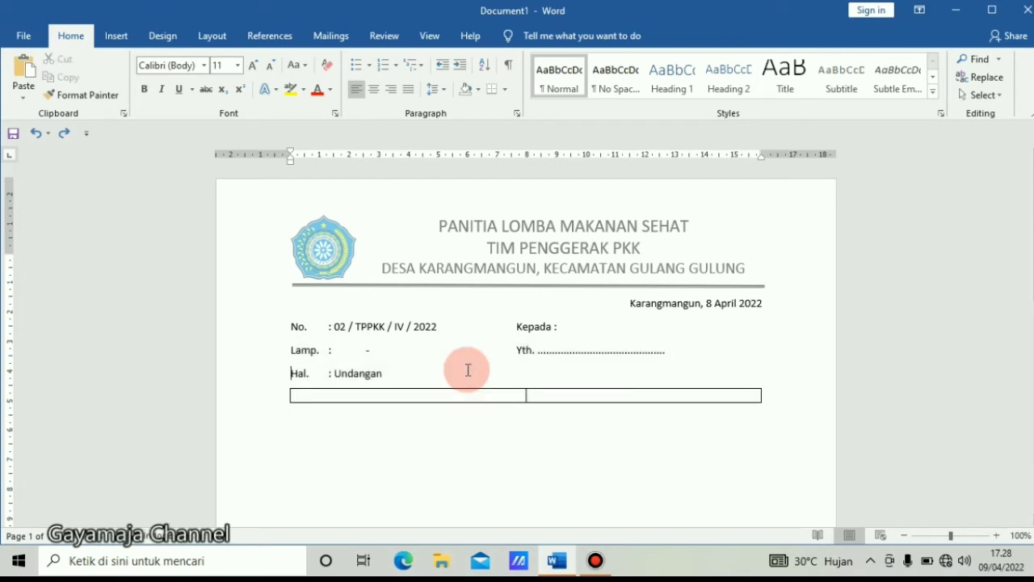
click(466, 369)
key(ctrl+End)
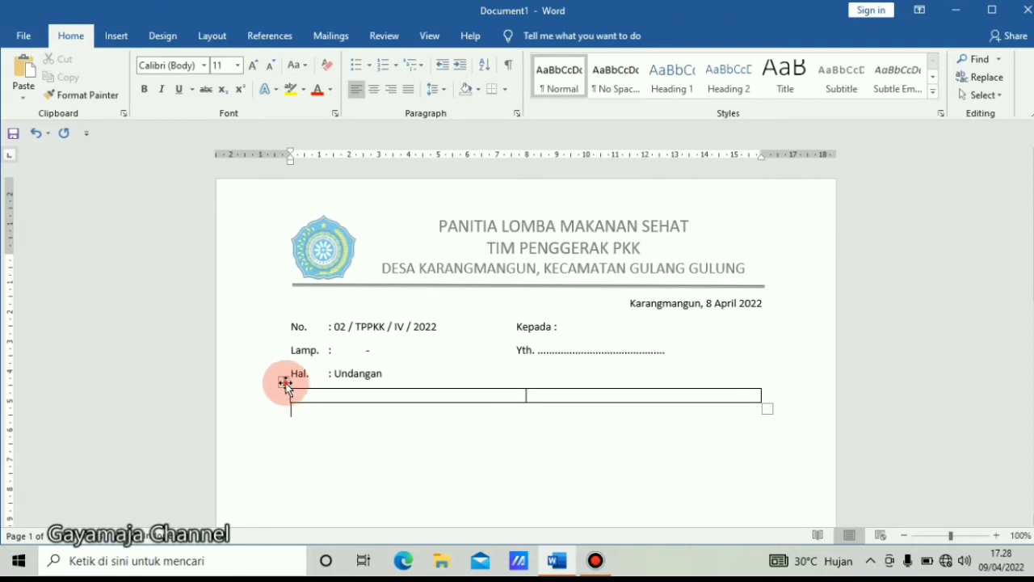
drag(284, 382, 282, 404)
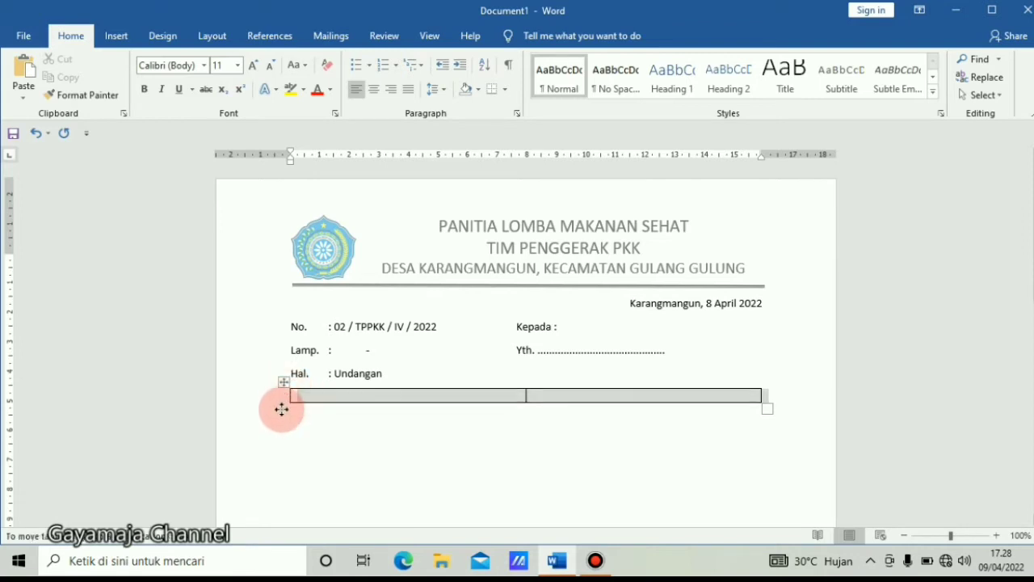
Step: Cut the No., Lamp. and Hal. lines, move the table under the date, and paste them into its left cell
triple_click(390, 377)
key(shift+Up)
key(shift+Up)
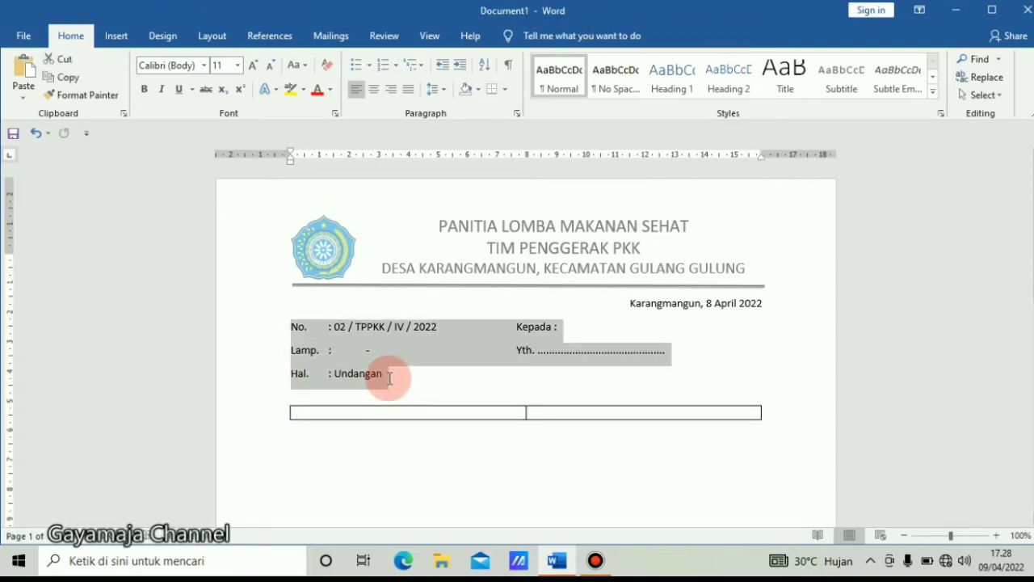
key(Delete)
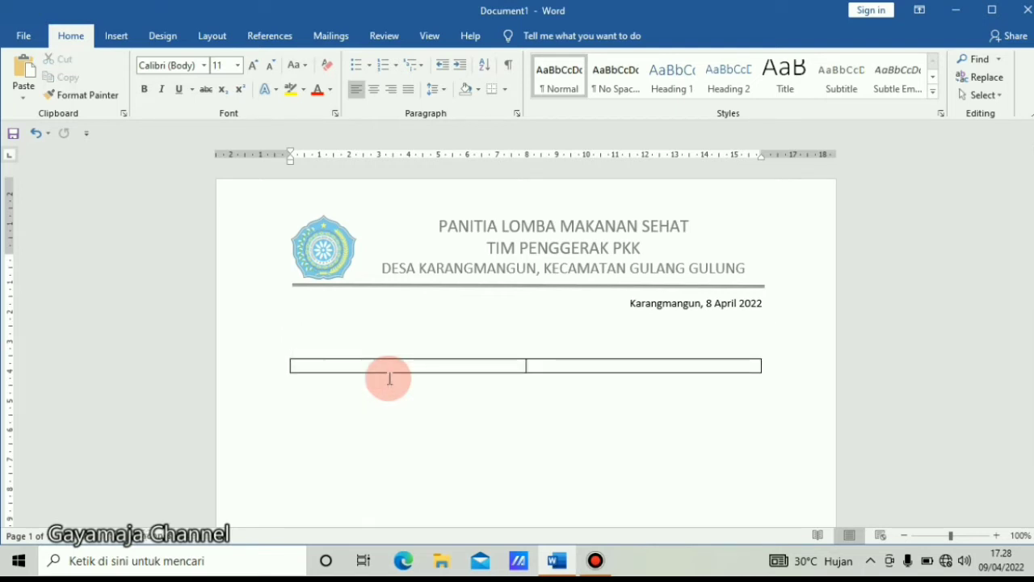
mouse_move(342, 326)
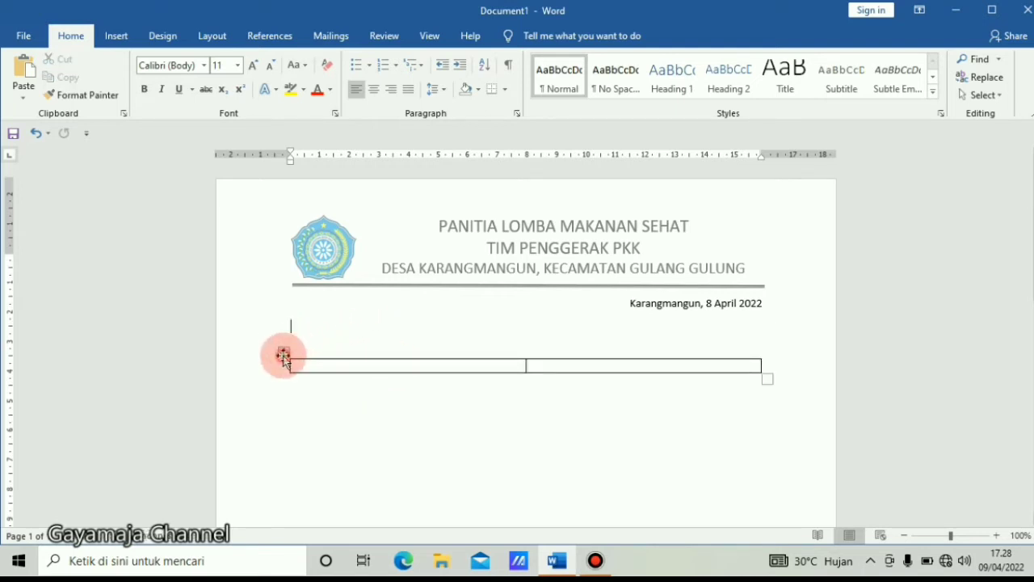
drag(283, 356, 286, 320)
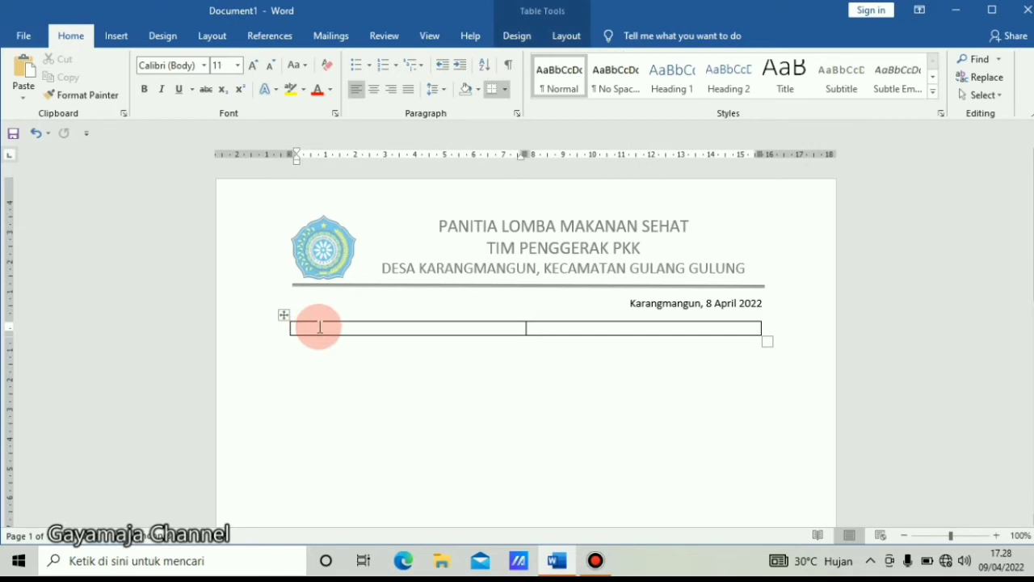
key(ctrl+v)
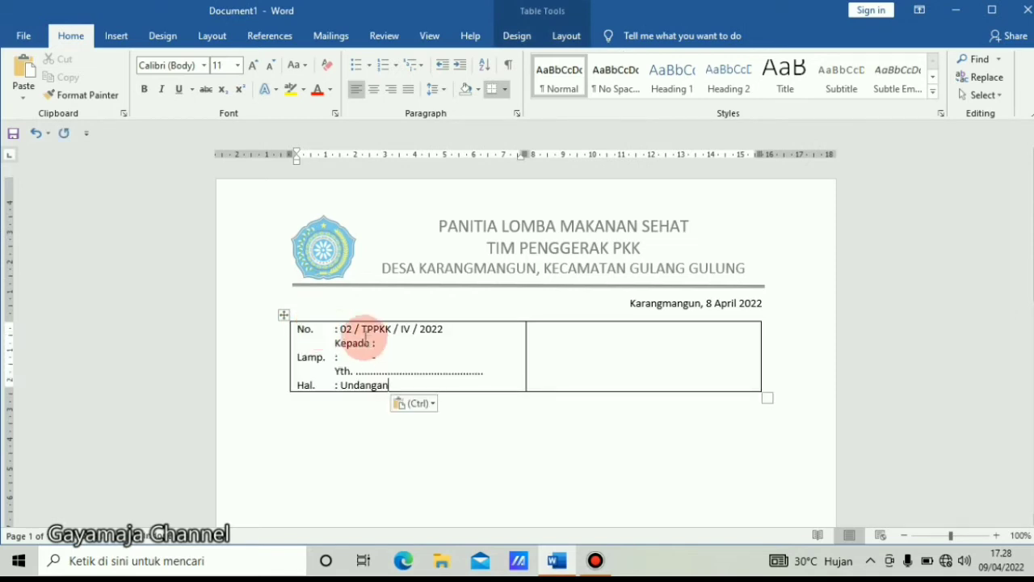
Step: Delete the Kepada : and Yth. text from the left cell, keeping Lamp. and Hal. on separate lines
drag(333, 343, 374, 345)
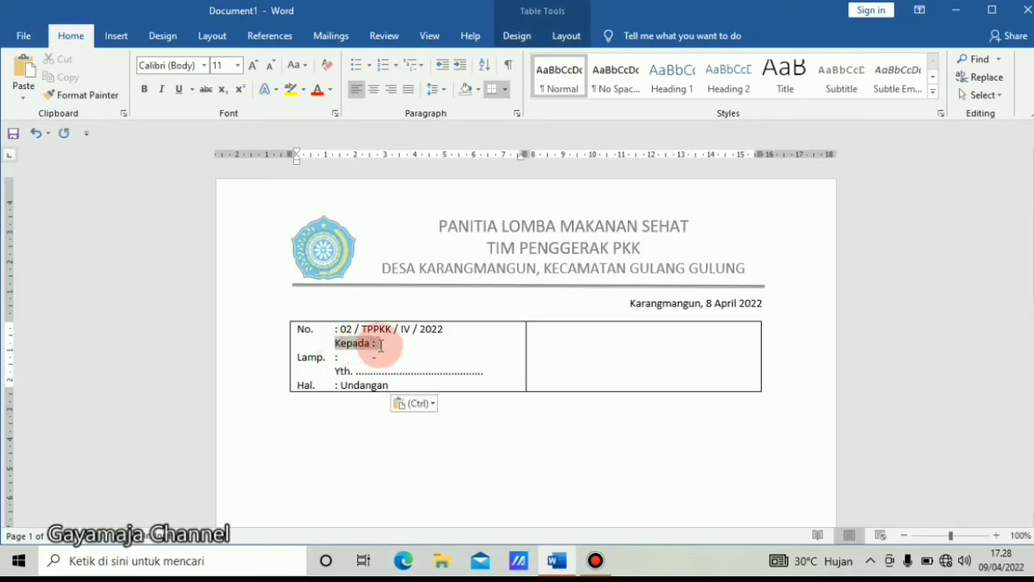
key(Delete)
key(Delete)
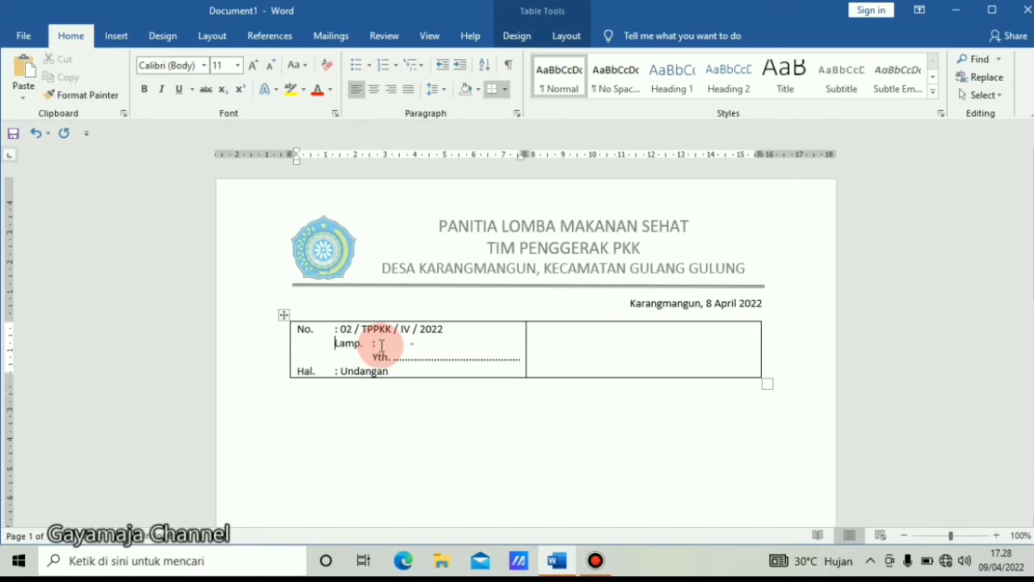
key(BackSpace)
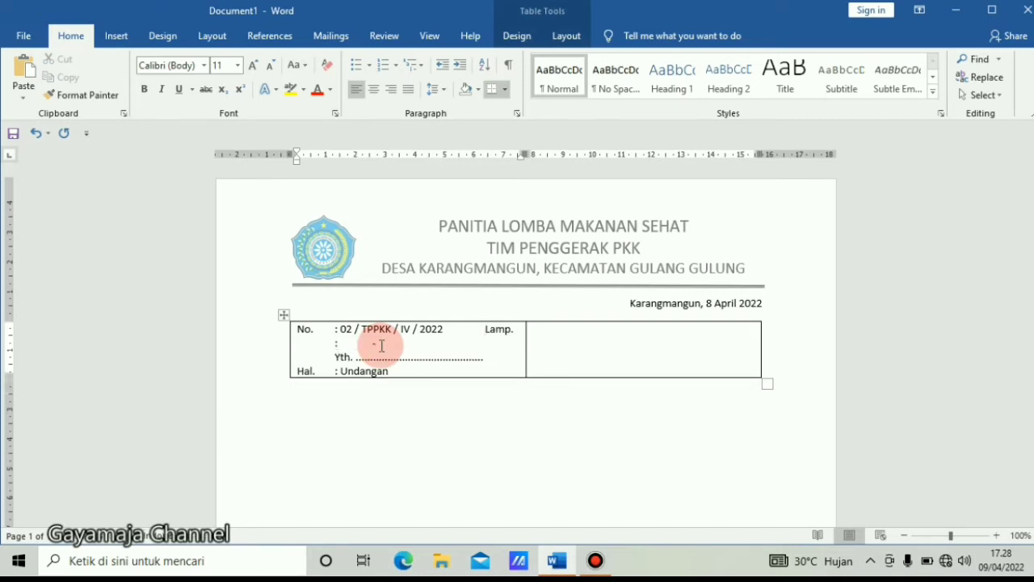
key(Return)
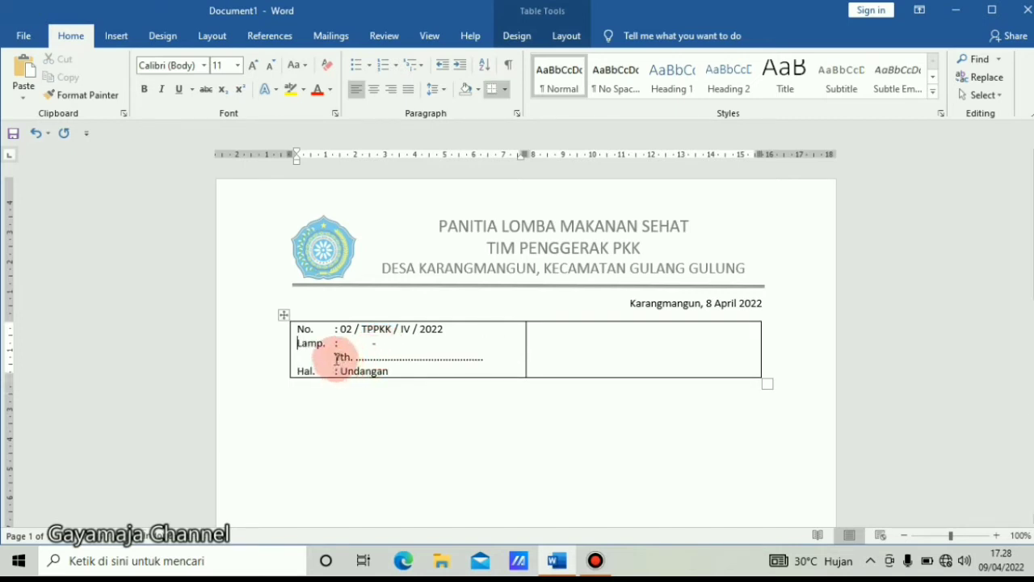
drag(338, 358, 334, 359)
key(shift+End)
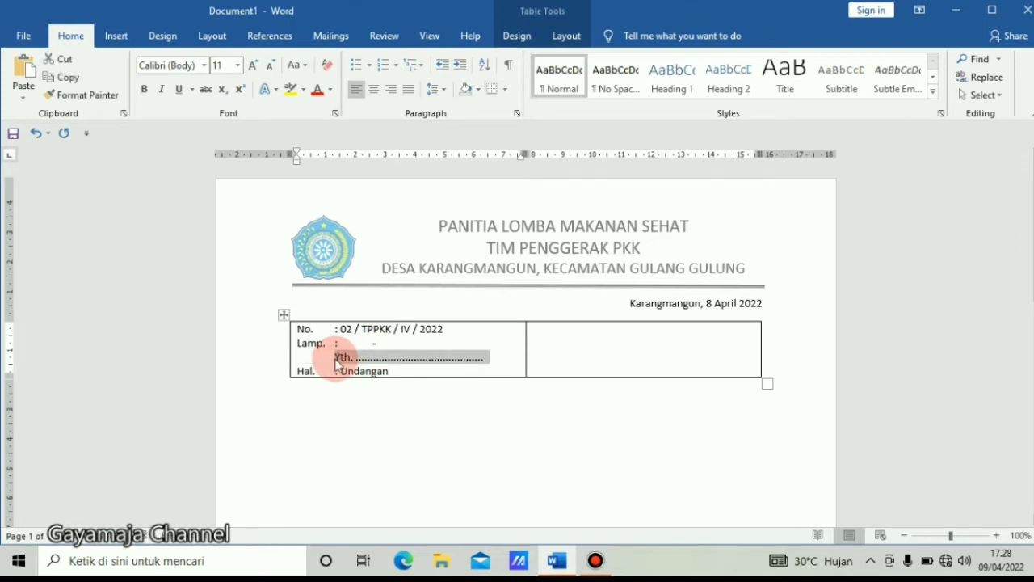
key(Delete)
key(BackSpace)
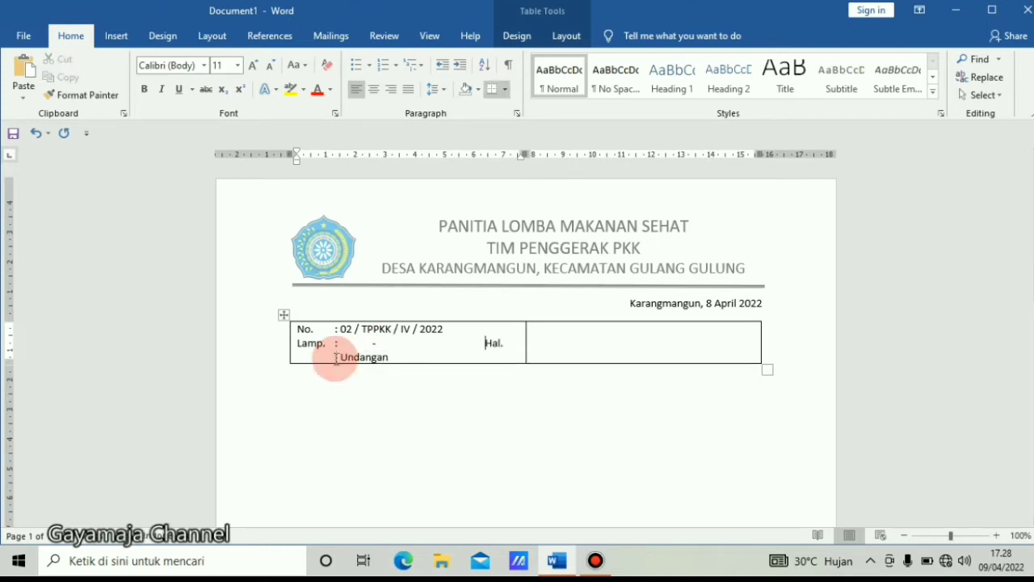
key(Return)
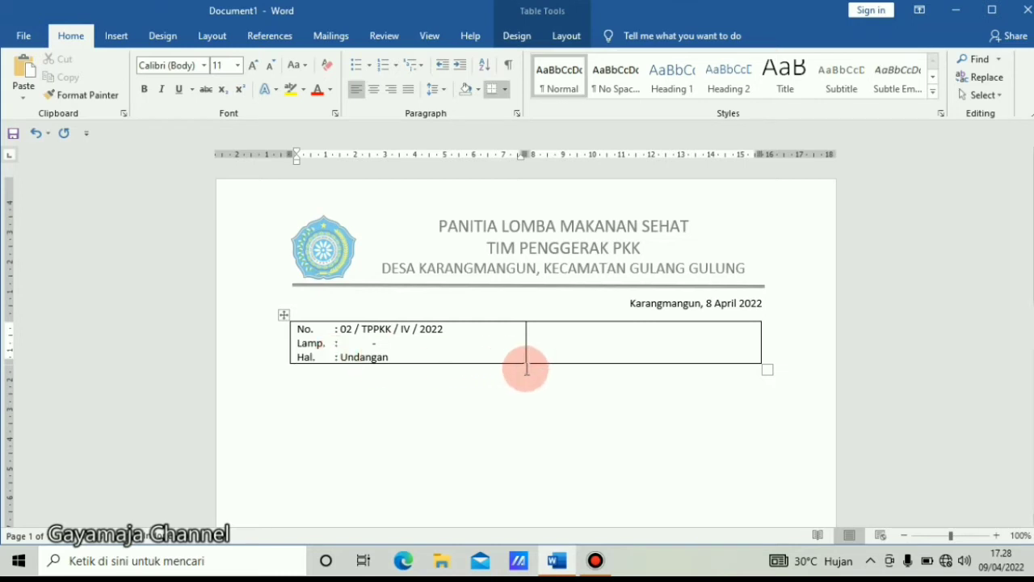
Step: Type 'Kepada :', a dotted 'Yth :' line and 'Di Tempat' into the table's right cell
click(546, 328)
text(Ke)
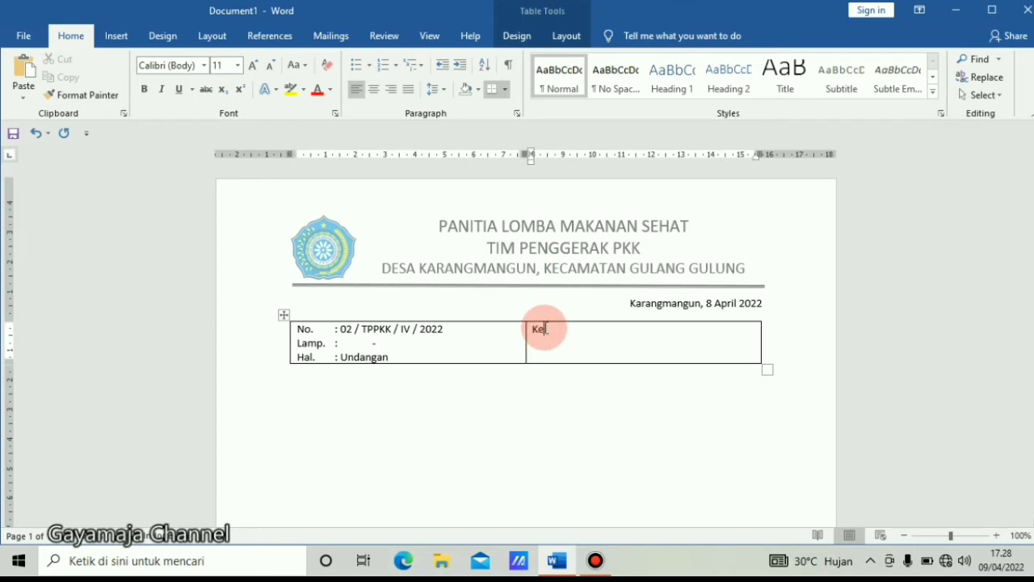
text(pada : )
text(Yth )
text(: )
text(...............................................)
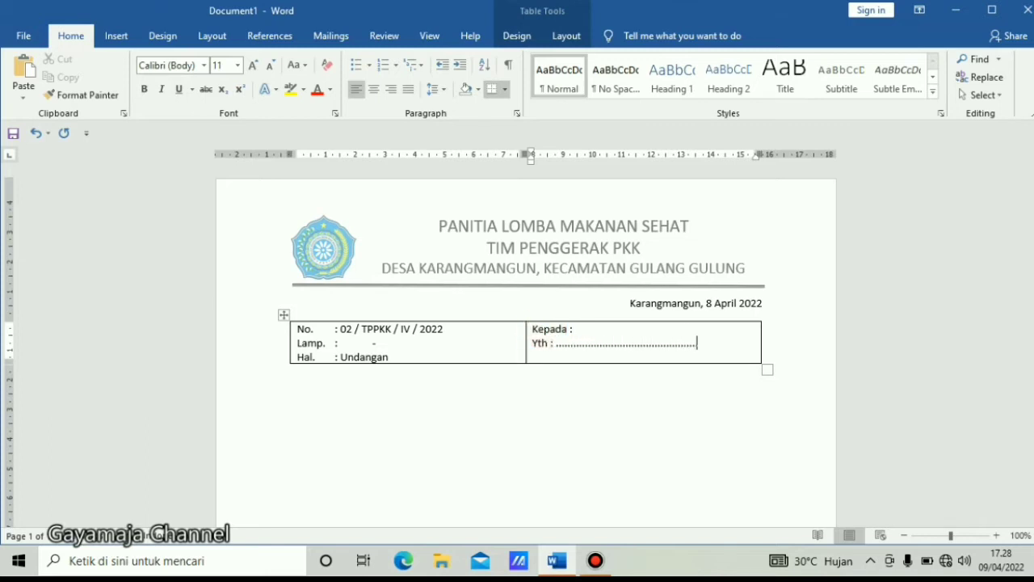
text(...............)
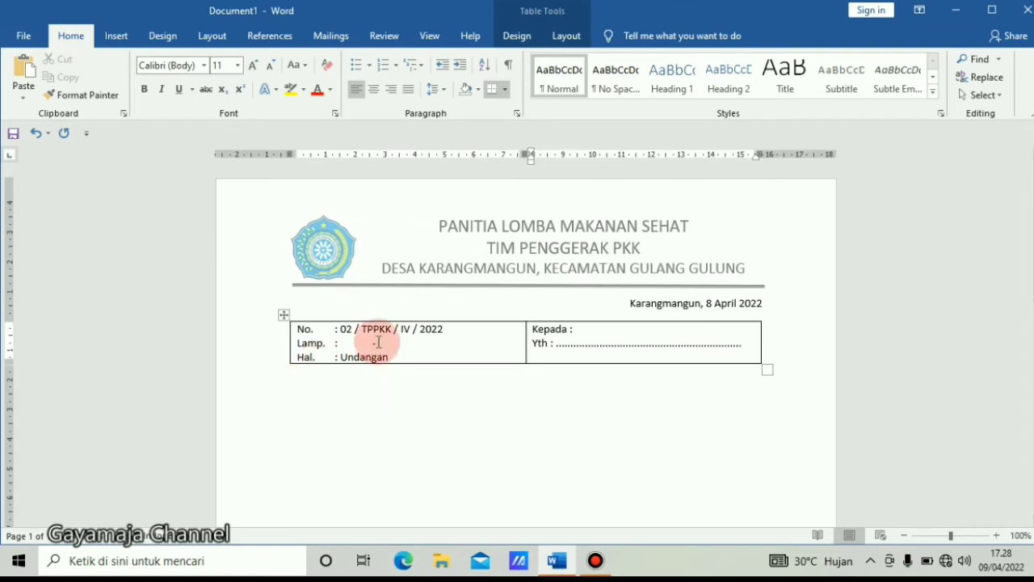
click(596, 356)
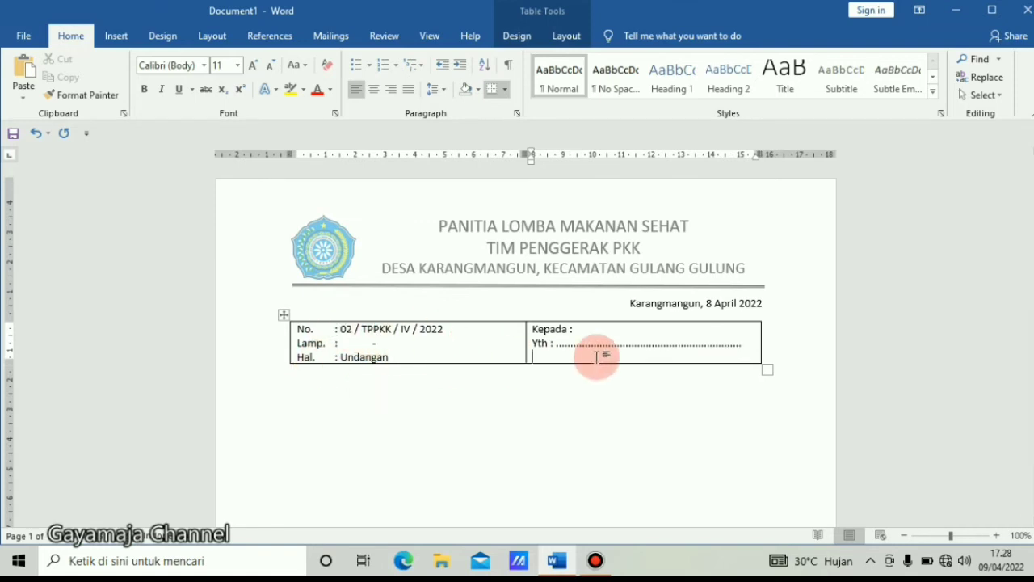
text(Di T)
text(empat)
Step: Select the whole details table and apply 1.5 line spacing with Ctrl+5
click(281, 336)
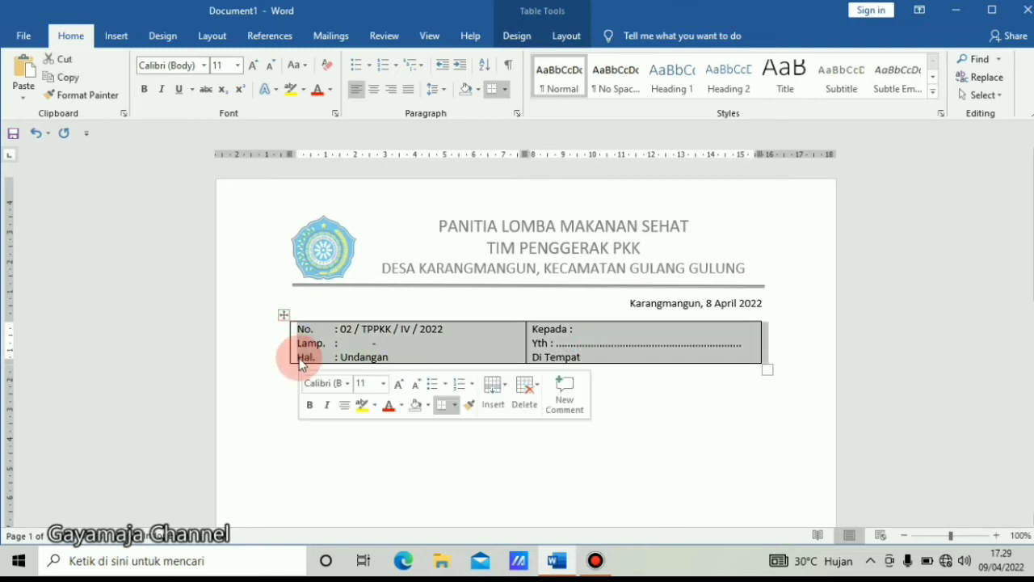
key(ctrl+5)
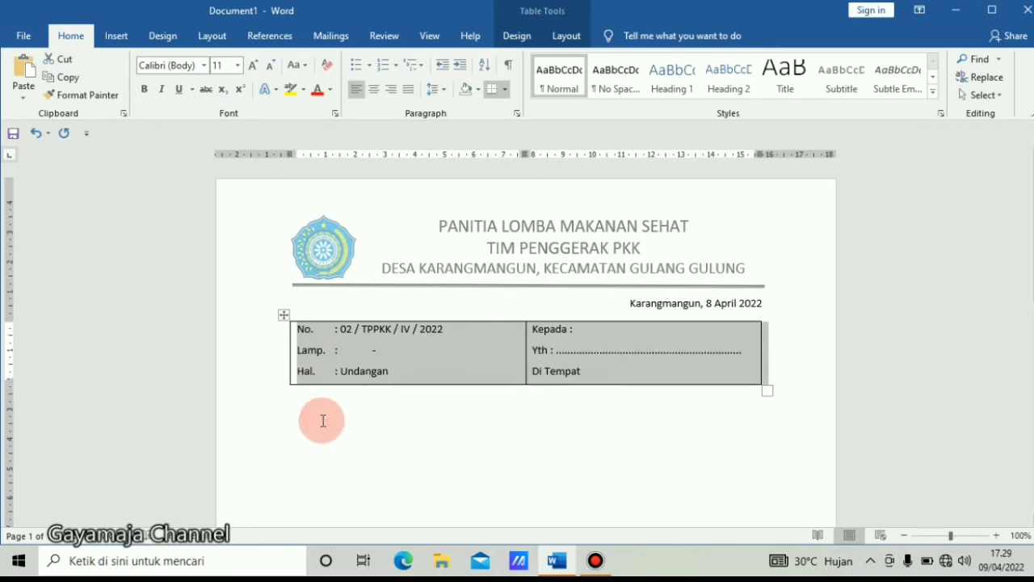
click(543, 370)
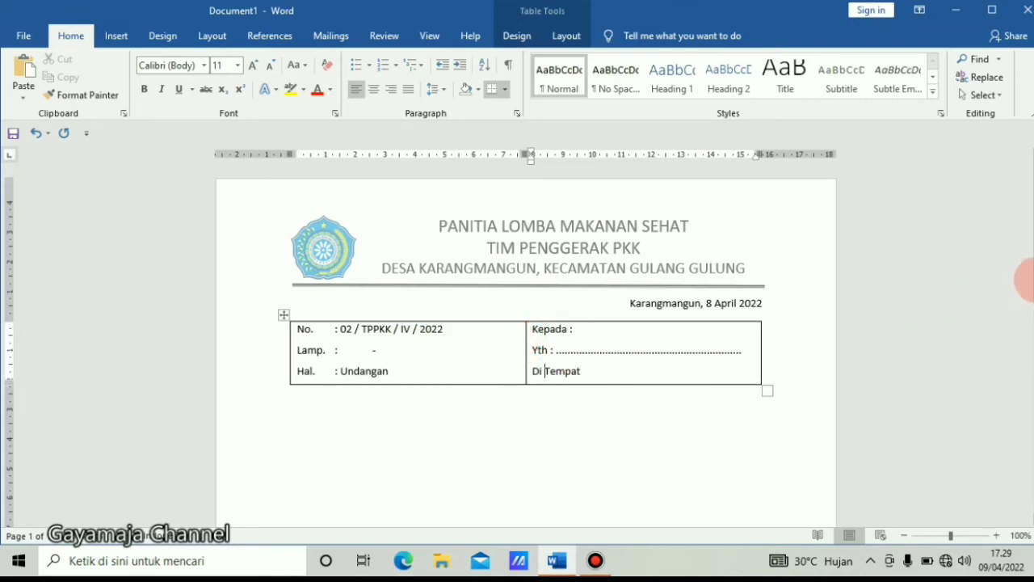
scroll(1026, 287, down, 2)
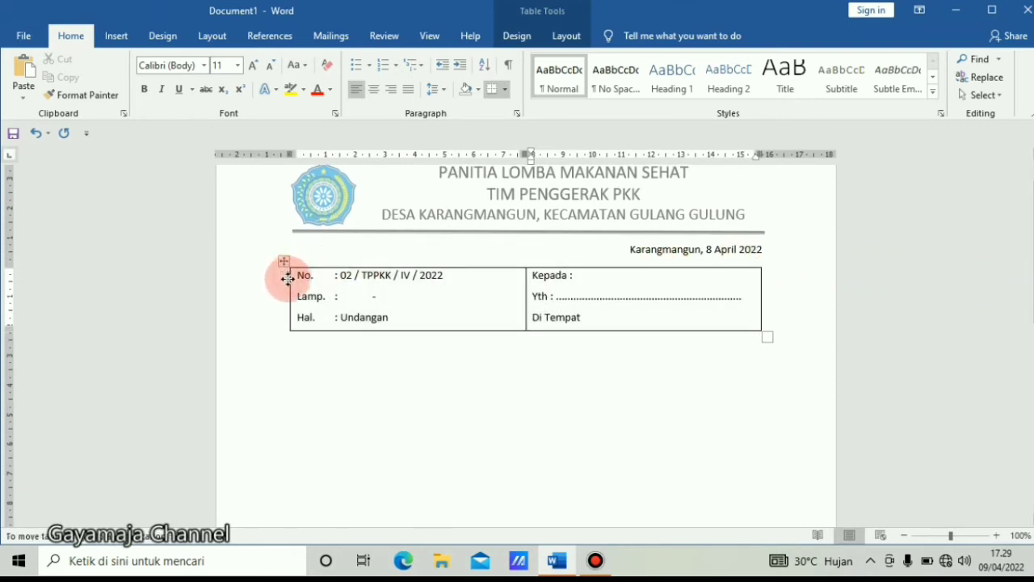
Step: Nudge the details table up closer to the date line
drag(284, 265, 287, 285)
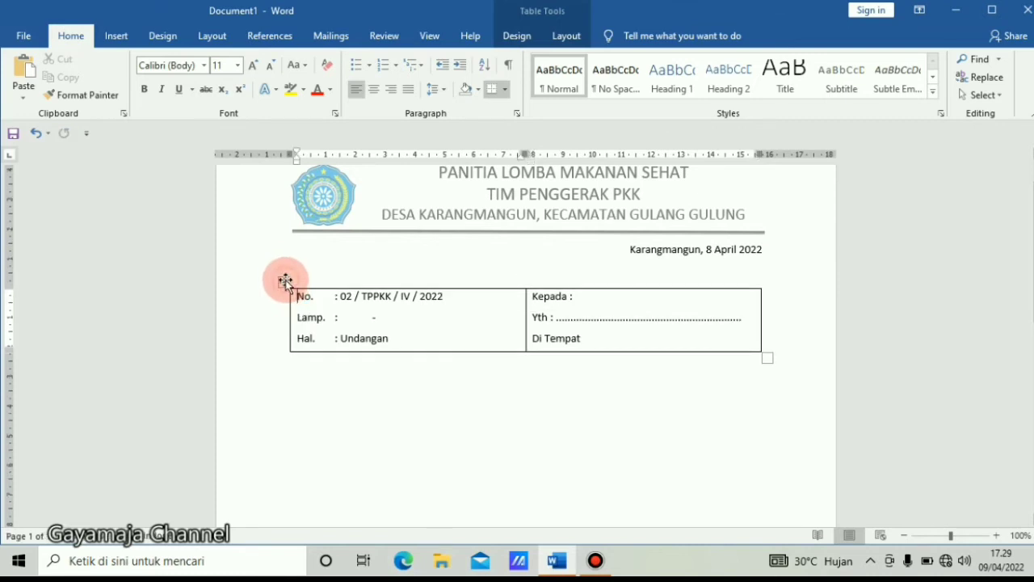
click(283, 282)
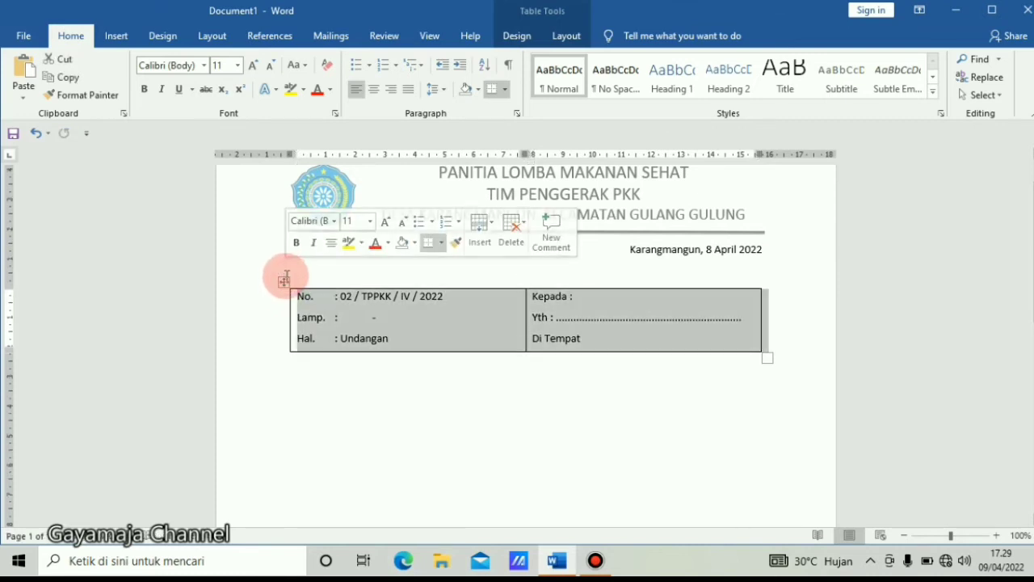
click(329, 277)
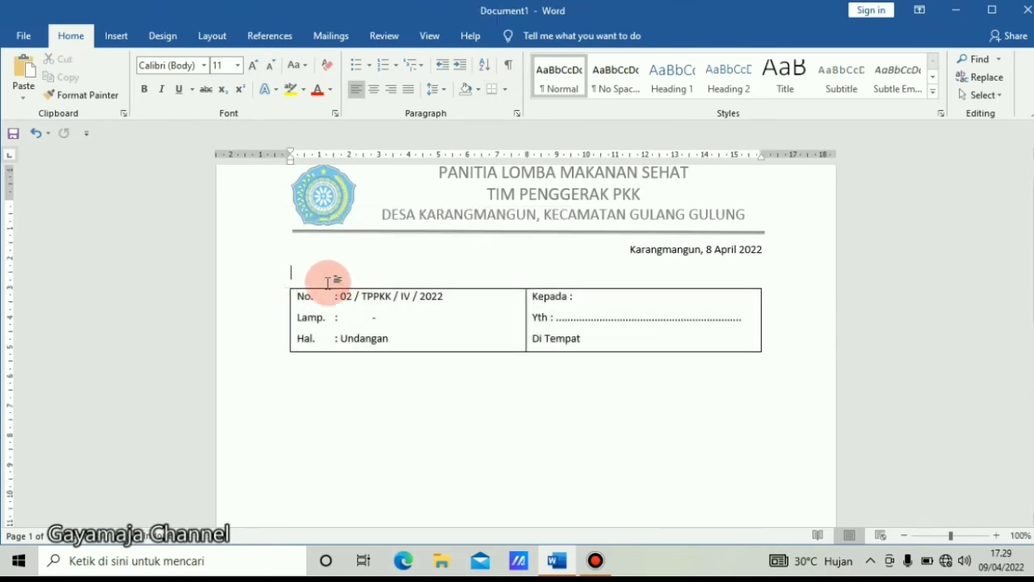
drag(285, 281, 284, 273)
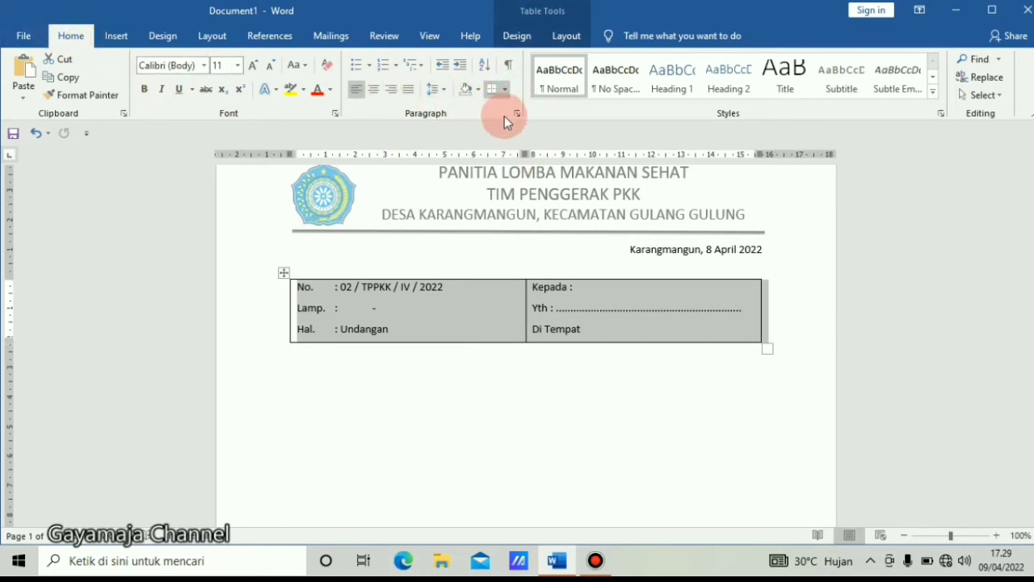
Step: Apply No Border to the details table
click(506, 89)
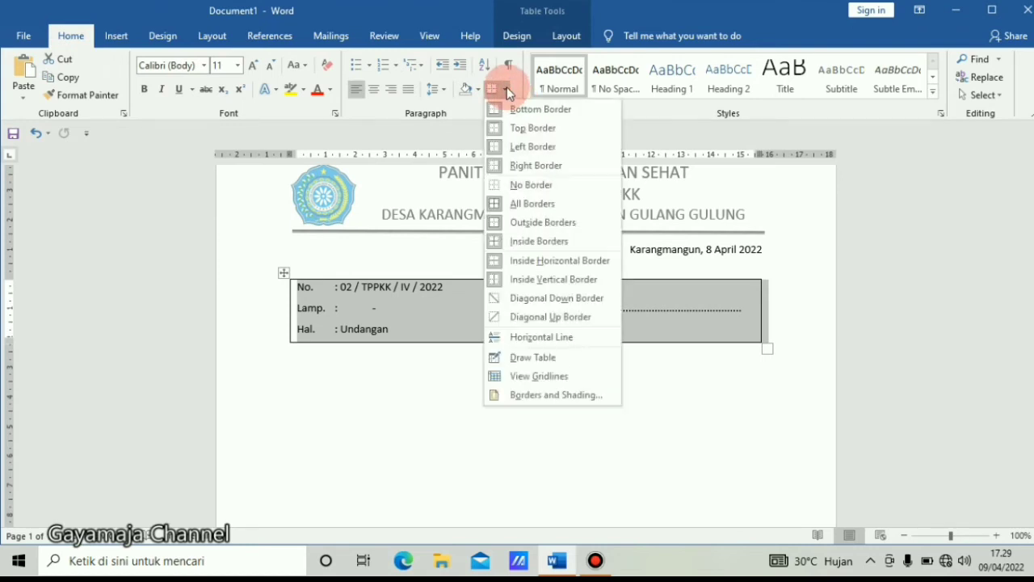
click(505, 186)
click(537, 400)
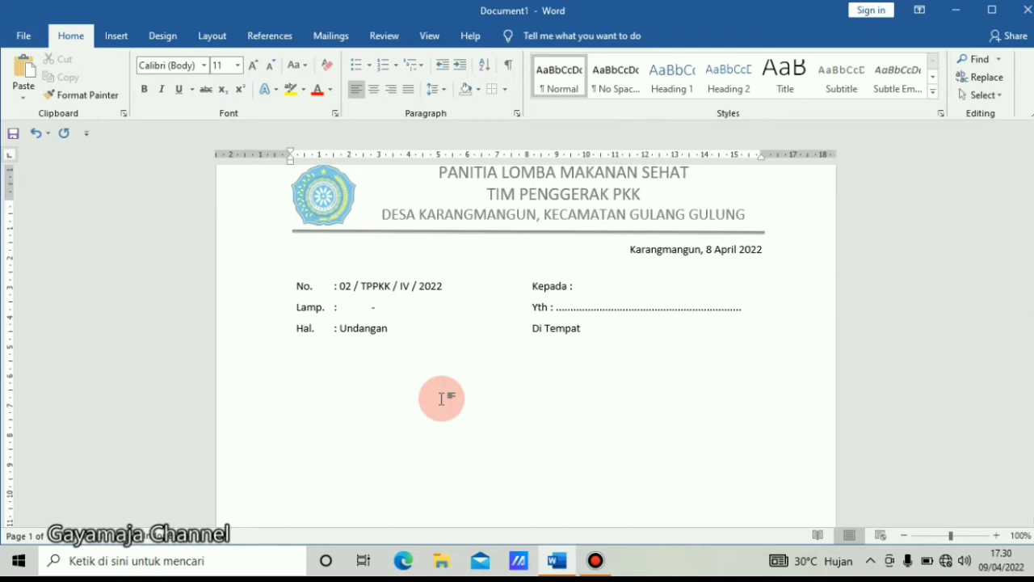
Step: Type 'Dengan Hormat,' and the paragraph 'Berkenaan akan dilaksanakannya Lomba Makanan Sehat Tingkat Desa Karangmangun…'
text(Dengan Horma)
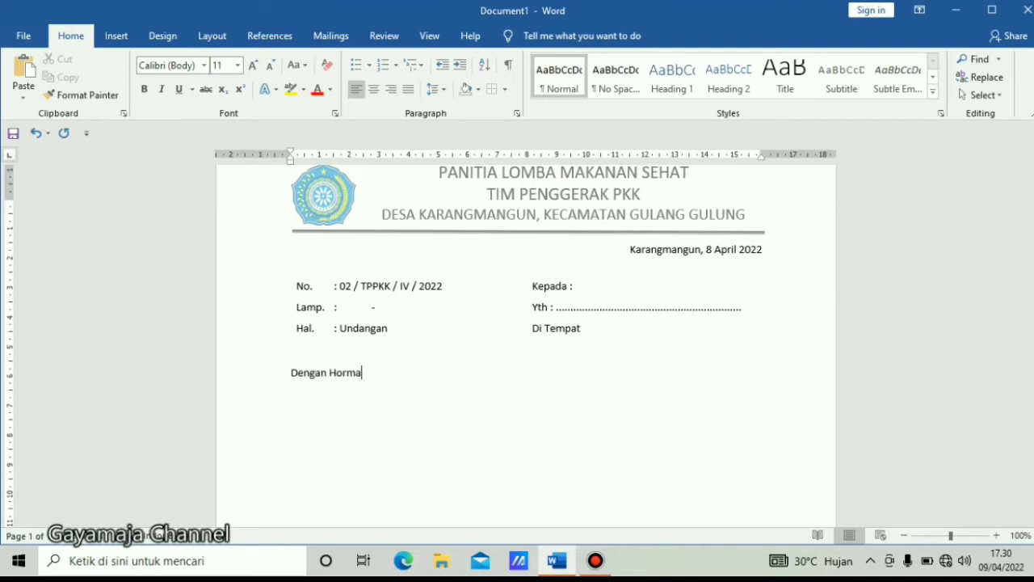
text(t)
click(442, 398)
text(er)
text(sama)
key(BackSpace)
key(BackSpace)
key(BackSpace)
text(ken)
text(aan a)
text(kan dilaksana)
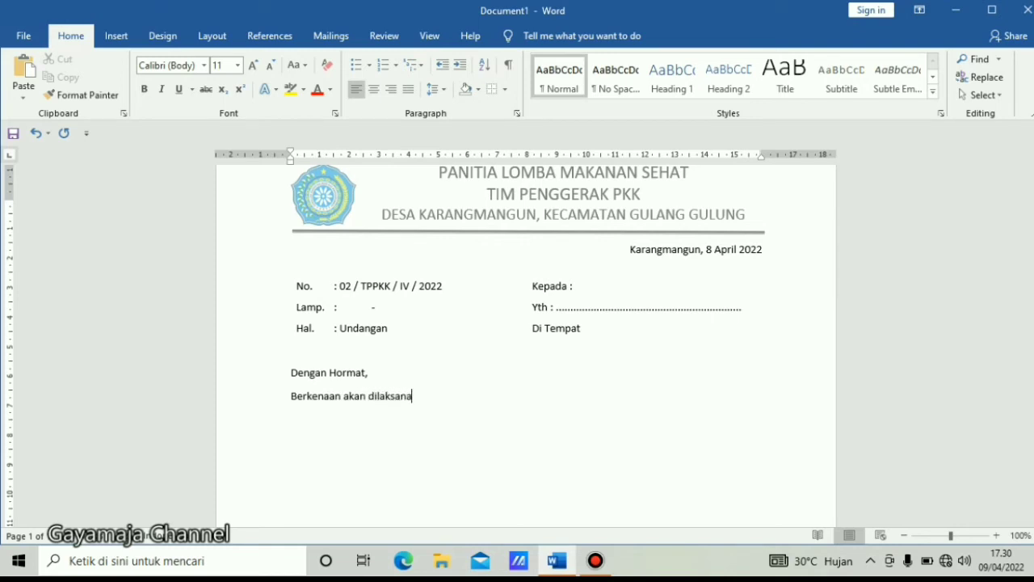
text(kannya Lomb)
text(a Makana)
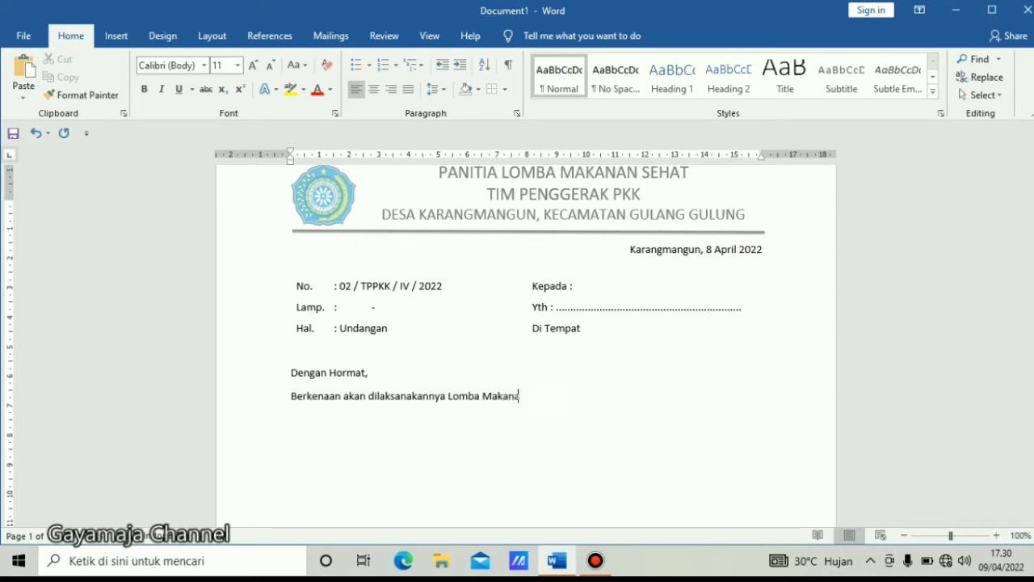
text(s)
key(BackSpace)
text(n Seha)
text(t Tingkat)
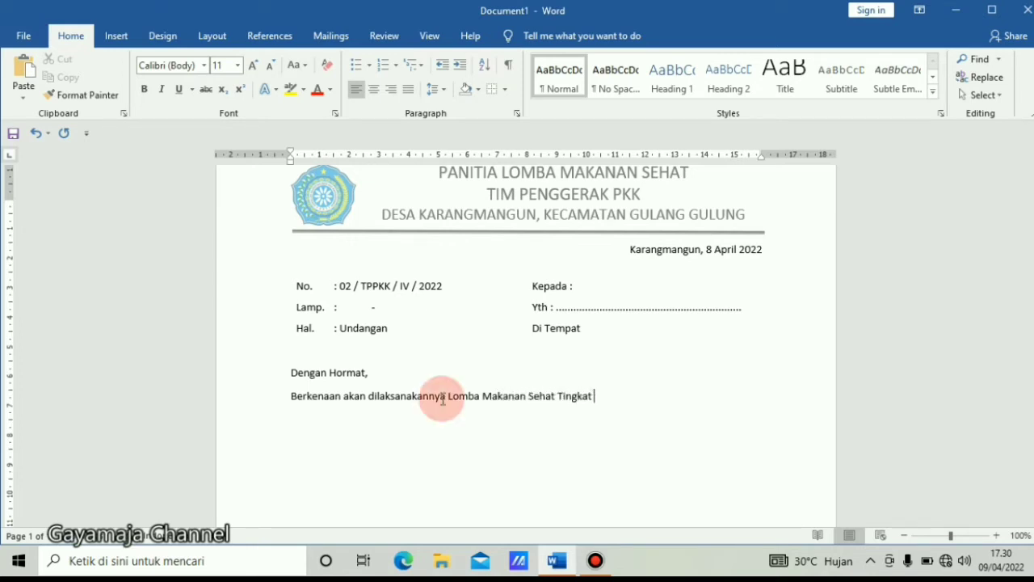
text( Desa Karan)
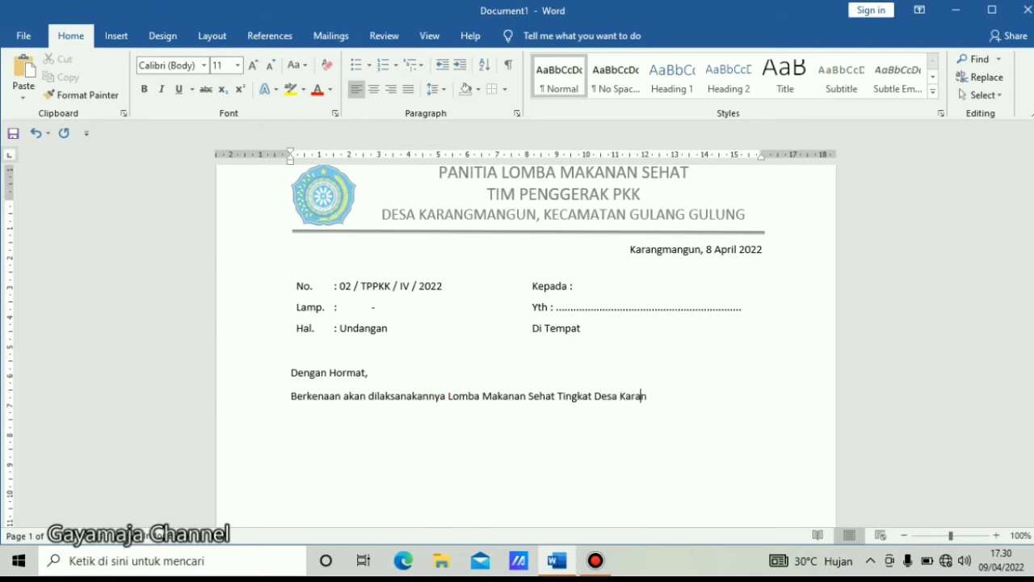
text(gmangun,)
text( maka bersa)
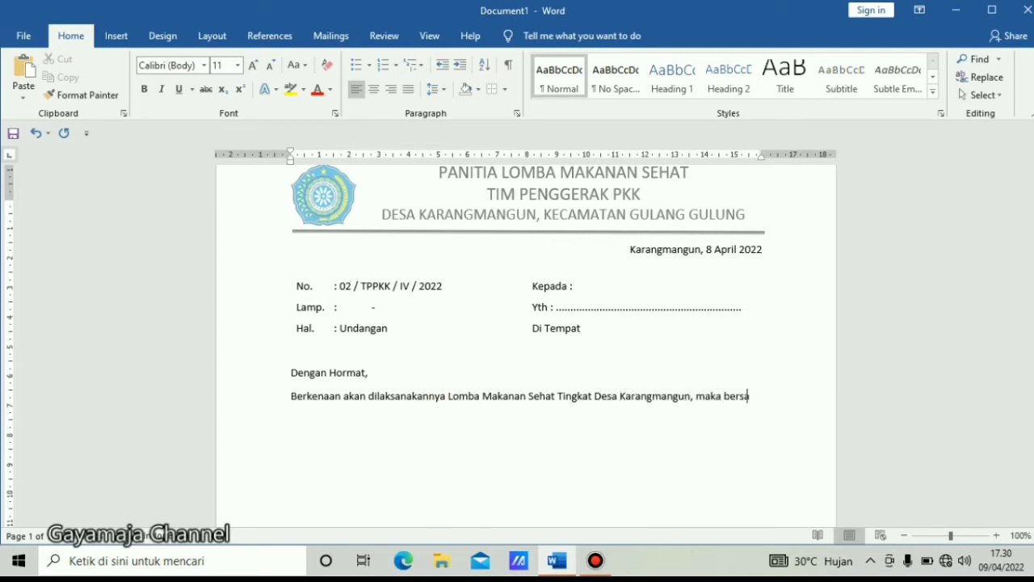
text(ma ini kami m)
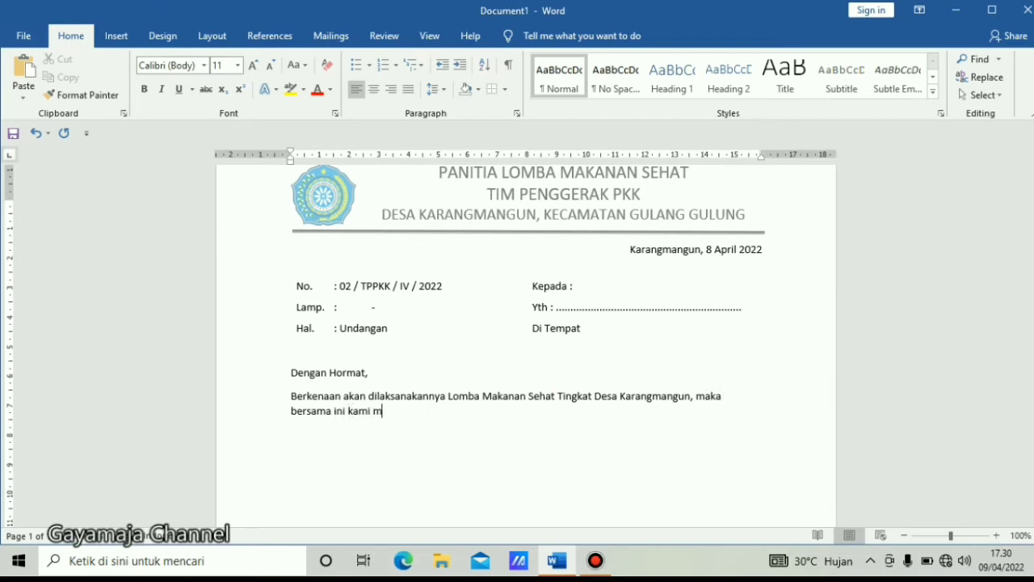
text(engundang b)
text(apak)
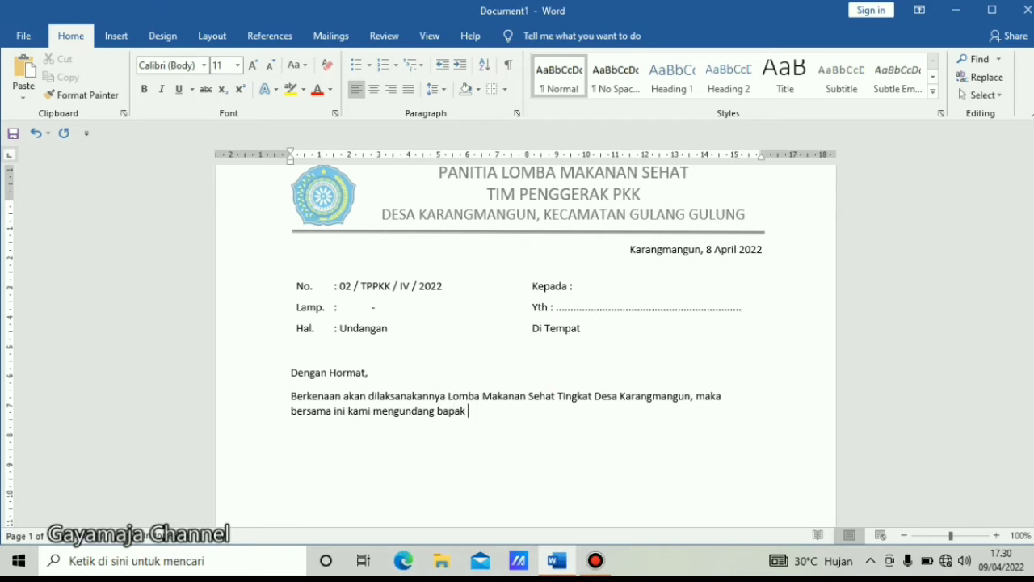
text(/ib)
text(u/sauda)
text(ra/i u)
text(ntuk)
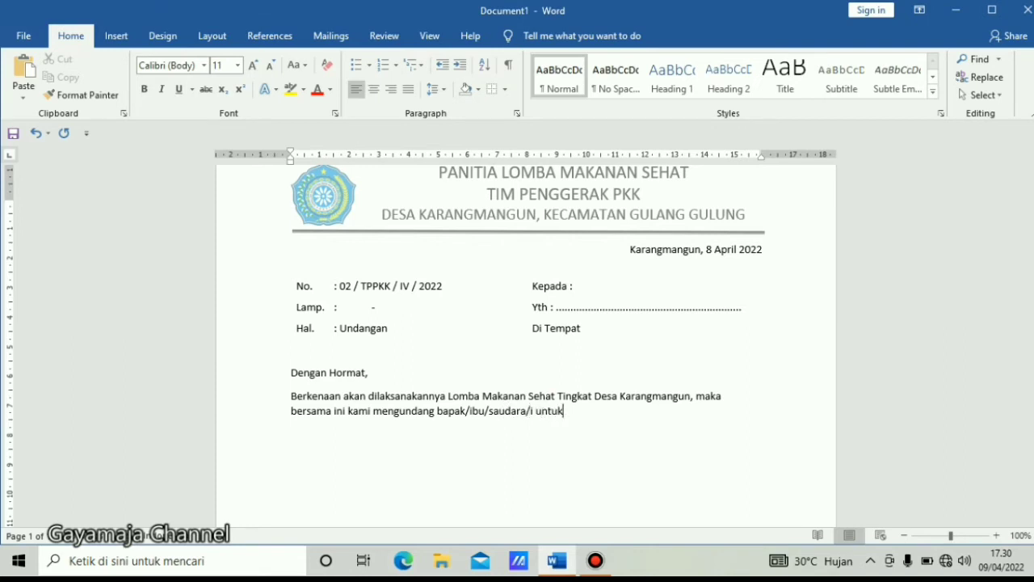
text( m)
text(engikut)
text(i ke)
text(giatan terseb)
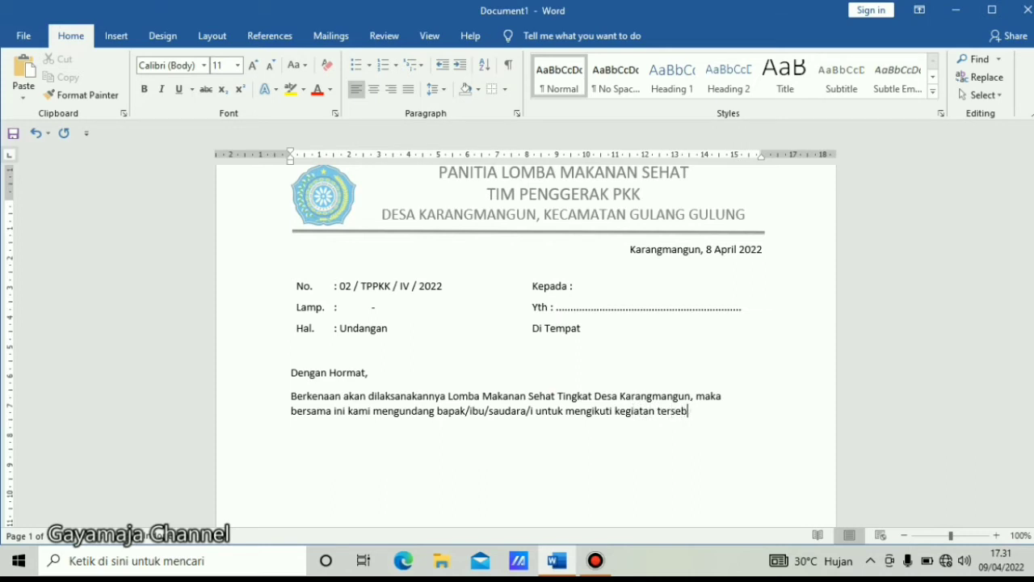
text(ut pada :)
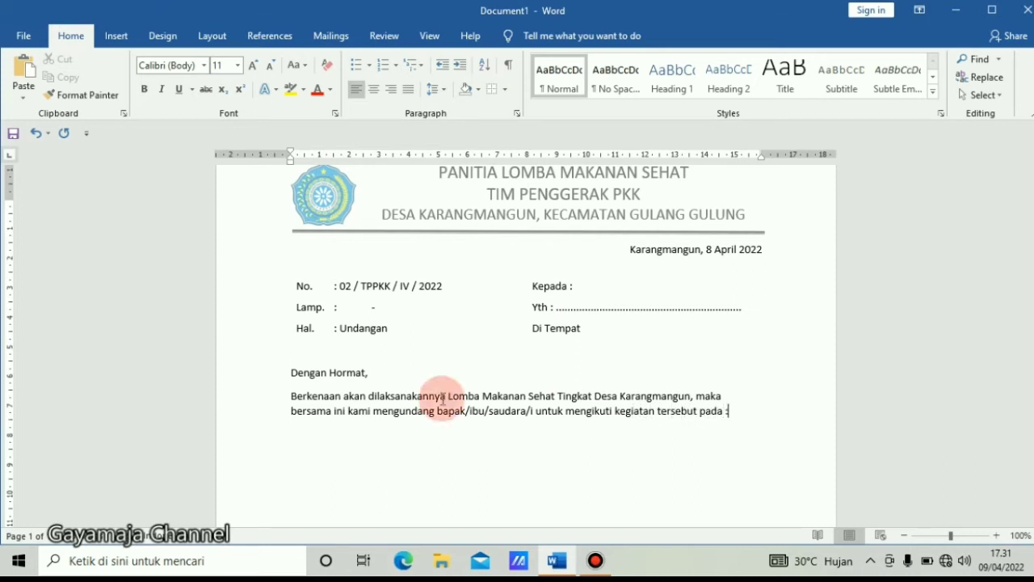
Step: Indent the 'Dengan Hormat,' greeting and the first line of the Berkenaan body paragraph
key(Return)
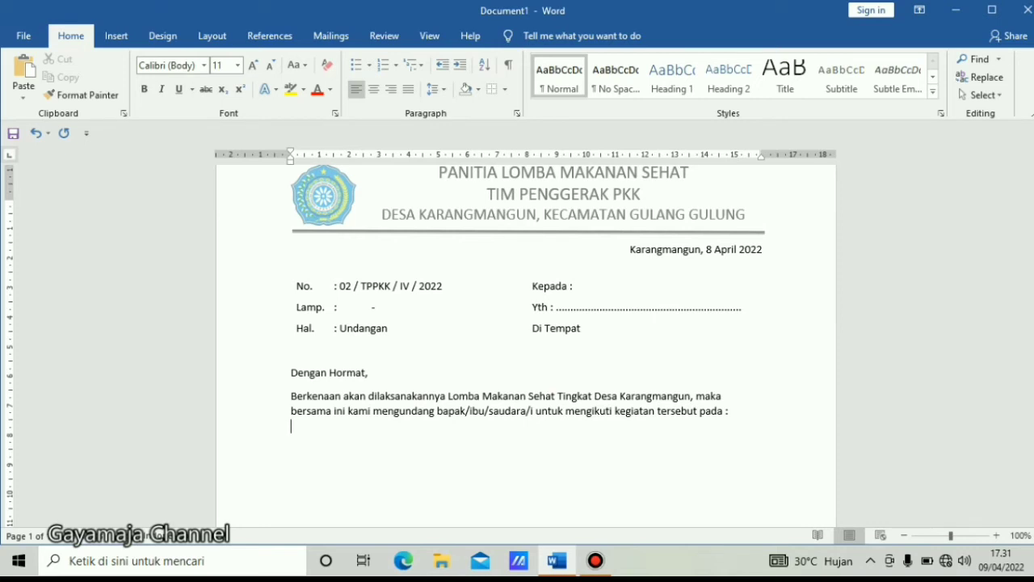
key(Up)
key(Up)
key(Up)
key(Tab)
key(Down)
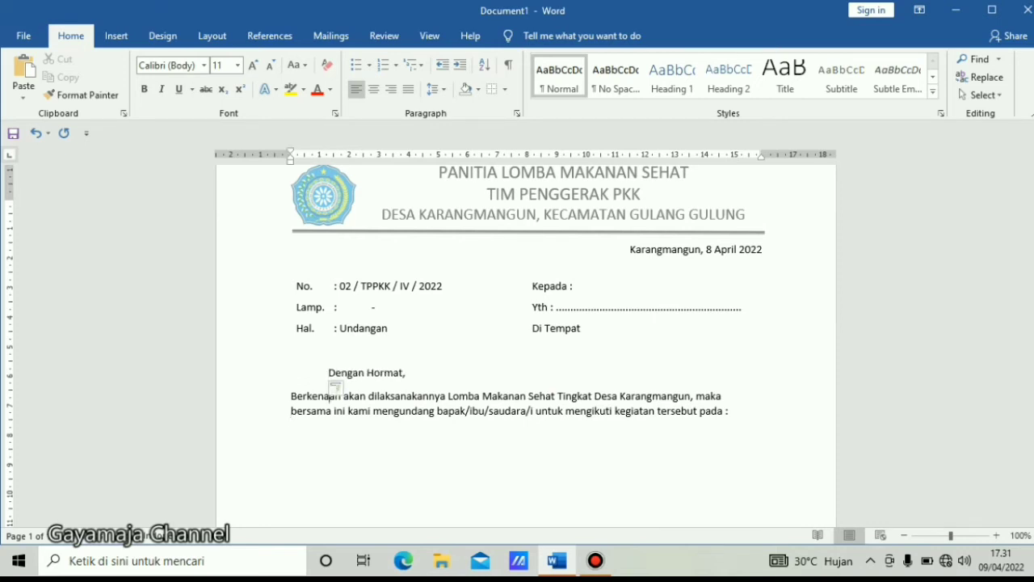
key(Left)
key(Left)
key(Left)
key(Home)
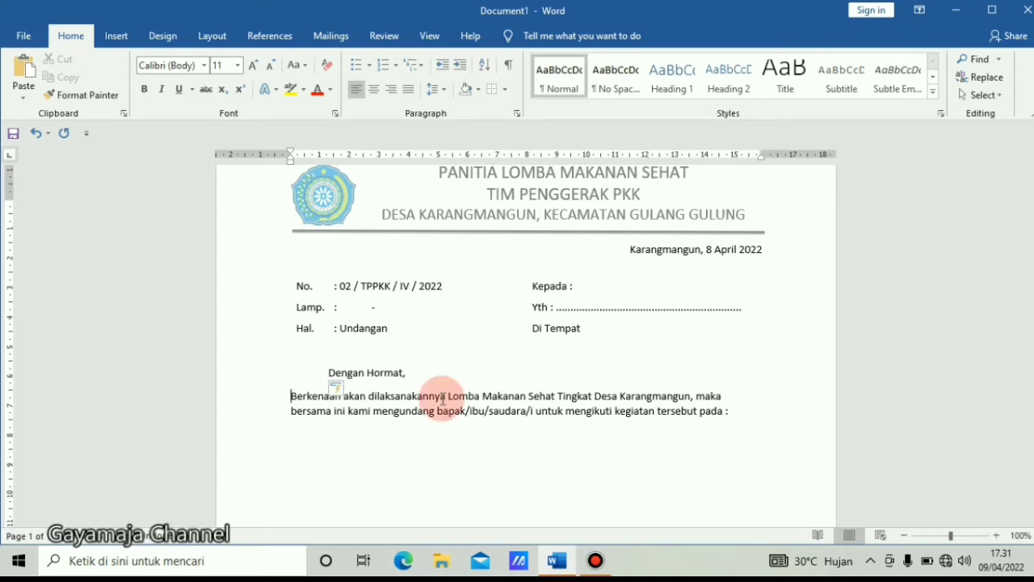
key(Tab)
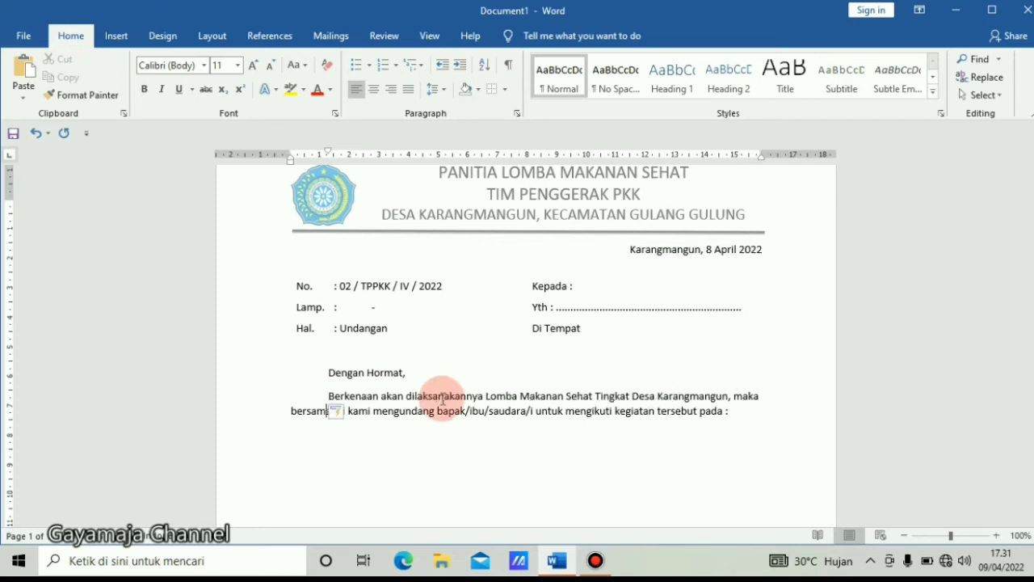
key(End)
key(Return)
Step: Add the detail lines 'Hari, Tanggal : Senin, 11 April 2022' and 'Waktu : Pukul 09.00 wib - selesa'
text(Hari)
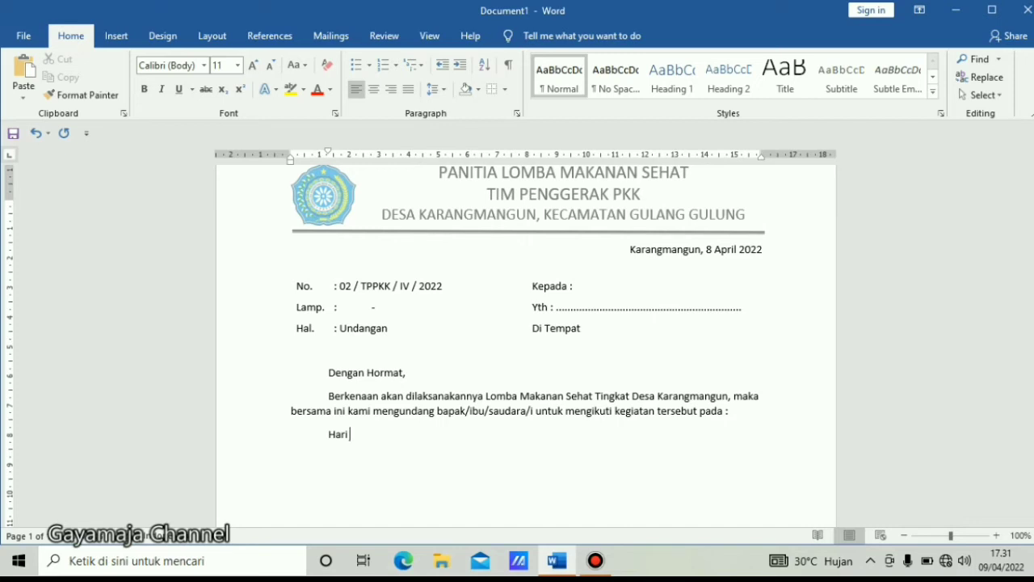
text(, Tangga)
text(l : Se)
text(nin)
key(BackSpace)
text(, 11)
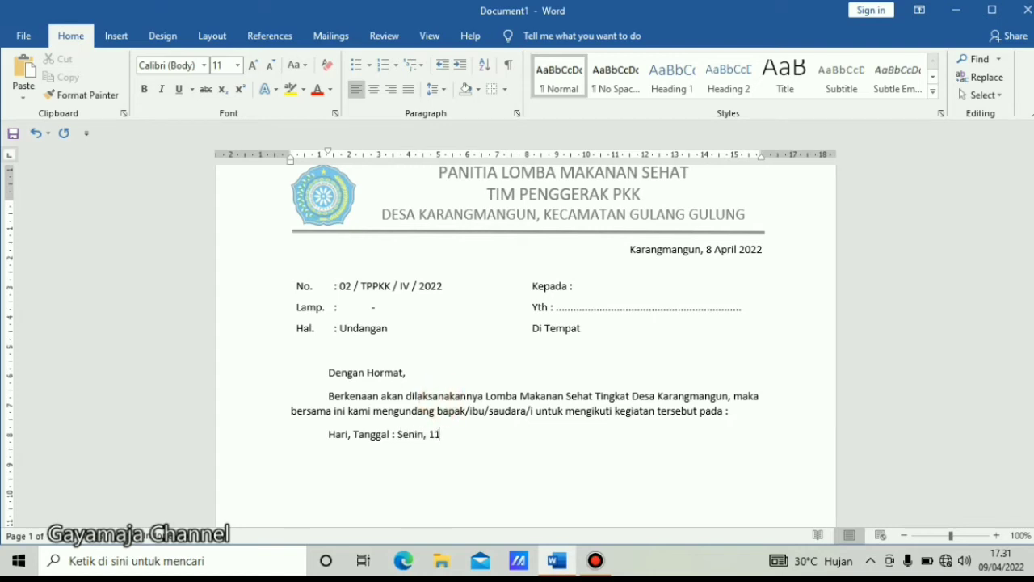
text( April 20)
text(22)
key(Return)
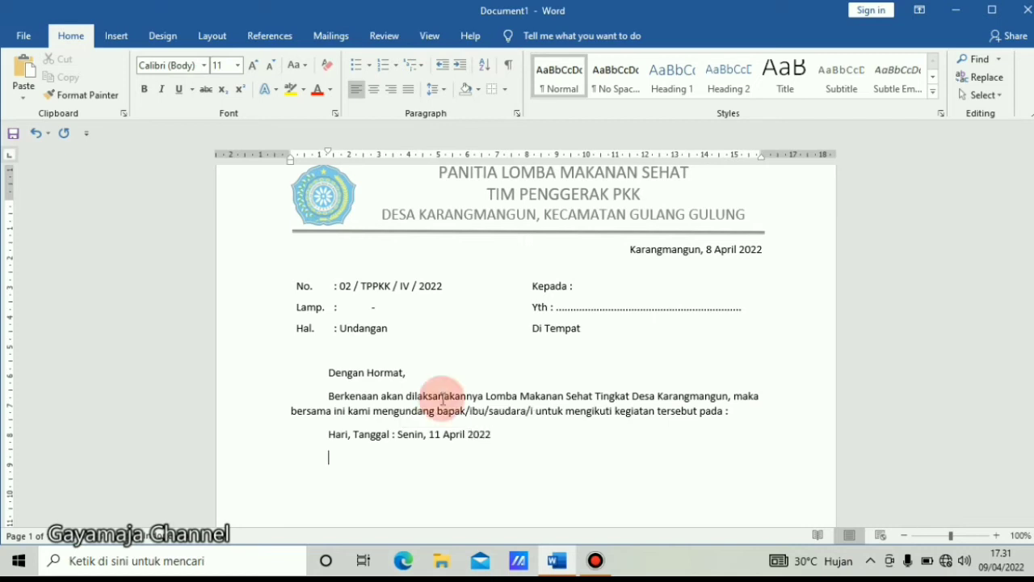
text(Waktu )
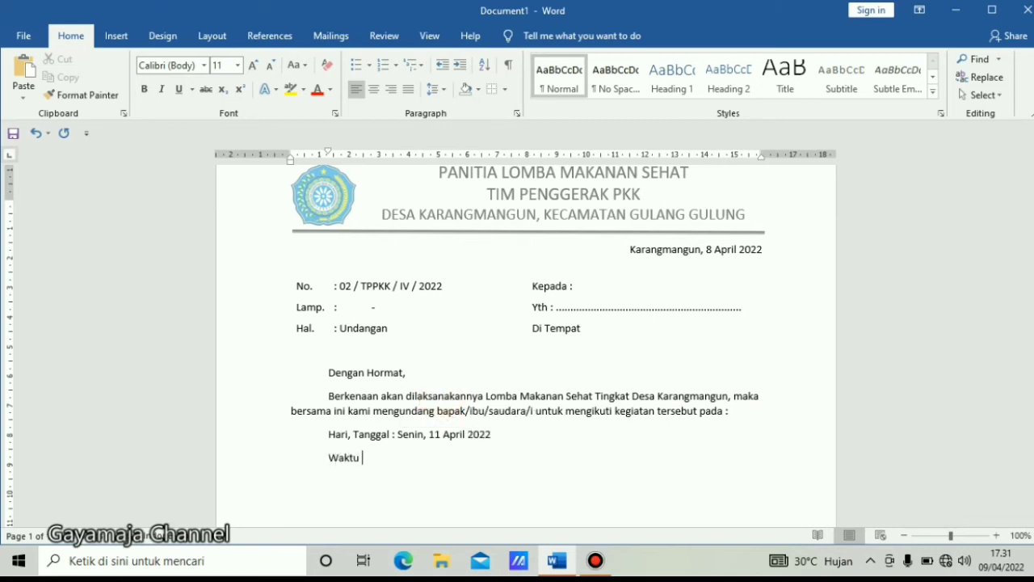
text(: Pukul )
text(09.0)
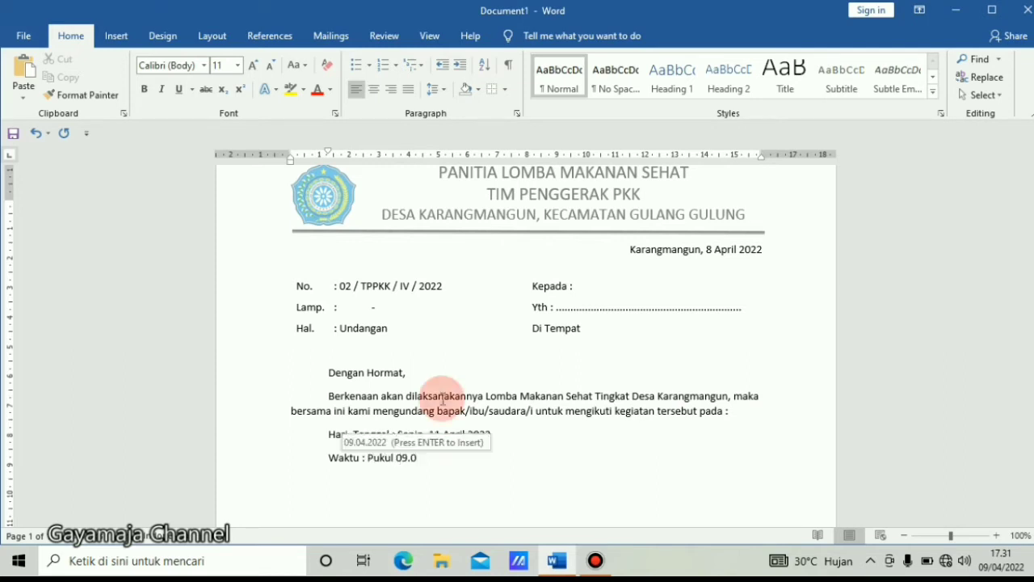
text(0 w)
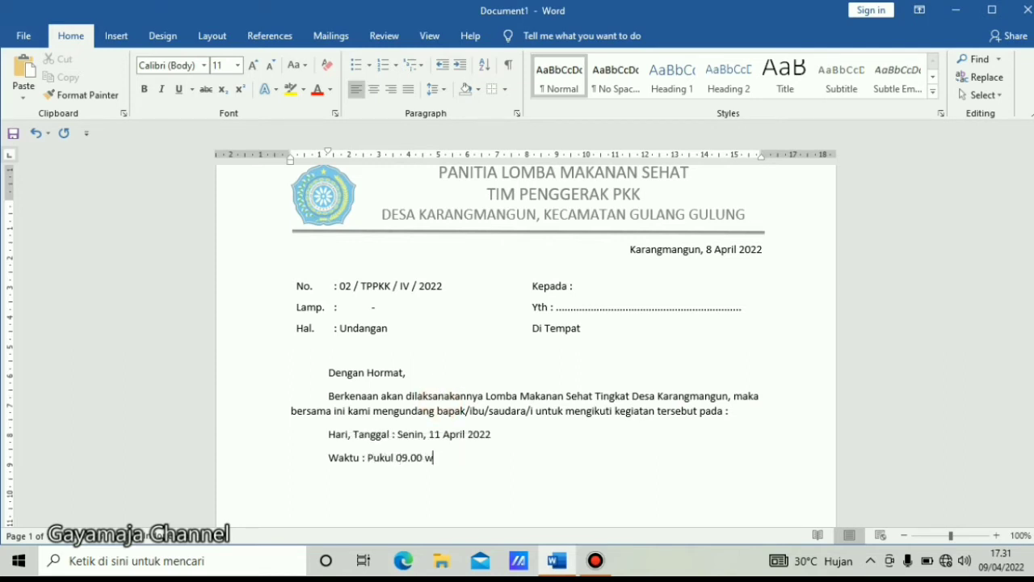
text(ib - selesai)
Step: Add 'Tempat : Aula Balai Desa Karangmngun' and the 'Demikian undangan ini…' closing ending 'terimakasih'
key(Return)
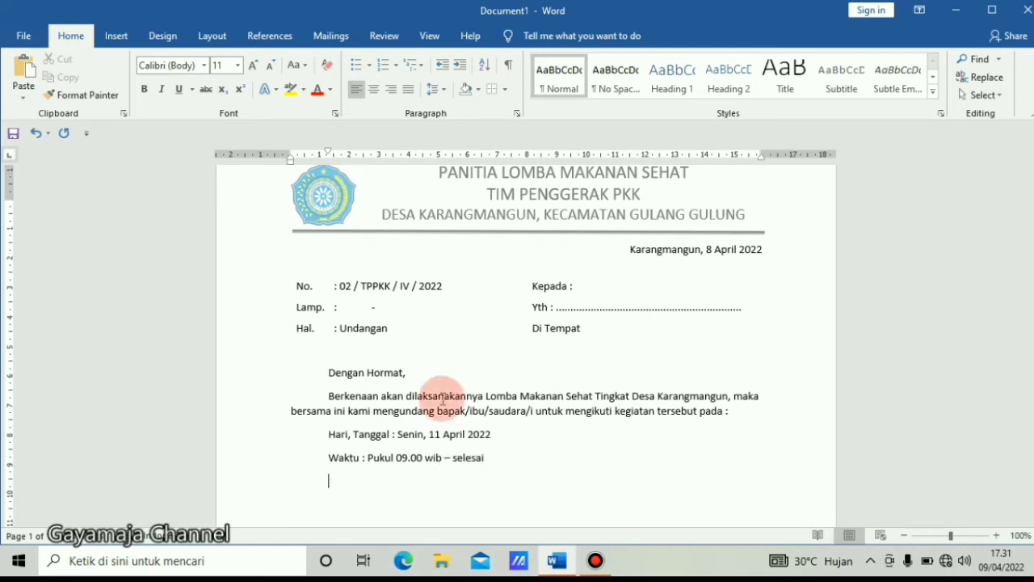
text(Tempat : )
text(Aula )
text(Balai Desa Ka)
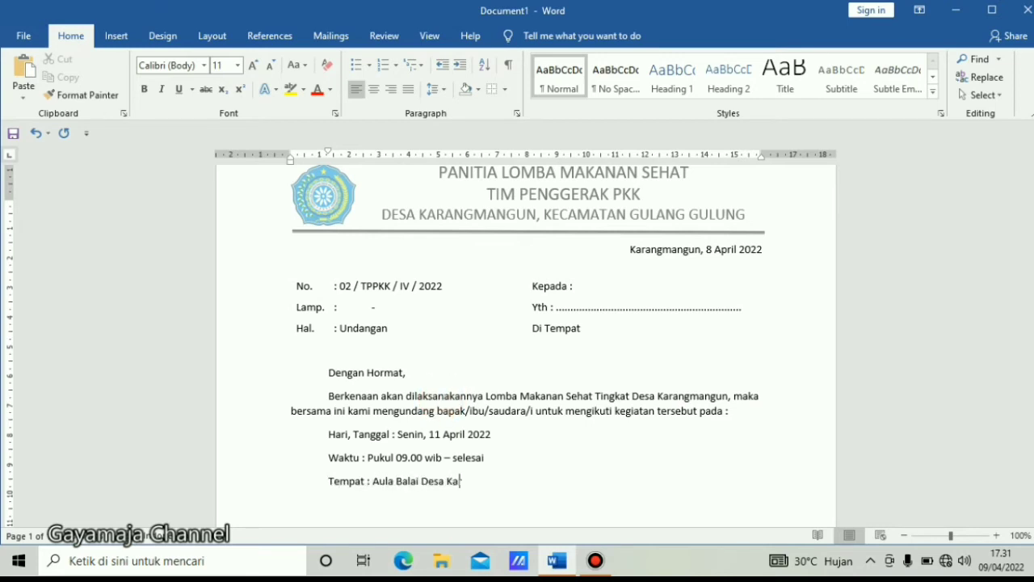
text(rangma)
text(ngu)
text(n)
text(D)
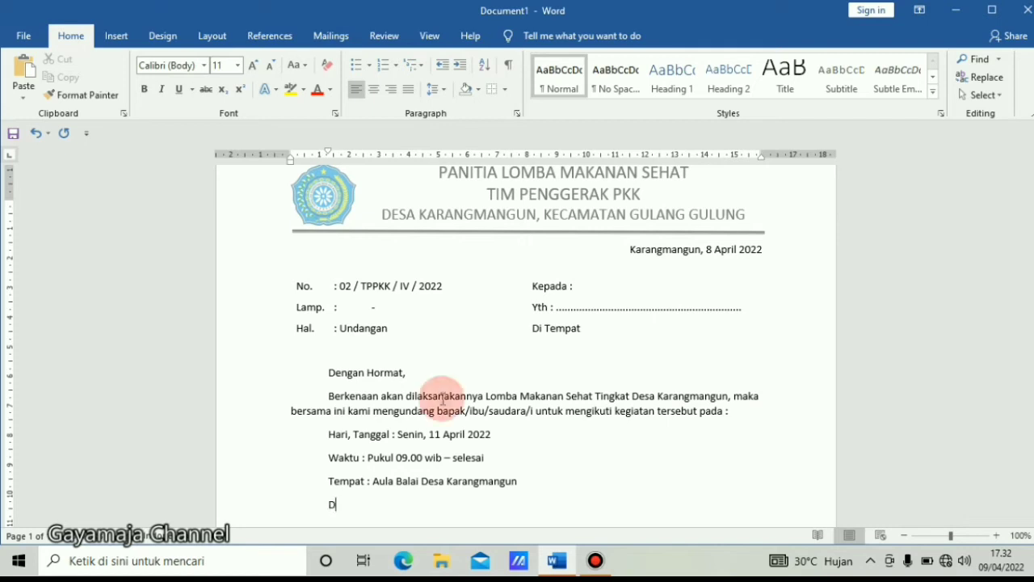
text(emikian)
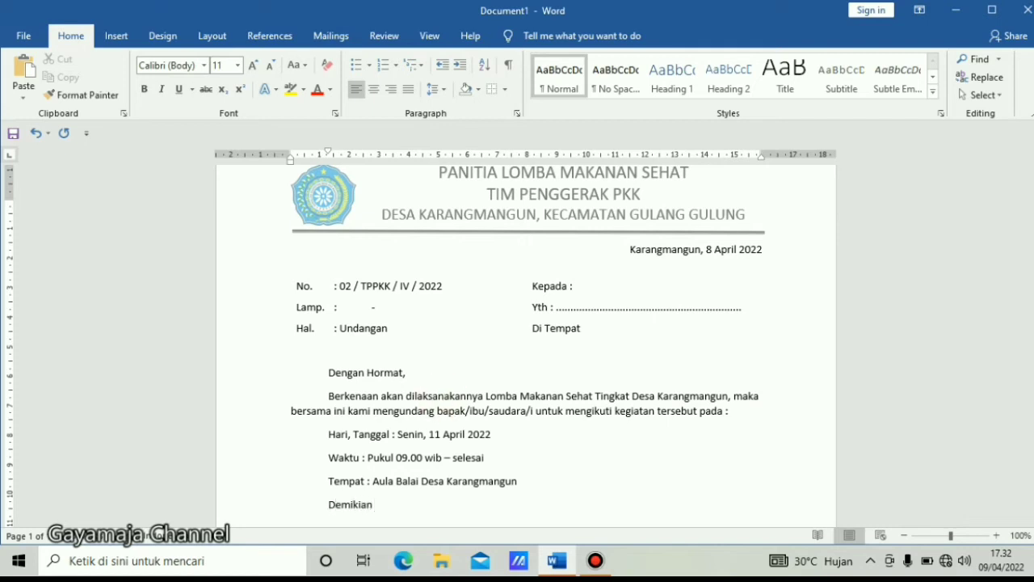
text(undangan i)
key(BackSpace)
text(ini kam)
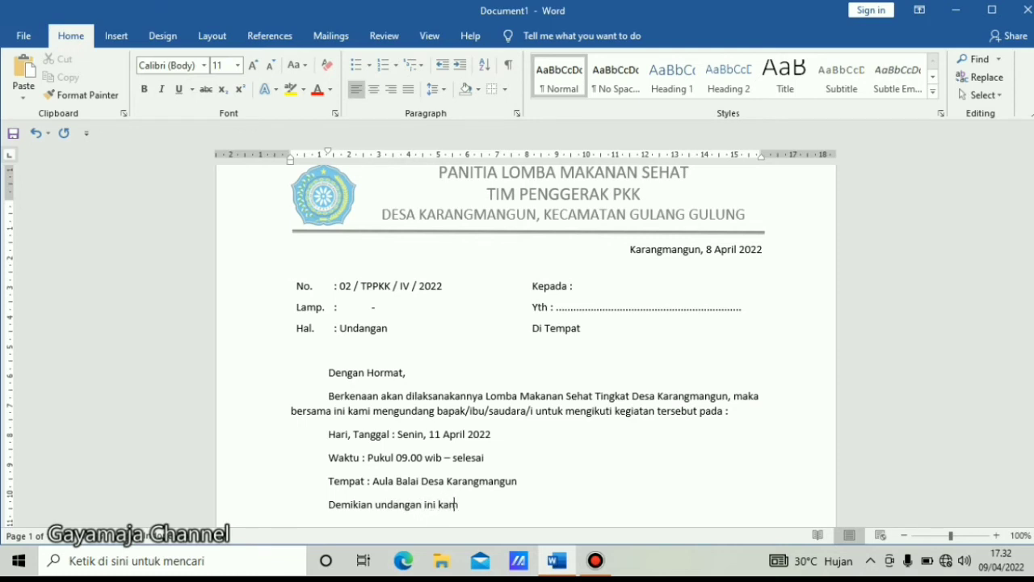
text(i sampaikan,)
text( atas per)
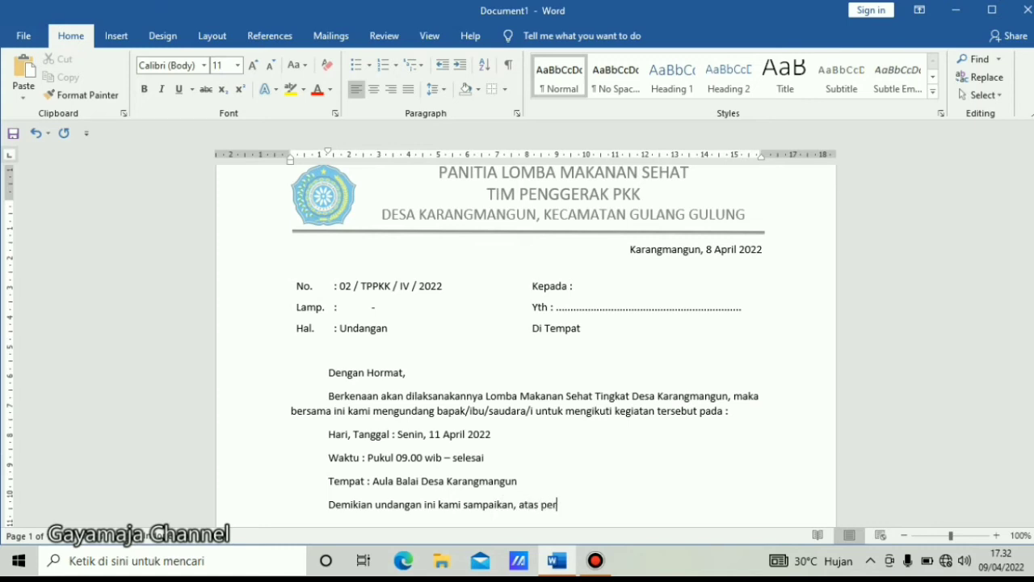
text(hatian dan k)
text(eha)
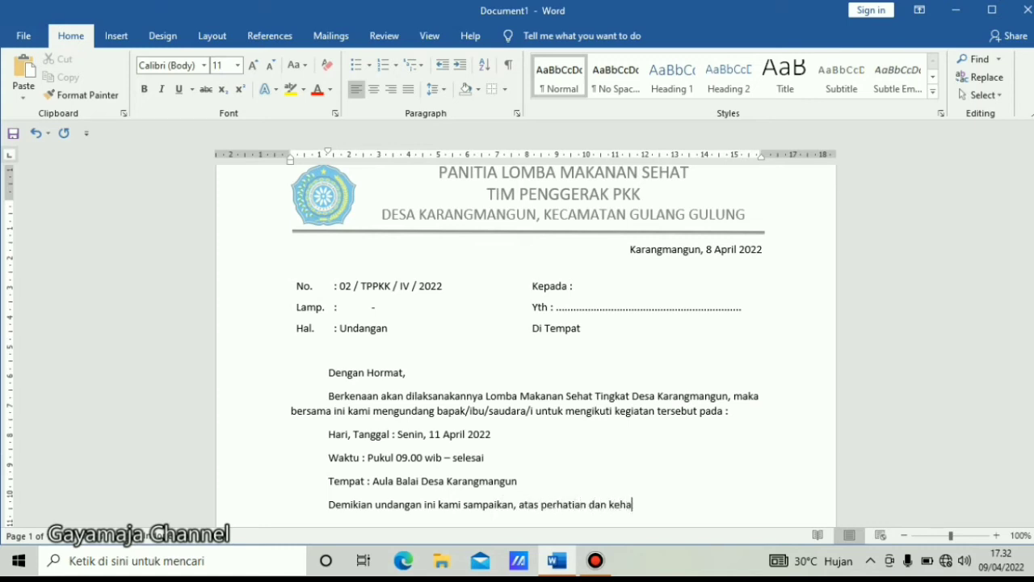
text(dirannya kami)
text( sampaikan te)
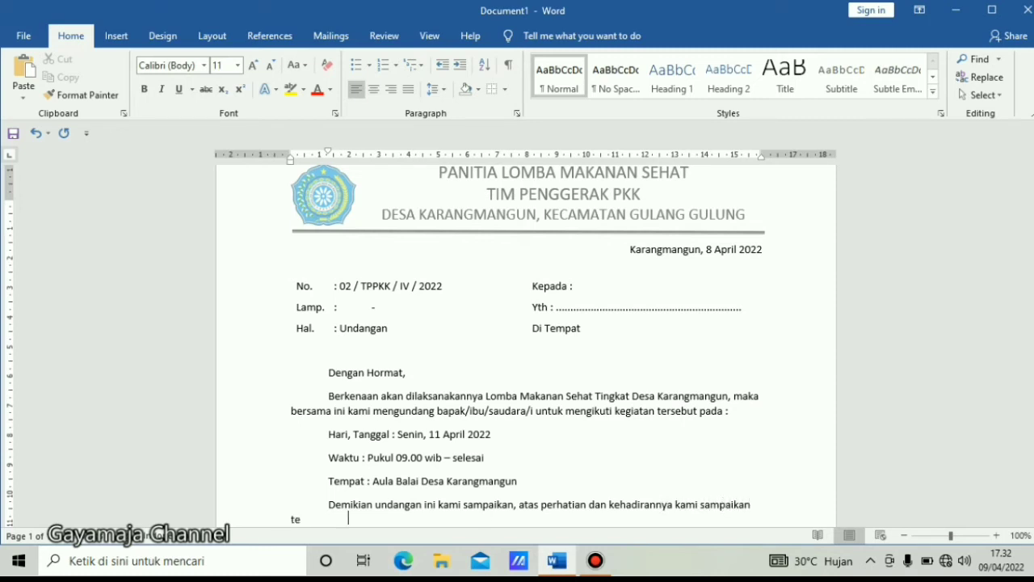
text(rm)
key(BackSpace)
text(imaka)
text(sih.)
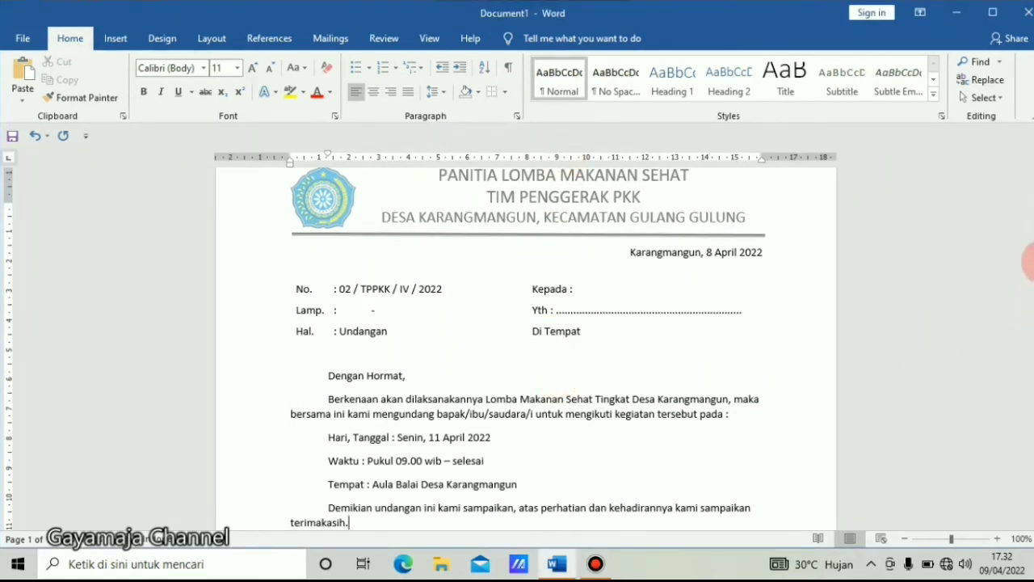
Step: Tab-align the colons on the Hari, Tanggal, Waktu and Tempat lines
scroll(1030, 300, down, 2)
scroll(1027, 307, down, 2)
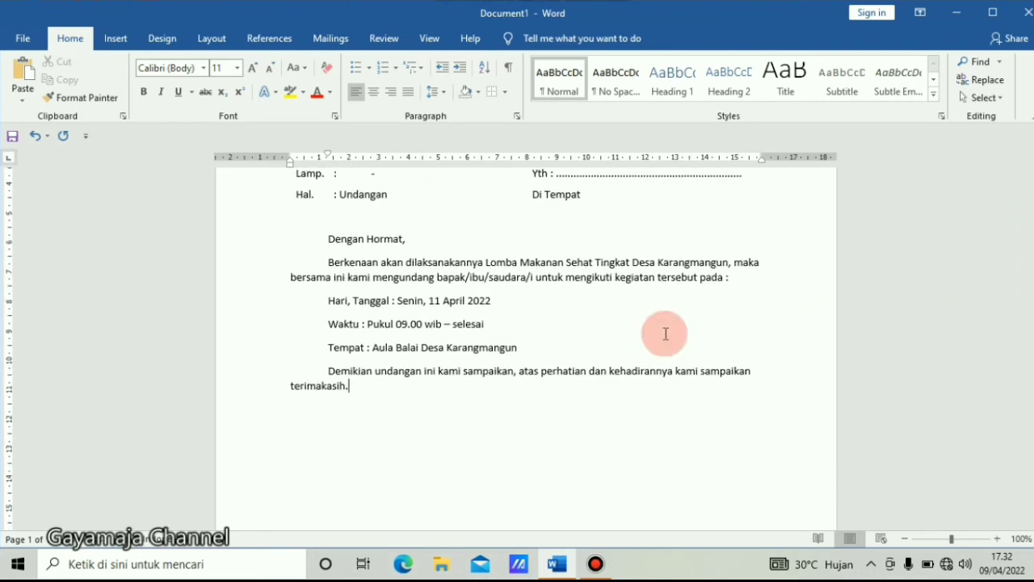
click(396, 300)
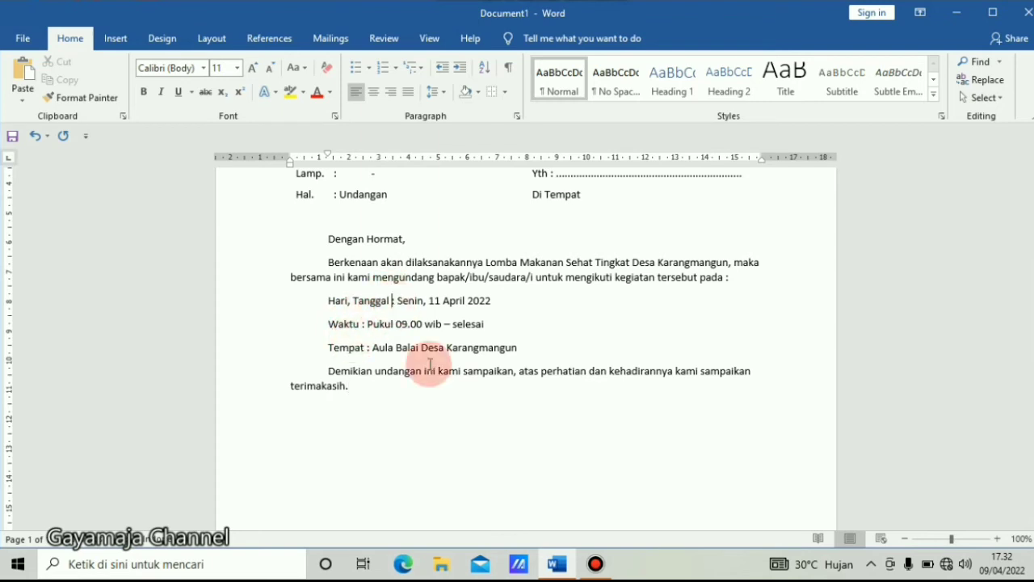
key(Tab)
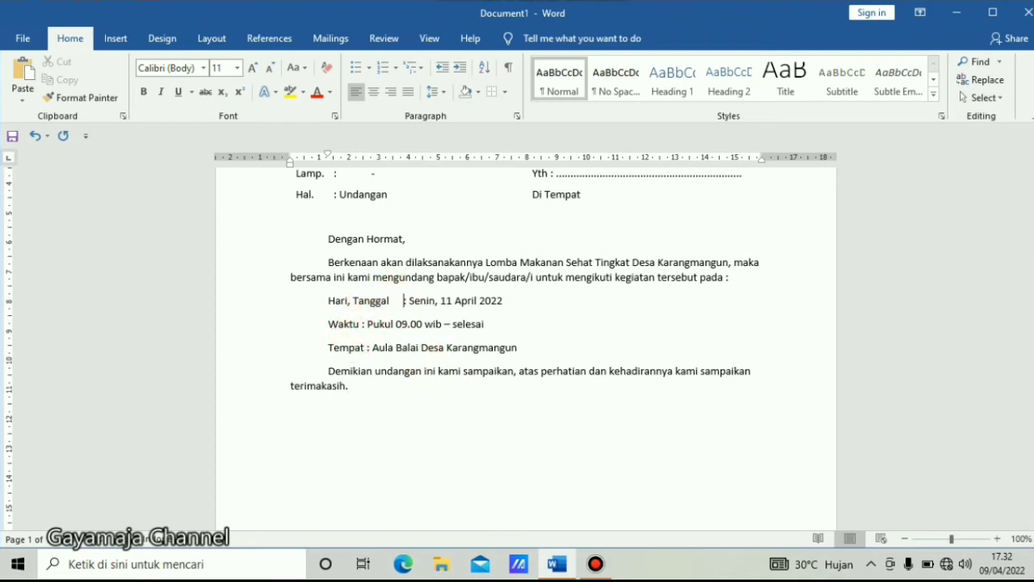
key(Down)
key(Left)
key(Left)
key(Left)
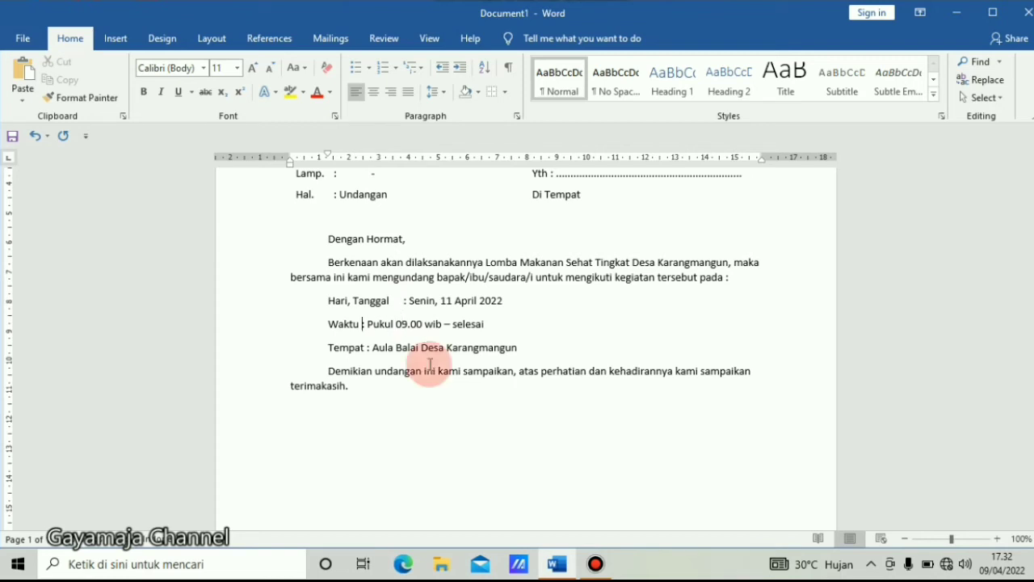
key(Tab)
key(Down)
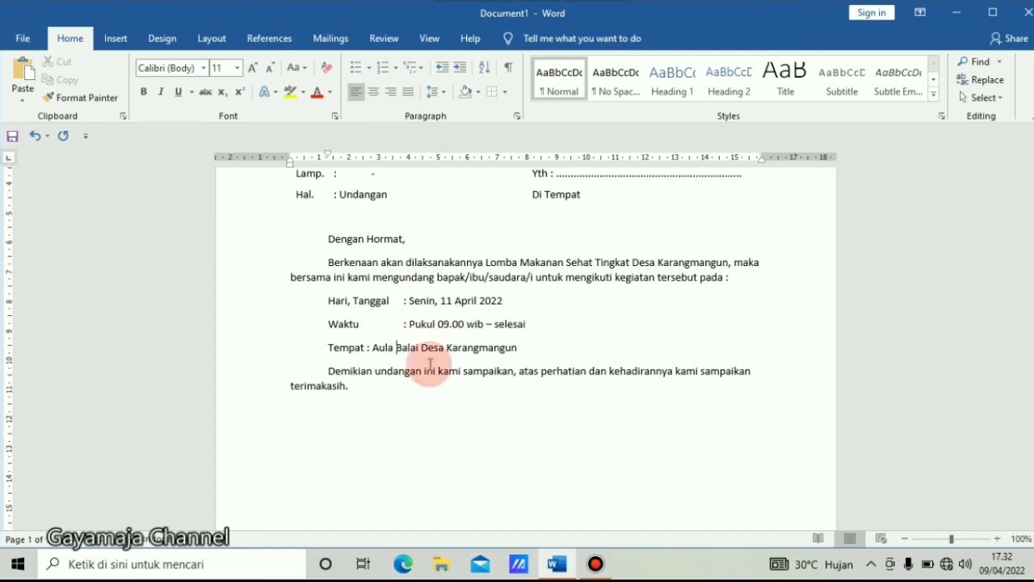
key(Tab)
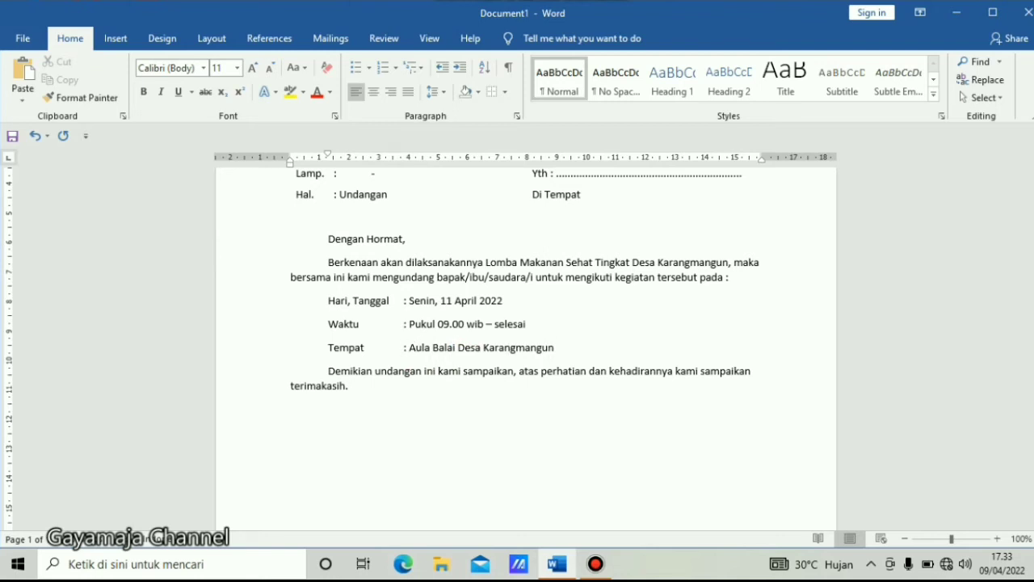
Step: Apply 1.5 line spacing from the Berkenaan paragraph through the closing sentence
click(430, 364)
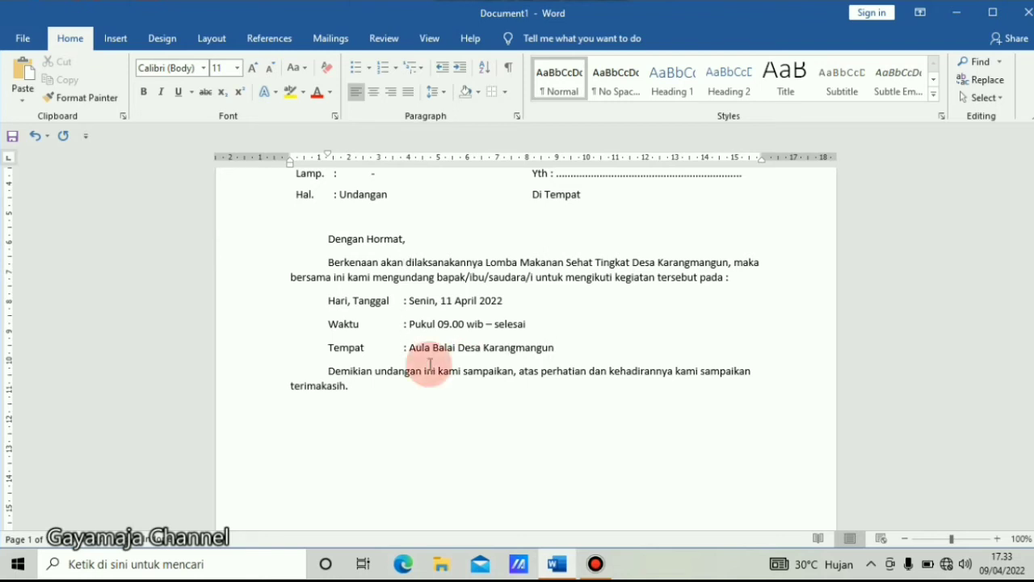
key(ctrl+shift+Down)
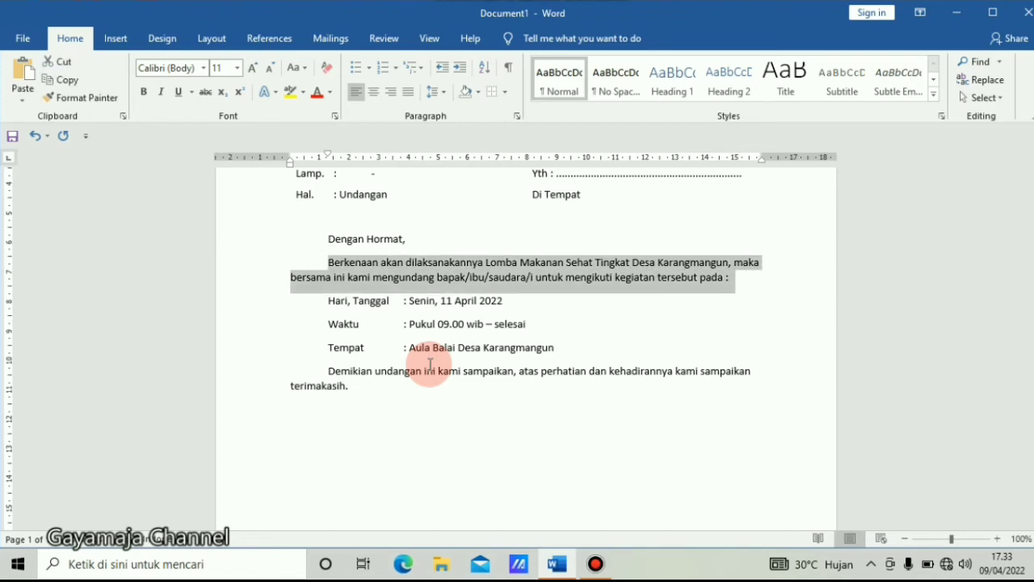
key(ctrl+shift+Down)
key(ctrl+shift+Down)
key(ctrl+shift+Down)
key(ctrl+shift+Down)
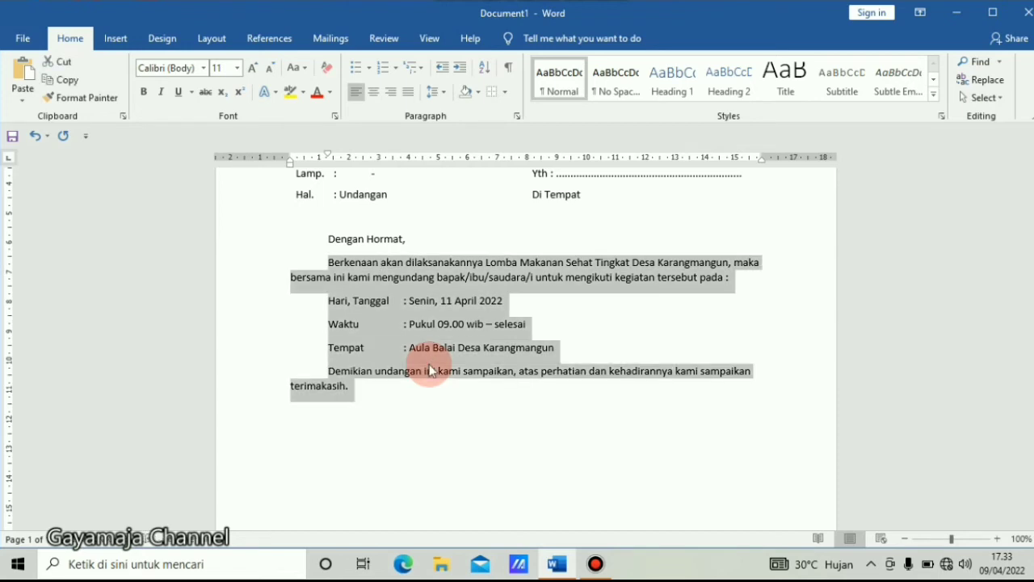
key(ctrl+5)
key(Right)
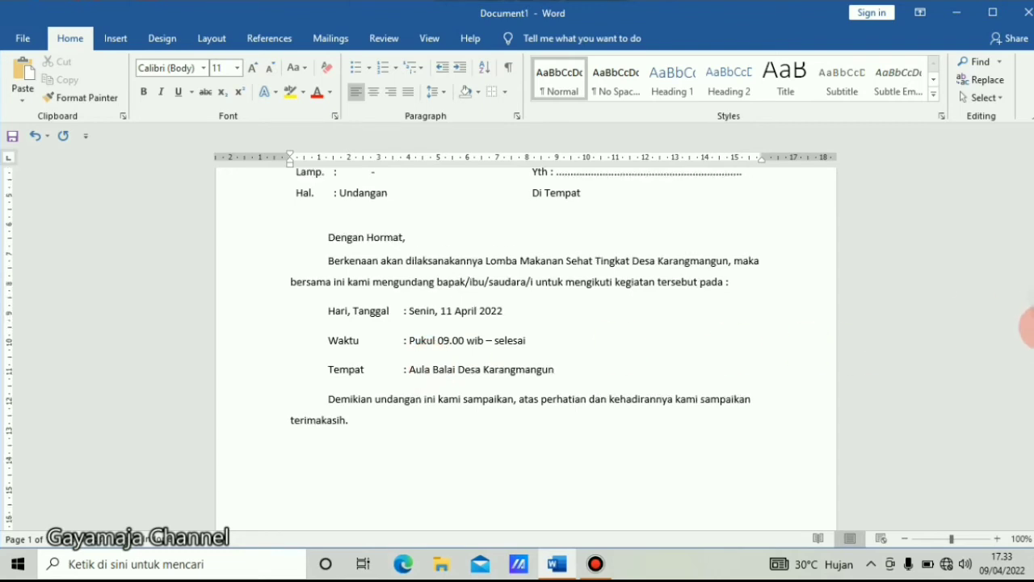
scroll(1026, 327, down, 3)
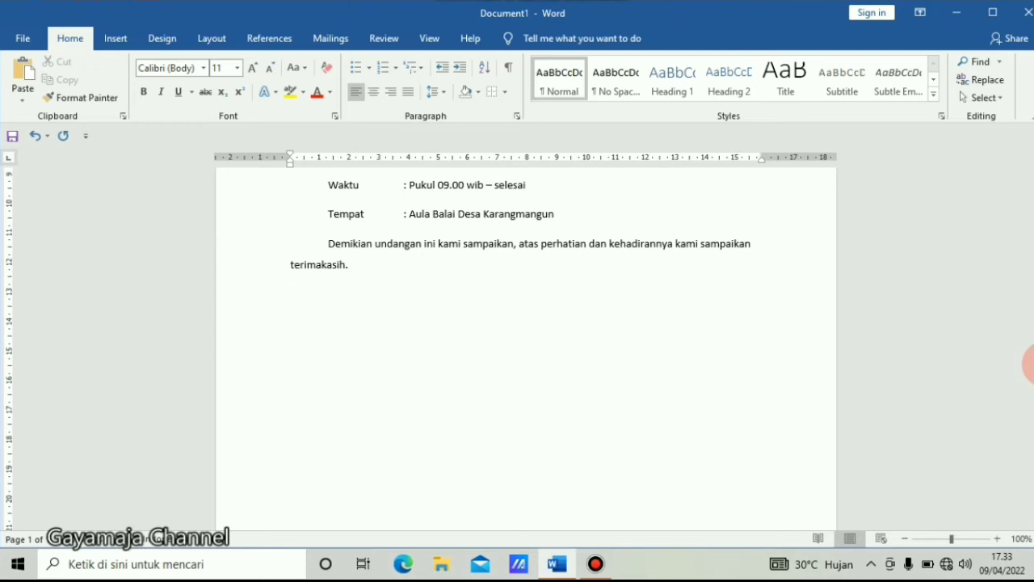
Step: Type the 'Ketua Panitia' and 'Sekretaris' titles side by side, with each signer's name below
text(Kepad)
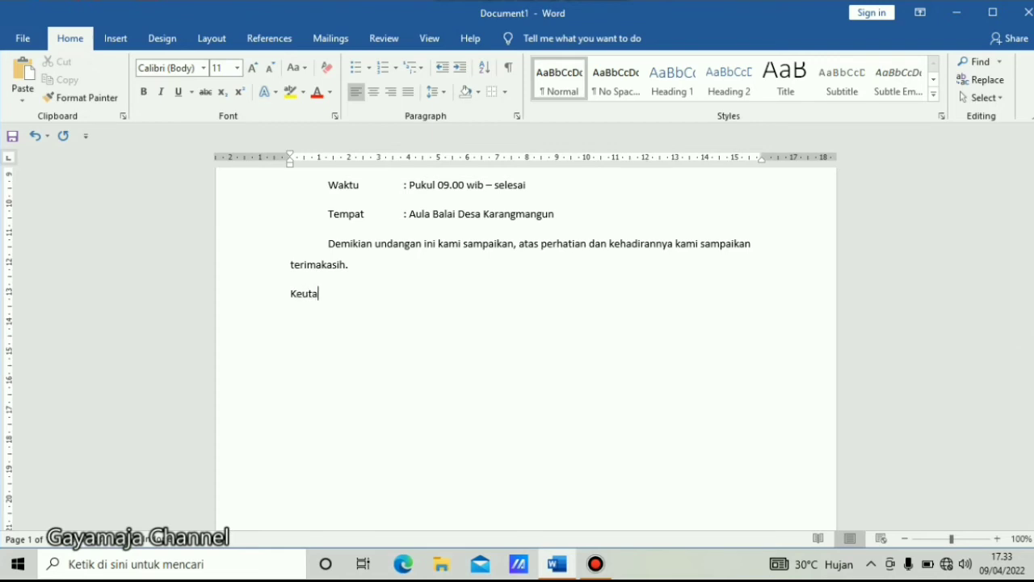
key(BackSpace)
key(BackSpace)
key(BackSpace)
text(tua Pa)
text(nitia)
key(Tab)
key(Tab)
text(Sekretaris)
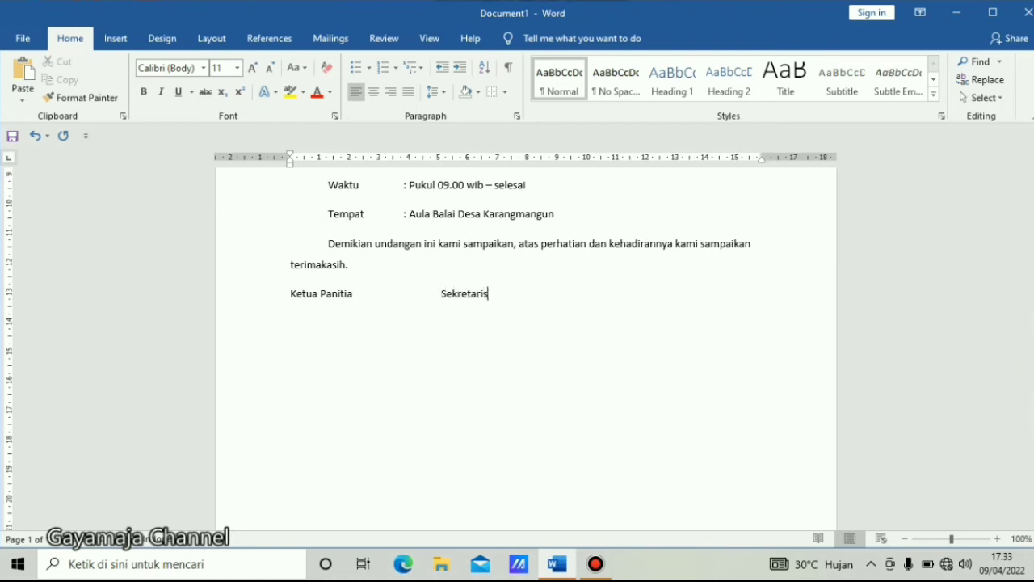
key(Return)
key(Return)
key(Return)
text(A)
key(BackSpace)
text(S)
text(iti Marun)
text(gun              )
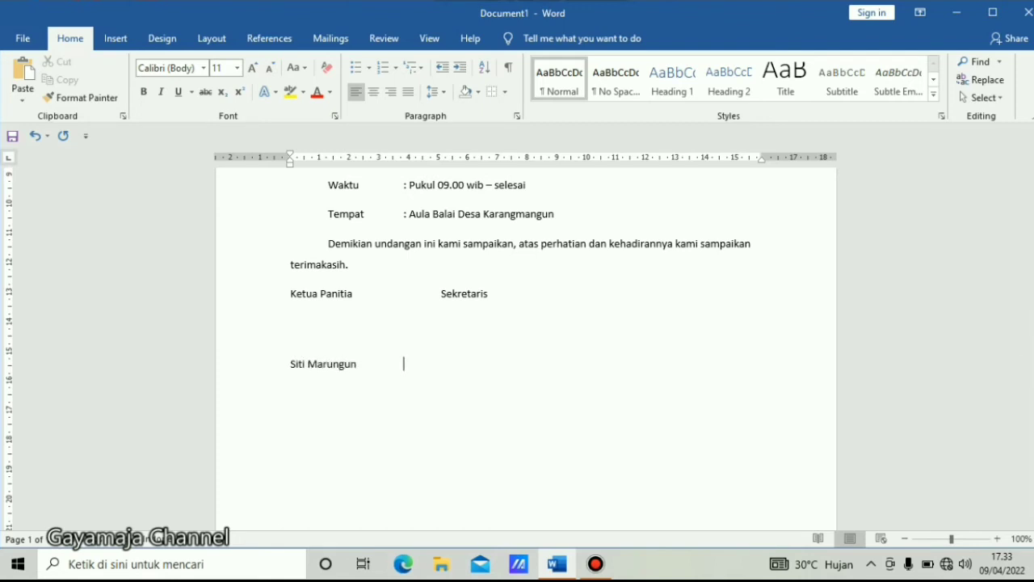
text(                  Inda)
text(h Hap)
key(BackSpace)
key(BackSpace)
key(BackSpace)
key(BackSpace)
text(ua)
text(li)
Step: Add 'Mengaetahui,', 'Ketua TP PKK Desa Karangmanuun' and the TP PKK chair's name beneath
key(Return)
text(Mengaetahu)
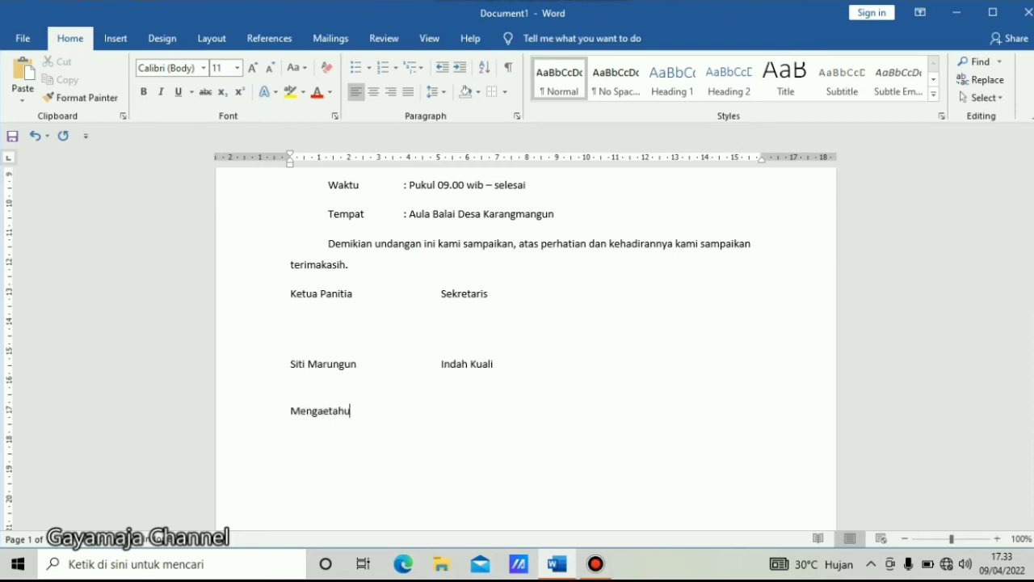
text(i,)
key(Return)
text(K)
text(etua TP PKK)
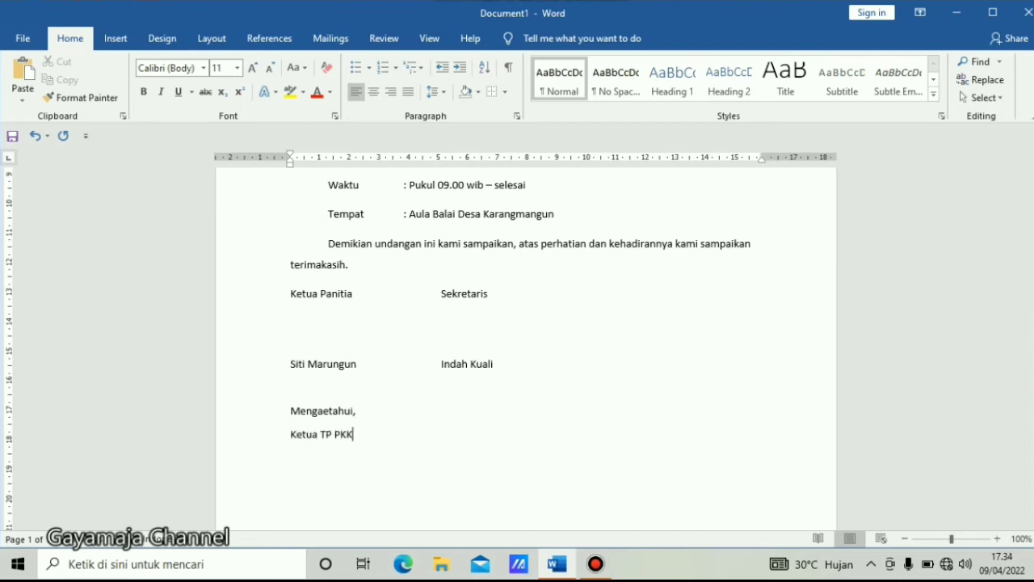
text( Desa K)
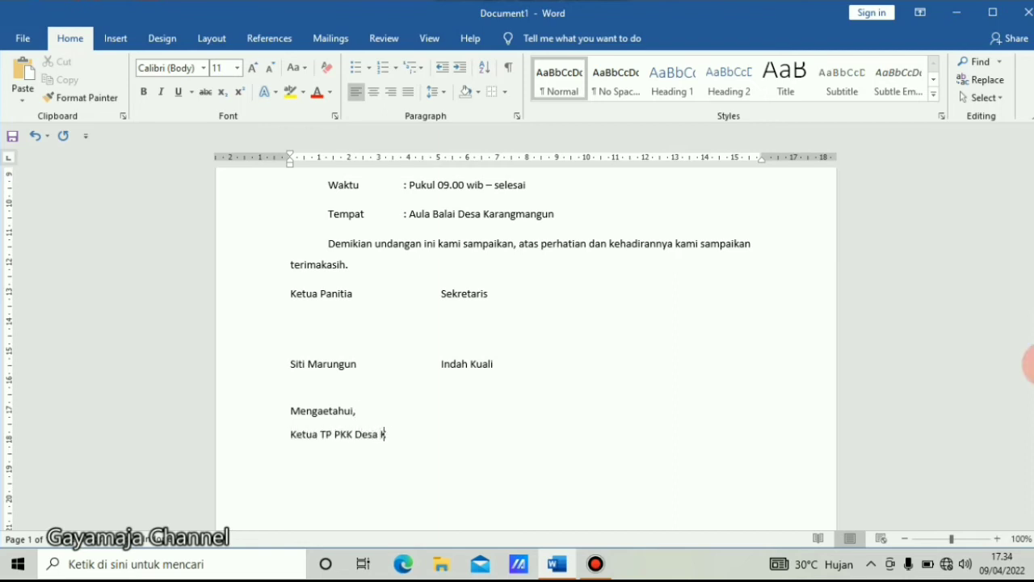
text(arangmanu)
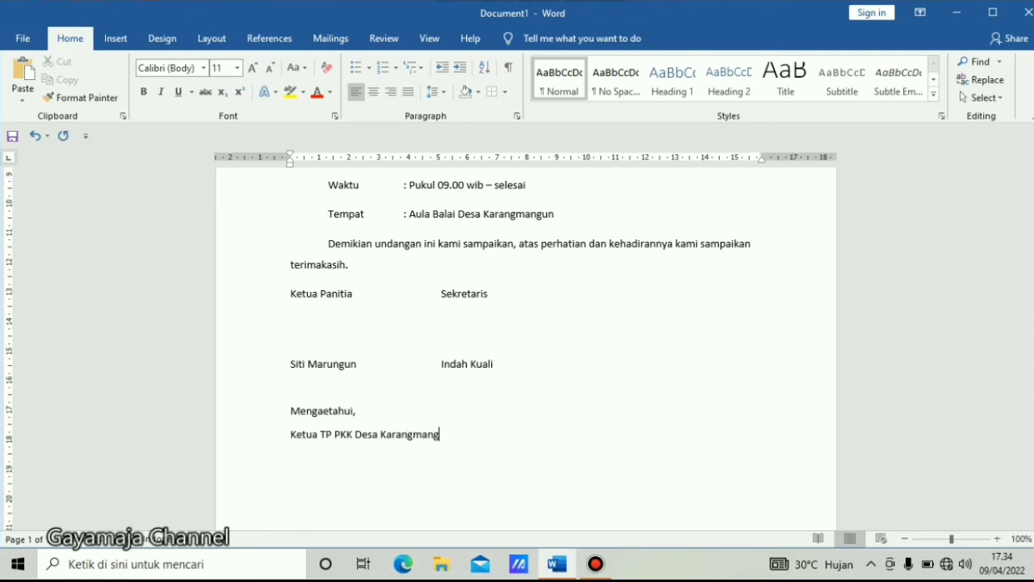
text(un)
key(Return)
key(Return)
text(nci )
text(Priba)
text(di Putri)
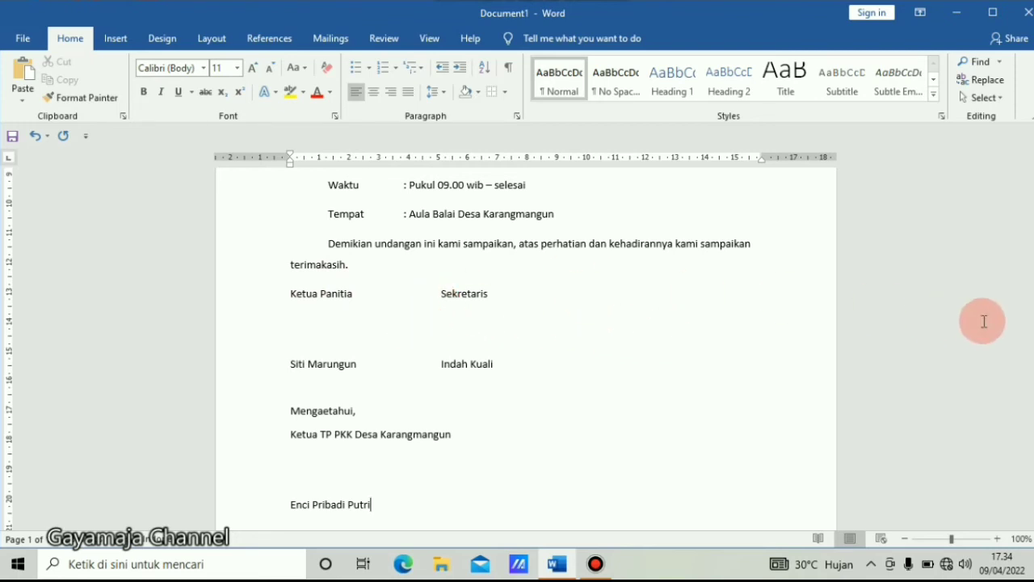
scroll(1026, 354, down, 1)
scroll(1026, 354, down, 3)
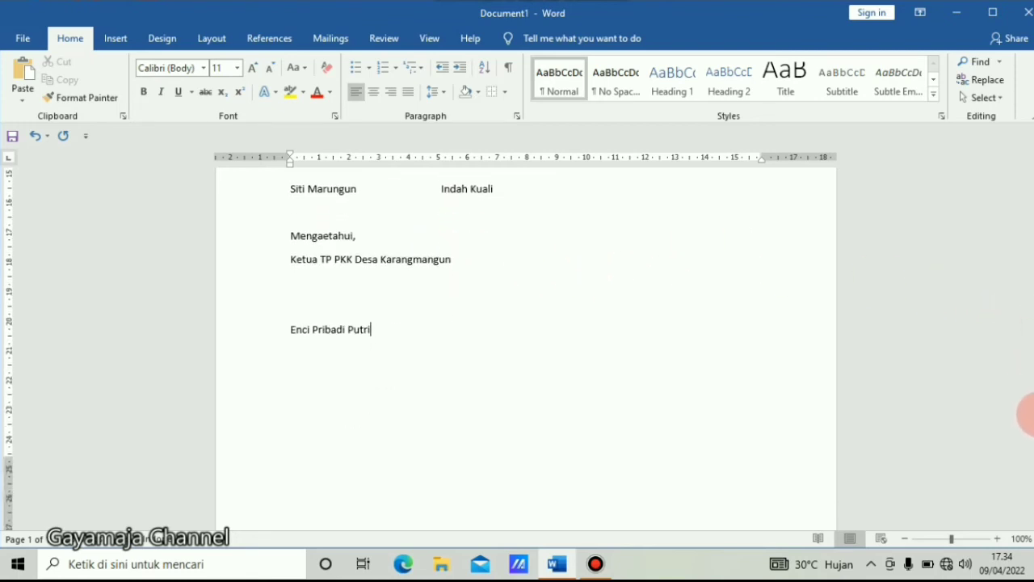
scroll(1026, 347, up, 2)
scroll(1024, 341, up, 3)
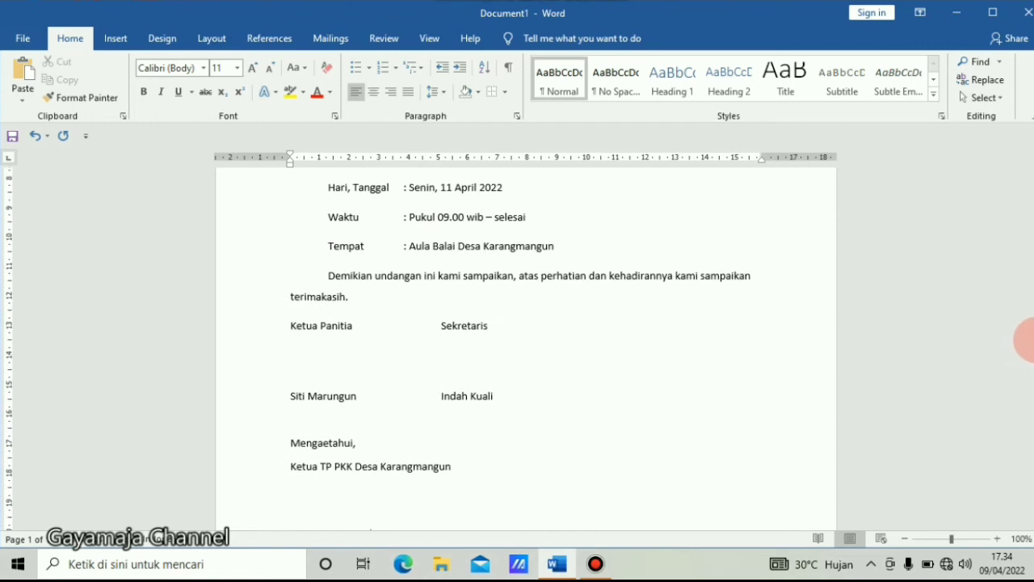
scroll(1025, 340, up, 3)
scroll(1026, 323, down, 3)
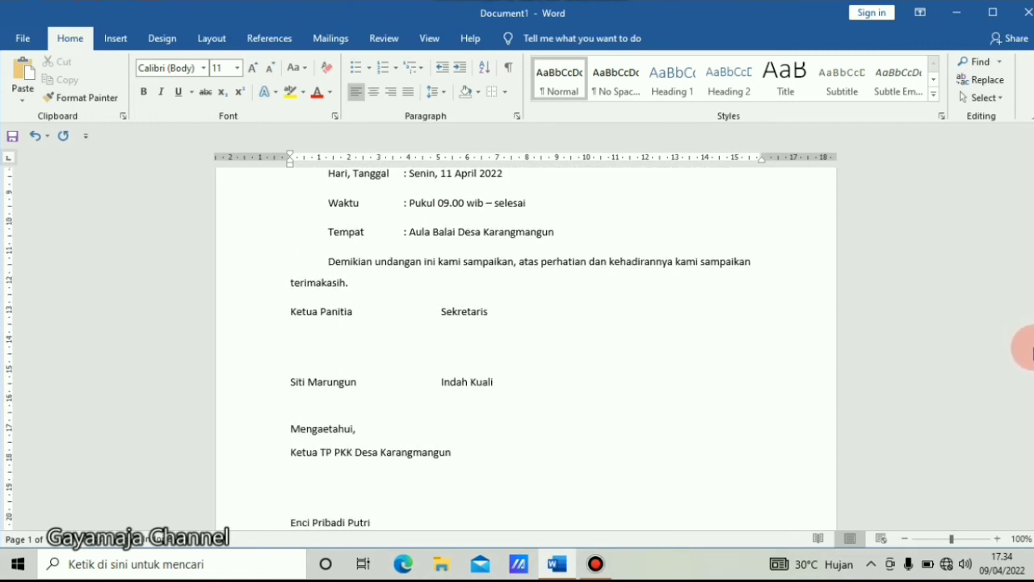
Step: Insert a 2-column, 2-row table on a new line after 'terimakasih.'
click(820, 287)
click(410, 289)
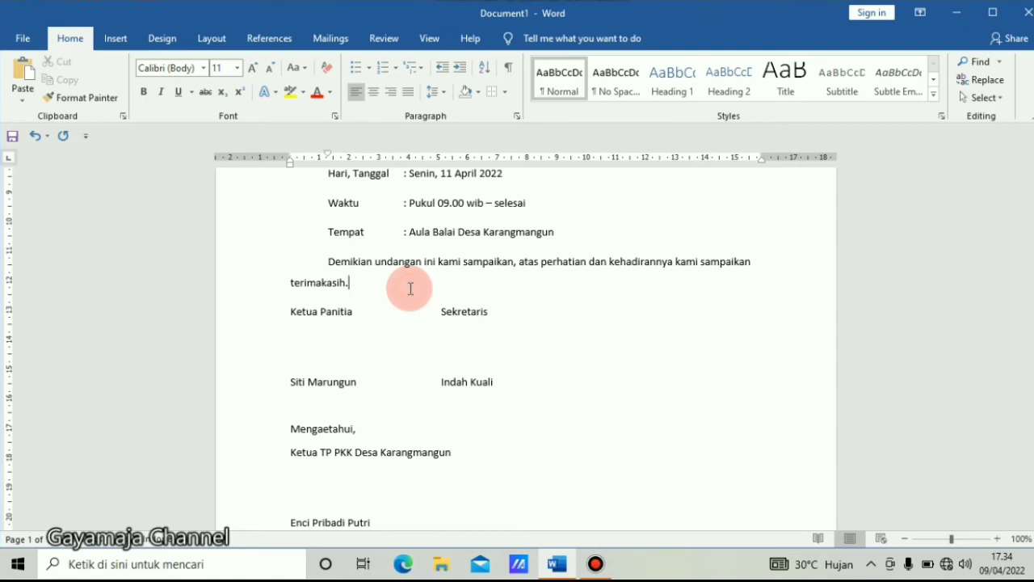
key(Return)
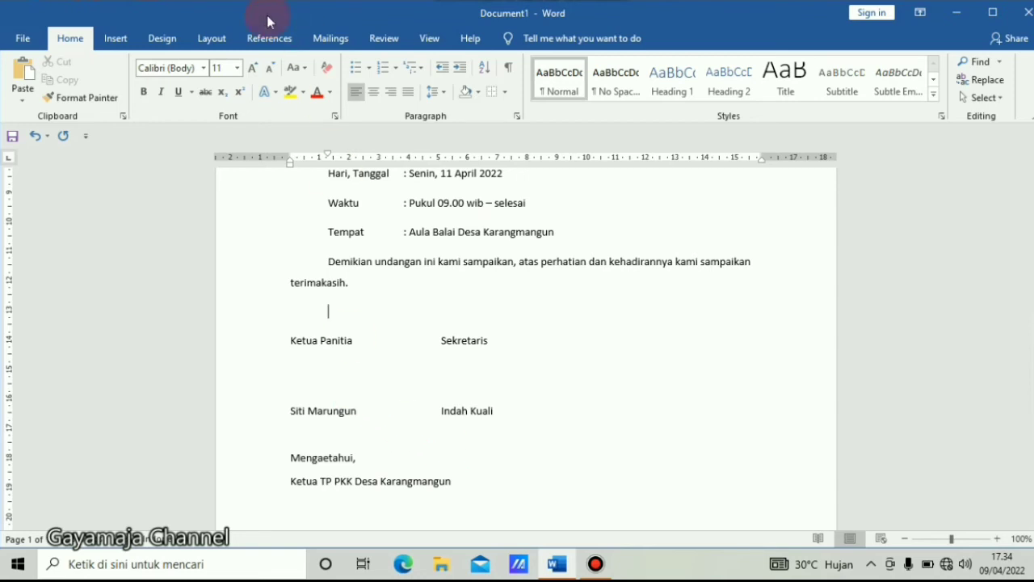
click(121, 38)
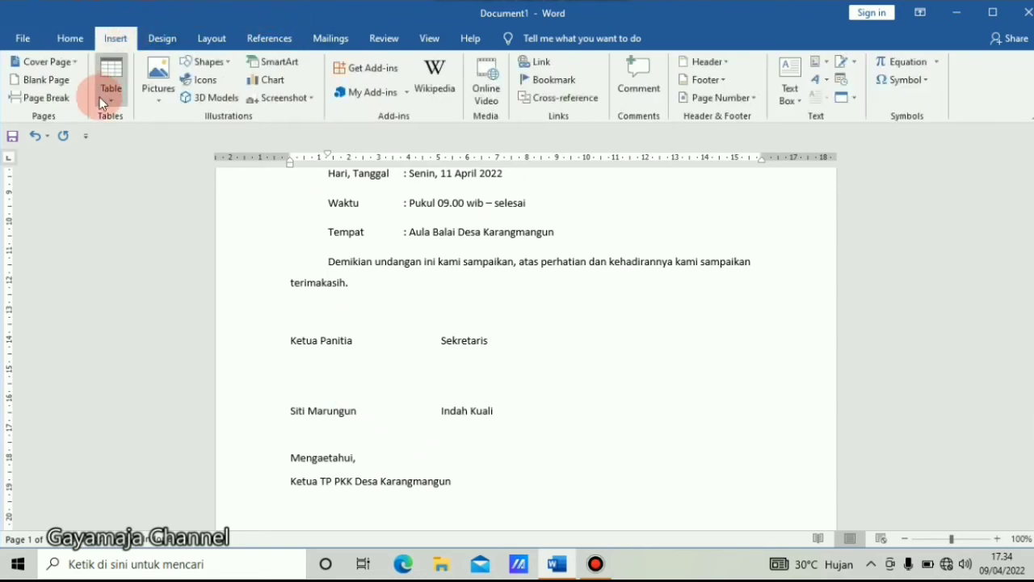
click(99, 98)
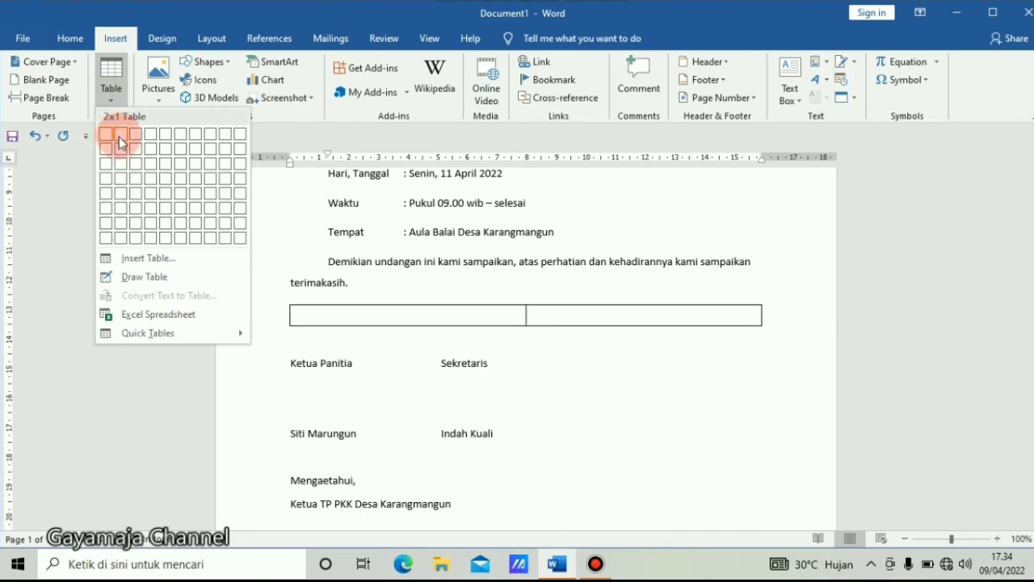
click(122, 149)
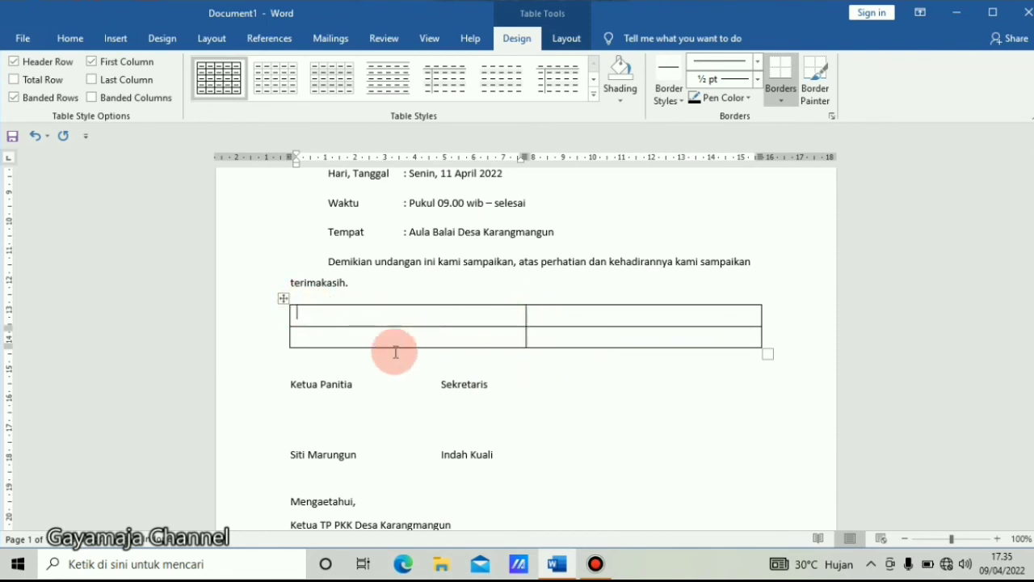
Step: Move 'Ketua Panitia' and 'Sekretaris' into the table's upper-left and upper-right cells
click(285, 386)
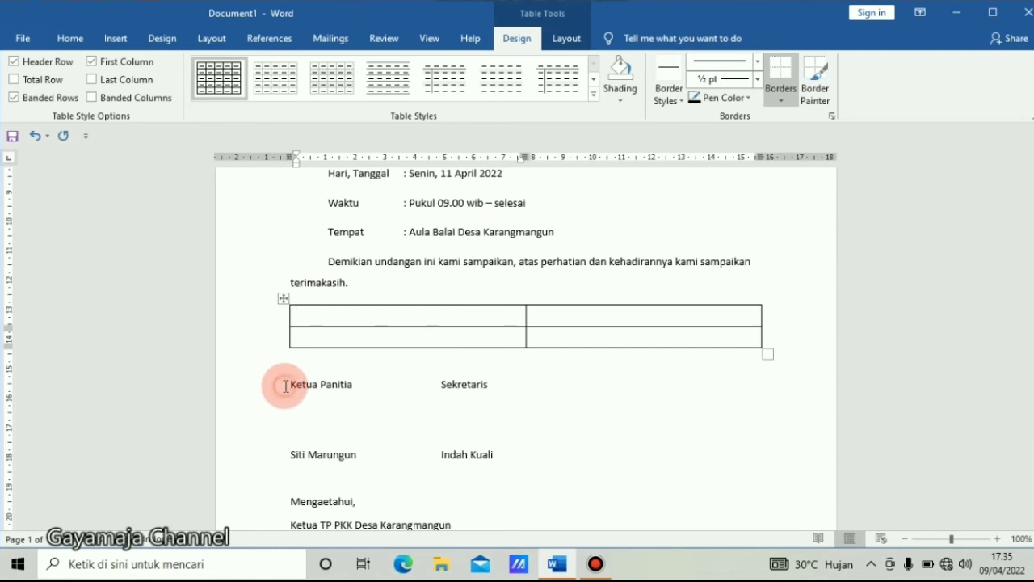
key(ctrl+shift+Right)
key(ctrl+shift+Right)
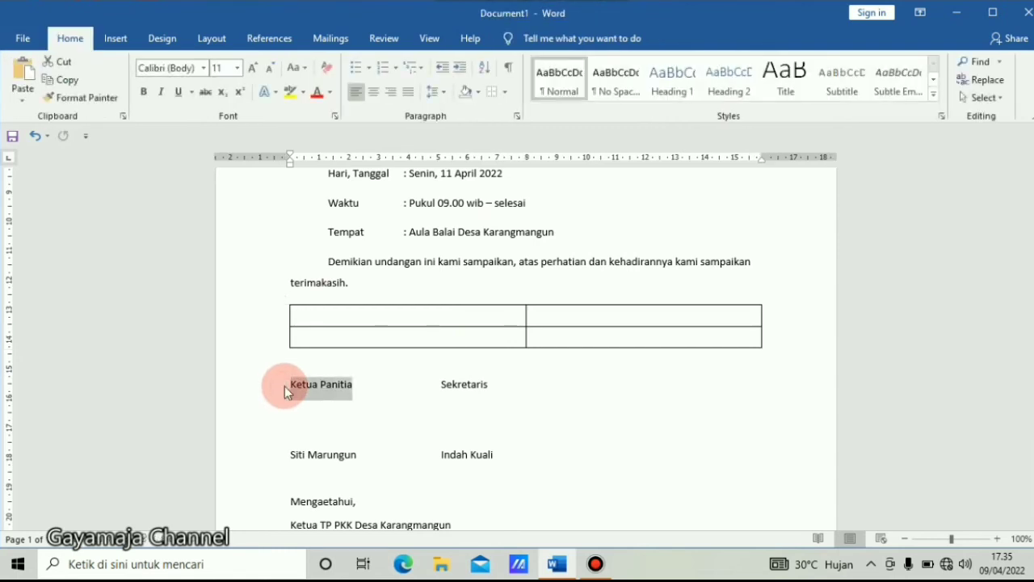
key(ctrl+x)
key(Up)
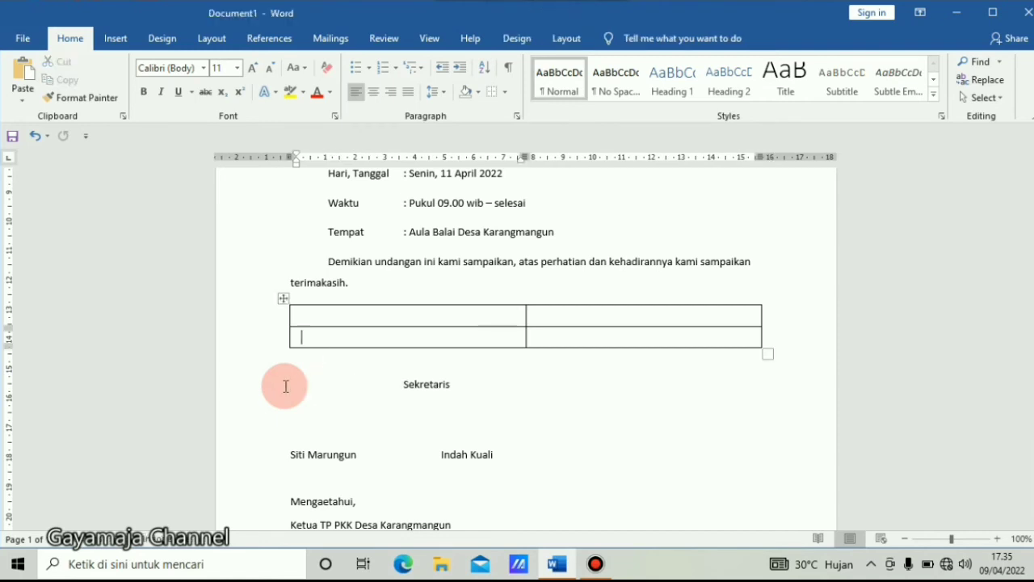
key(Up)
key(ctrl+v)
key(Down)
key(Down)
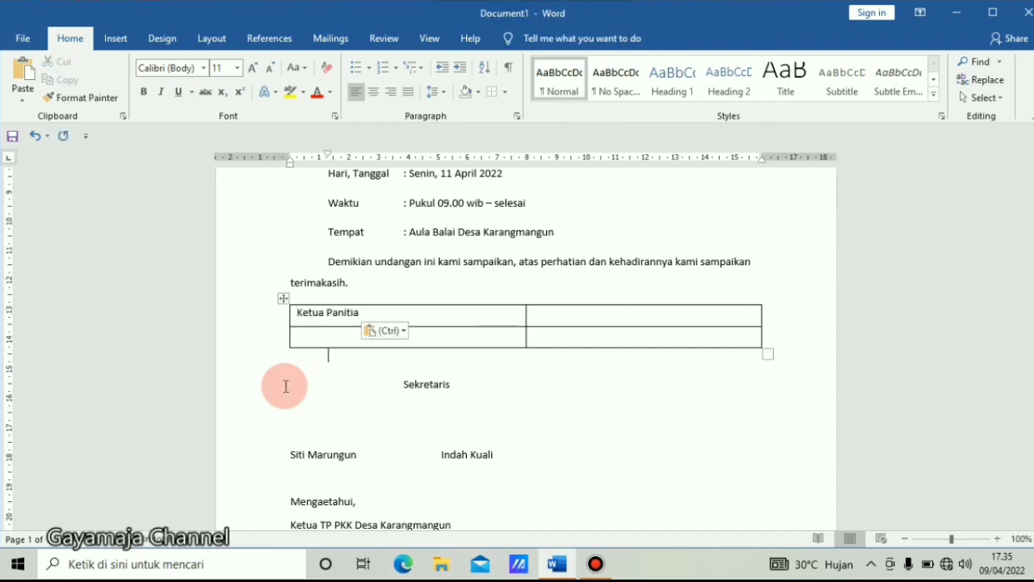
key(Down)
key(Down)
key(Up)
key(Right)
key(Right)
key(shift+Right)
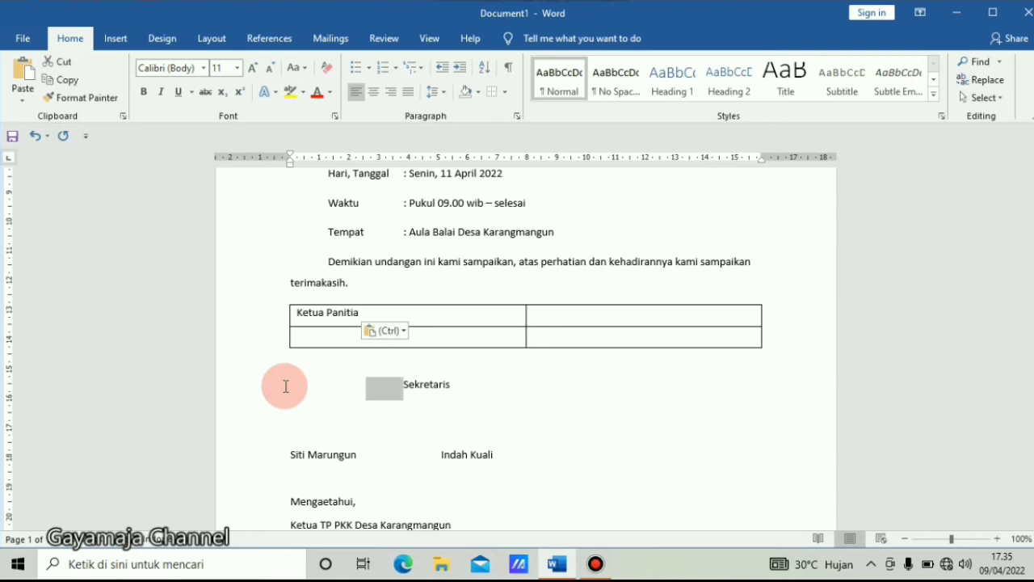
key(shift+End)
key(ctrl+x)
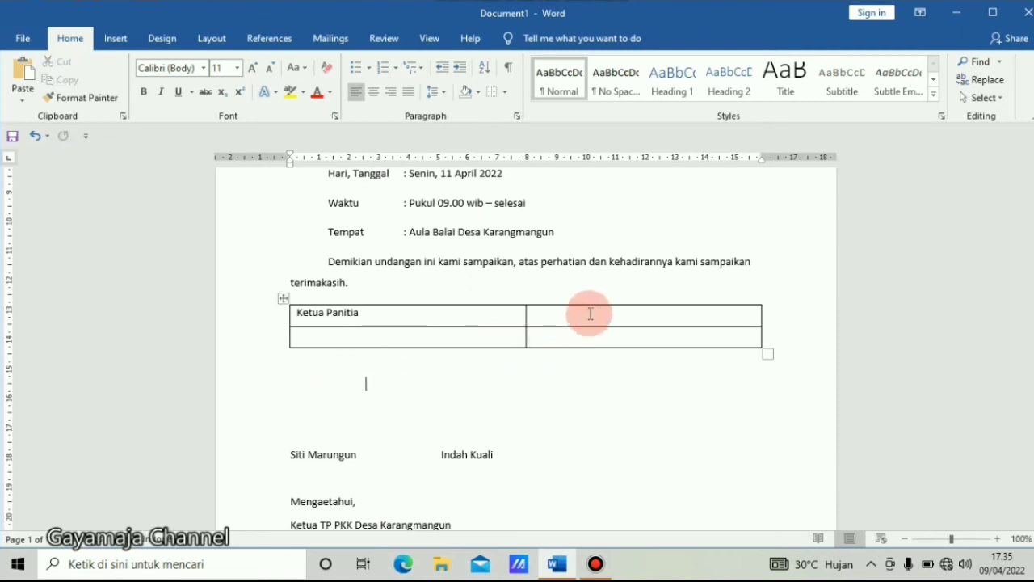
click(588, 314)
key(ctrl+v)
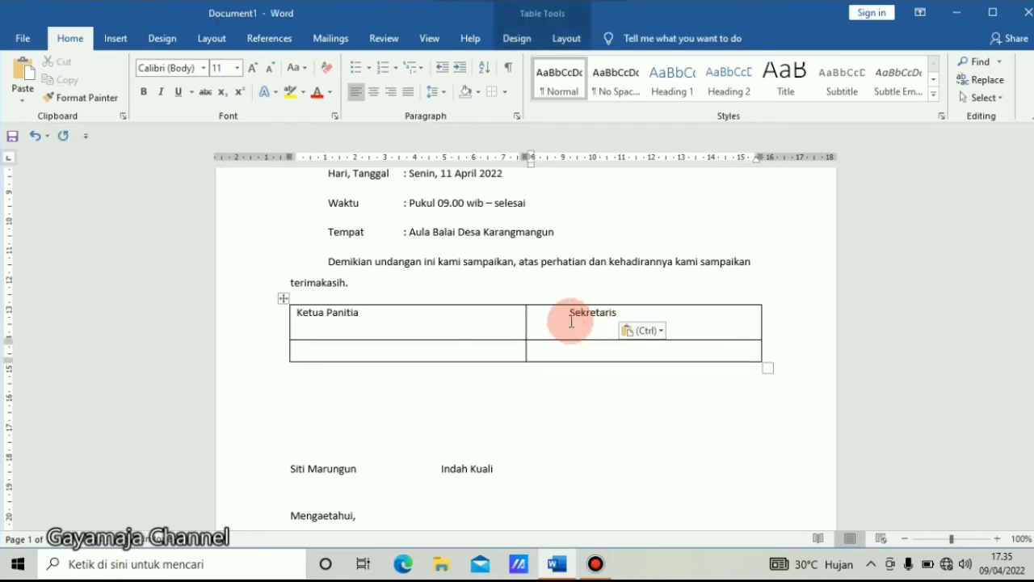
Step: Move each signer's name into the table beneath its title, leaving signing space
click(289, 467)
key(shift+Right)
key(shift+Right)
key(shift+Right)
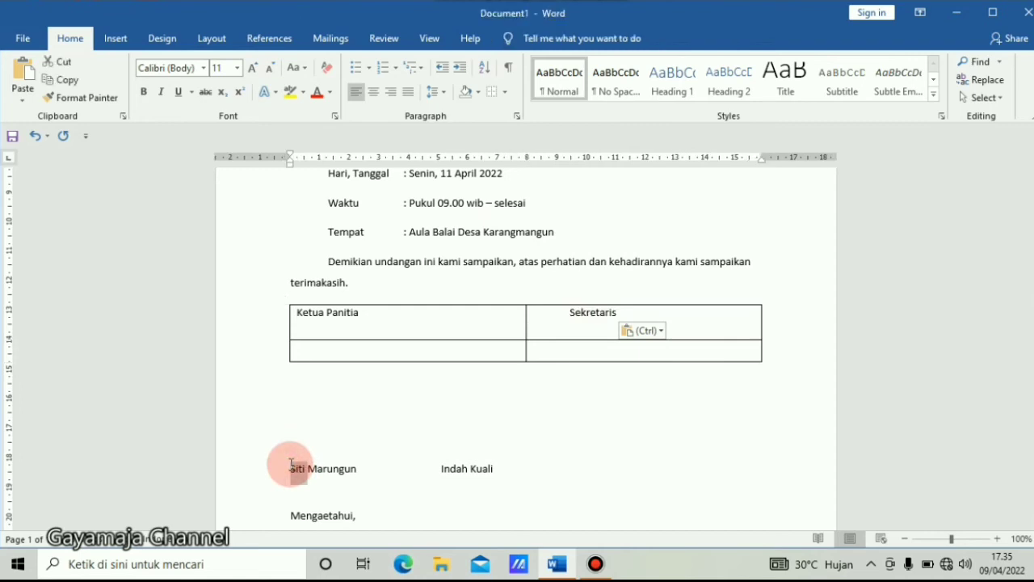
key(shift+Right)
key(shift+Right)
key(shift+Right)
key(ctrl+x)
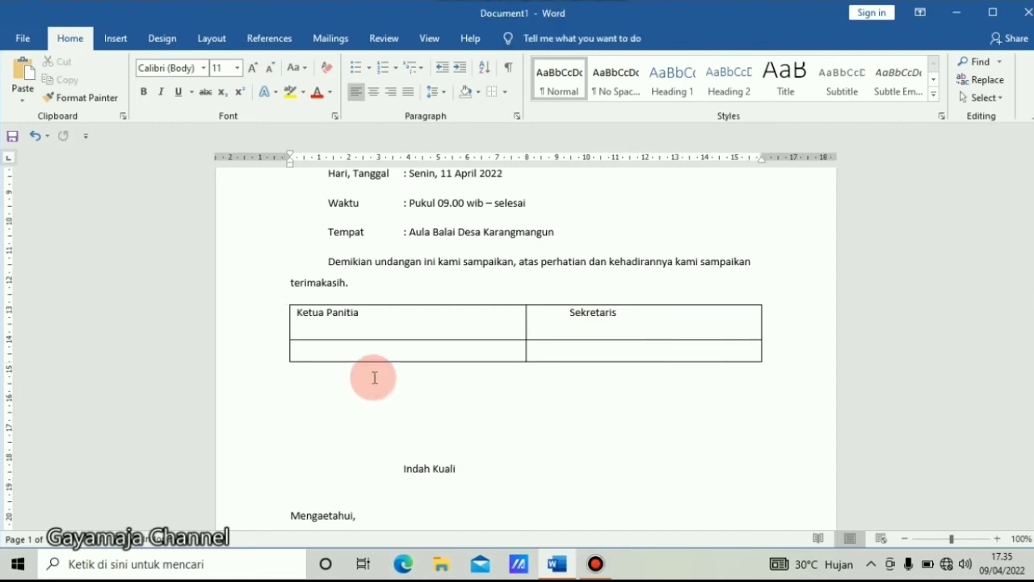
click(392, 331)
key(Return)
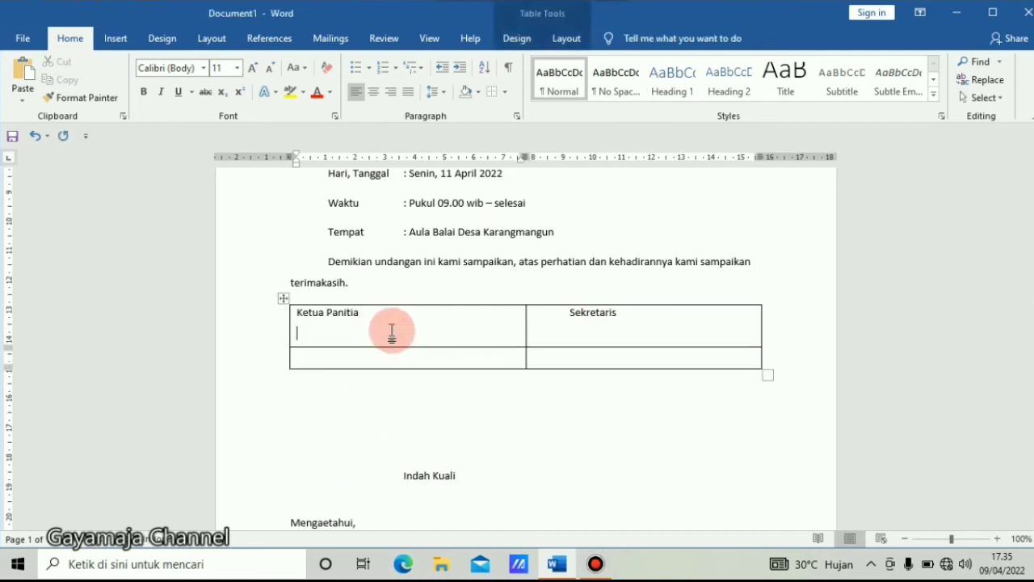
key(Return)
key(ctrl+v)
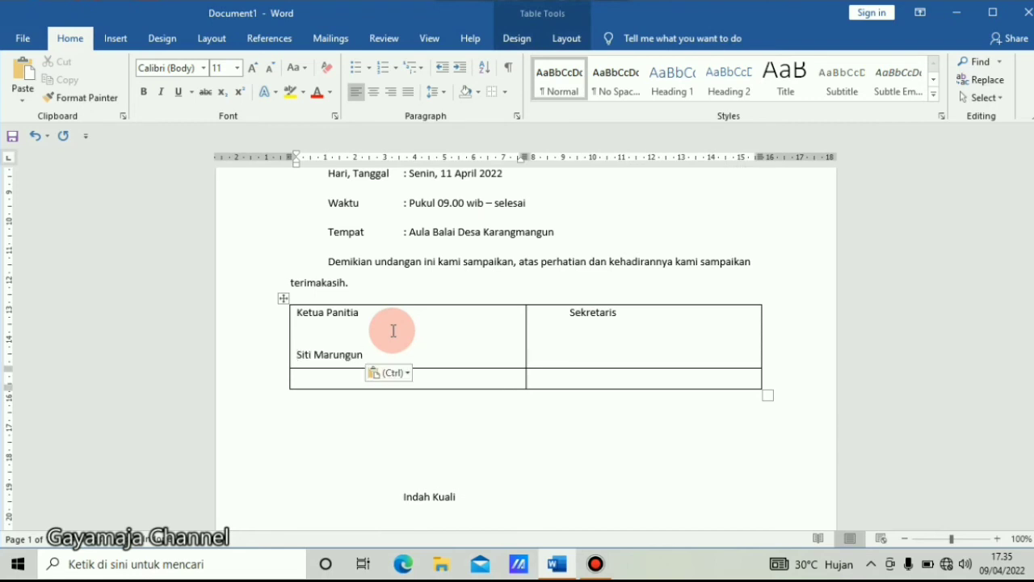
click(393, 499)
key(shift+End)
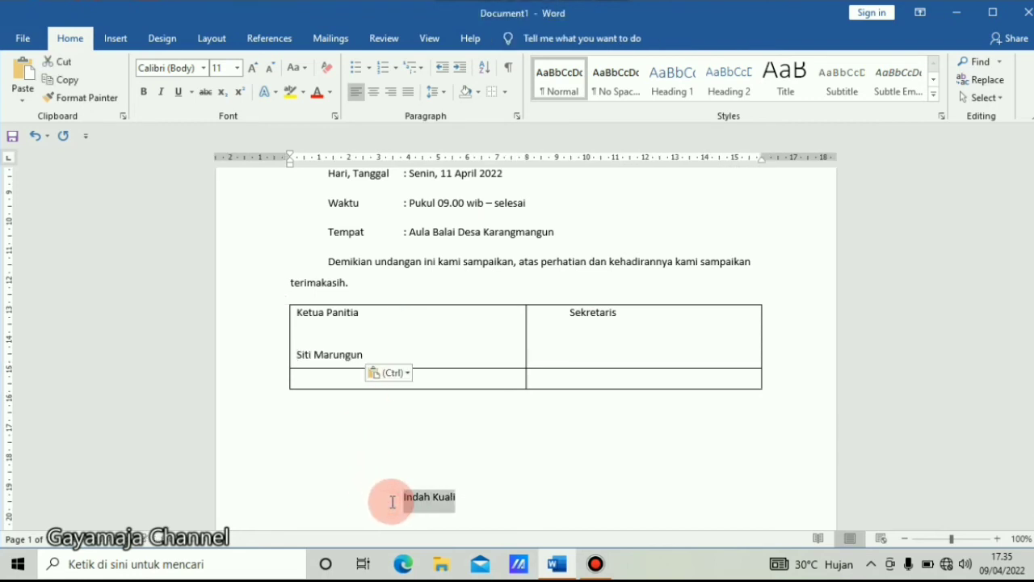
key(ctrl+x)
click(623, 348)
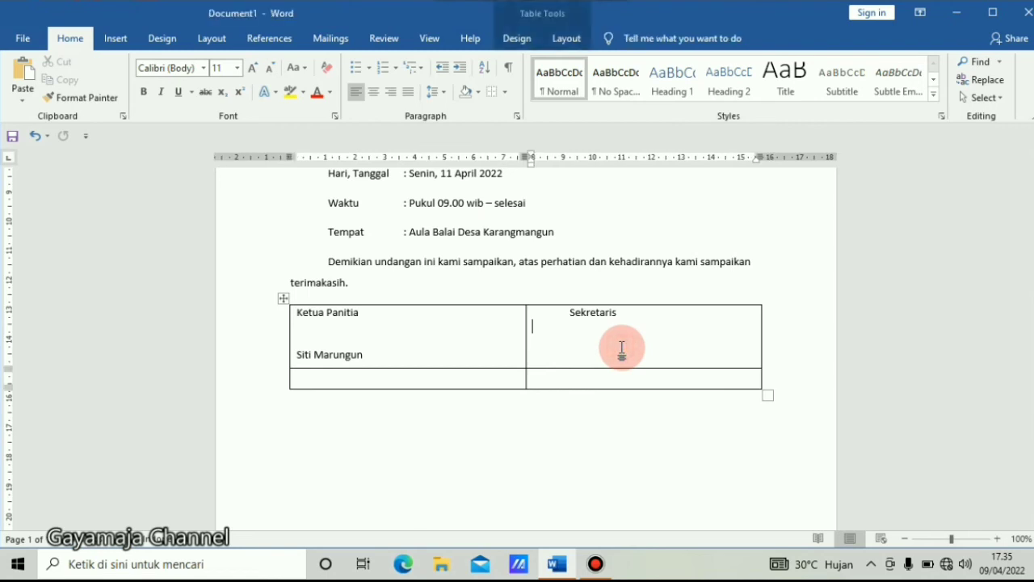
key(Return)
key(ctrl+v)
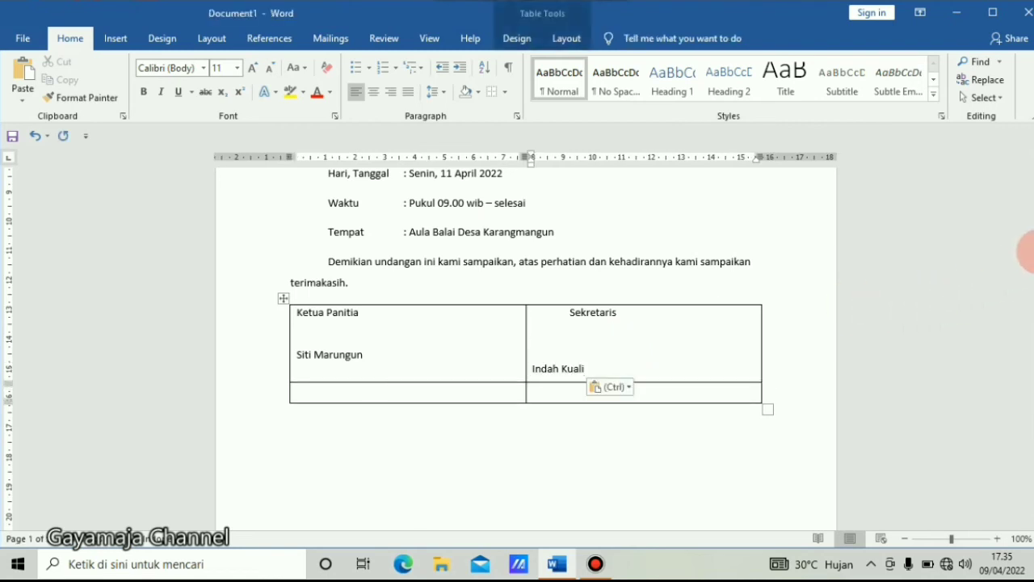
Step: Move the Mengaetahui TP PKK block into the table's lower-left cell
drag(1028, 254, 1030, 295)
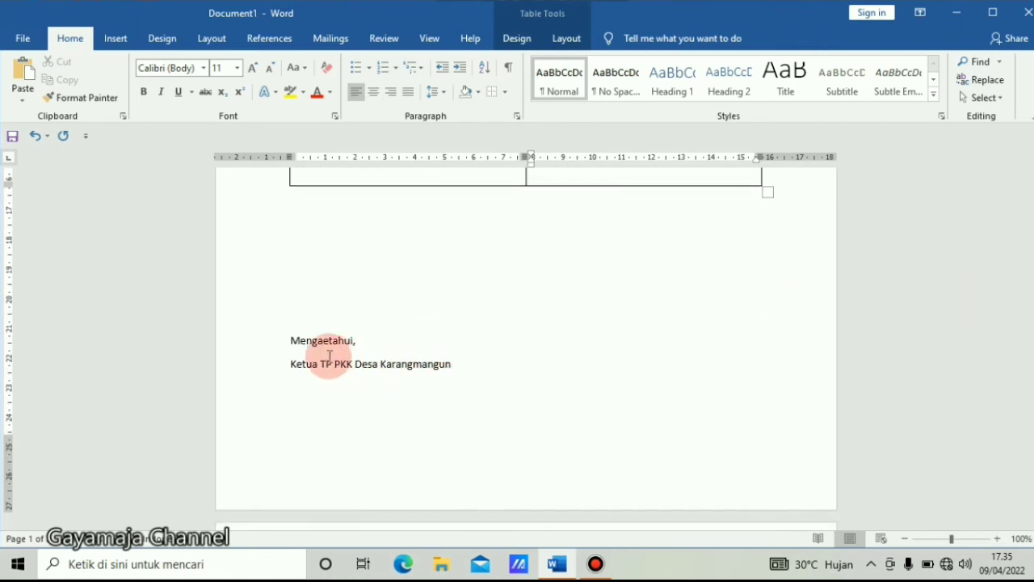
click(292, 346)
key(shift+Down)
key(shift+Down)
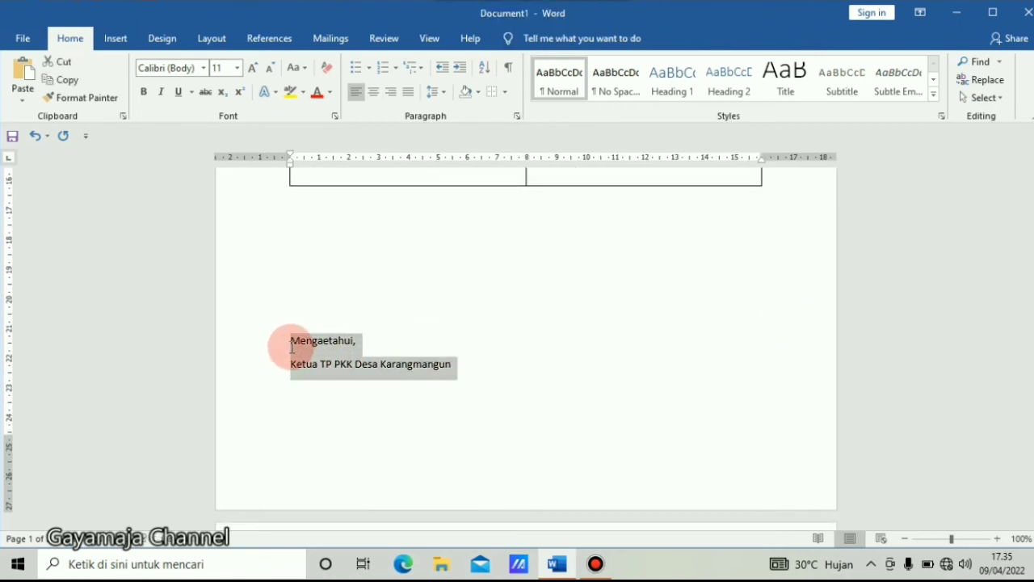
key(shift+Down)
key(shift+Down)
key(shift+Down)
key(shift+Down)
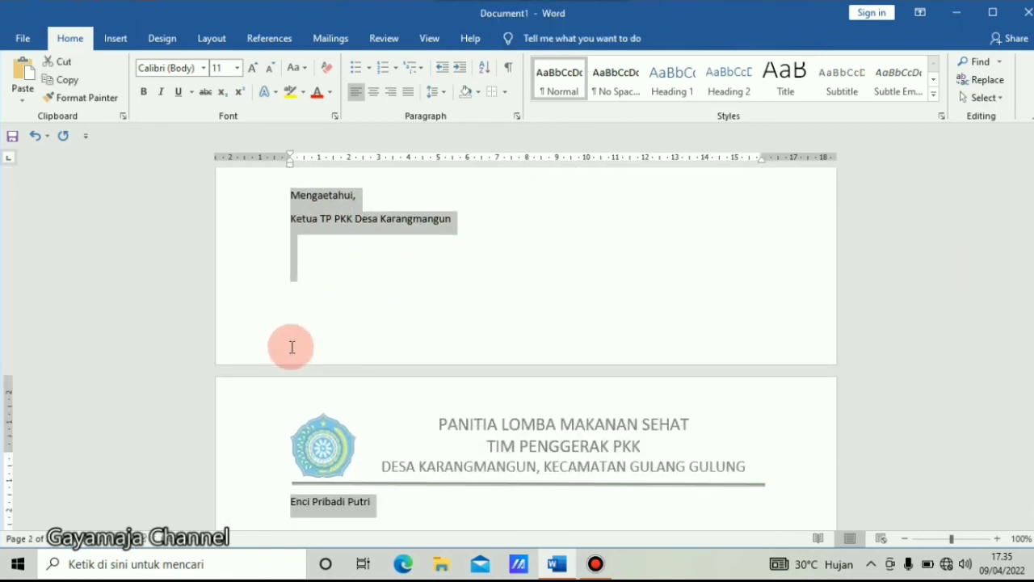
key(BackSpace)
key(BackSpace)
key(BackSpace)
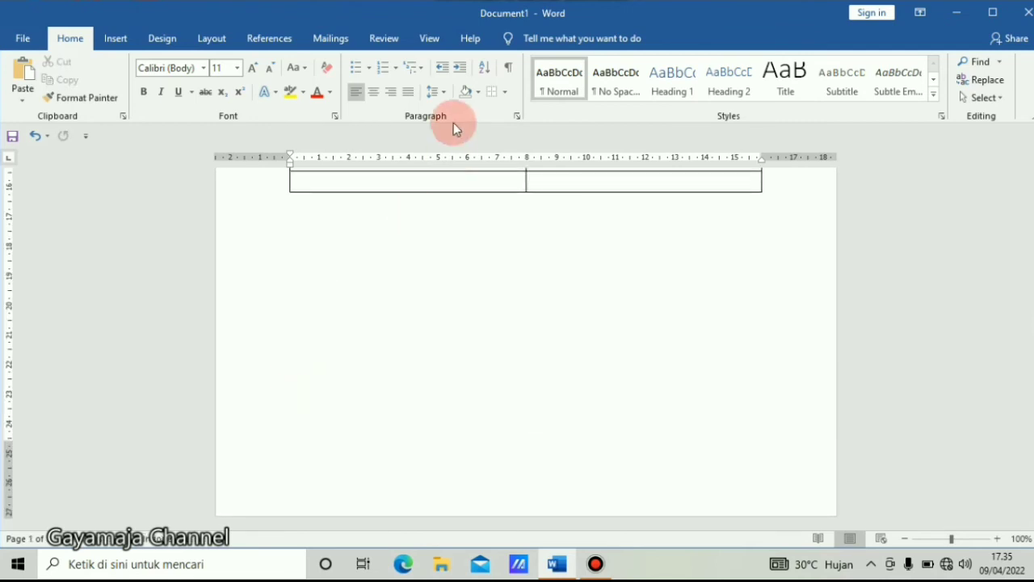
click(403, 178)
key(ctrl+v)
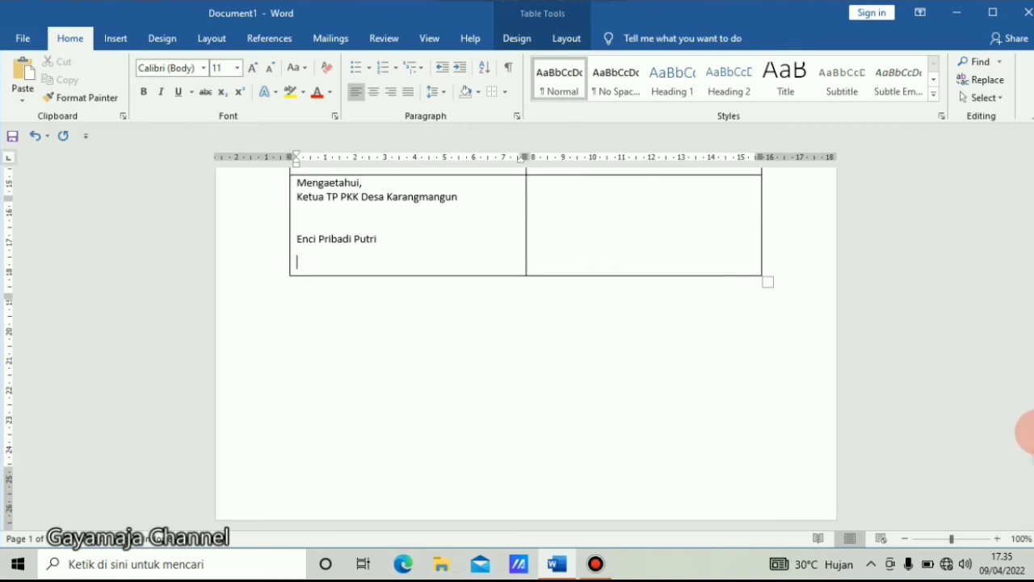
scroll(1030, 459, up, 3)
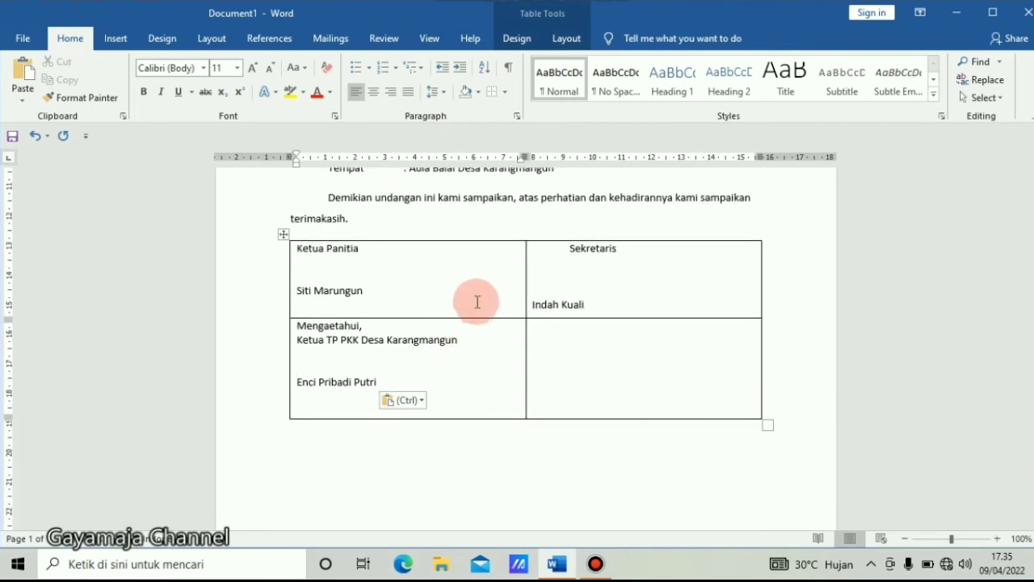
Step: Remove extra blank lines above both signers' names in the top row
click(356, 279)
key(Return)
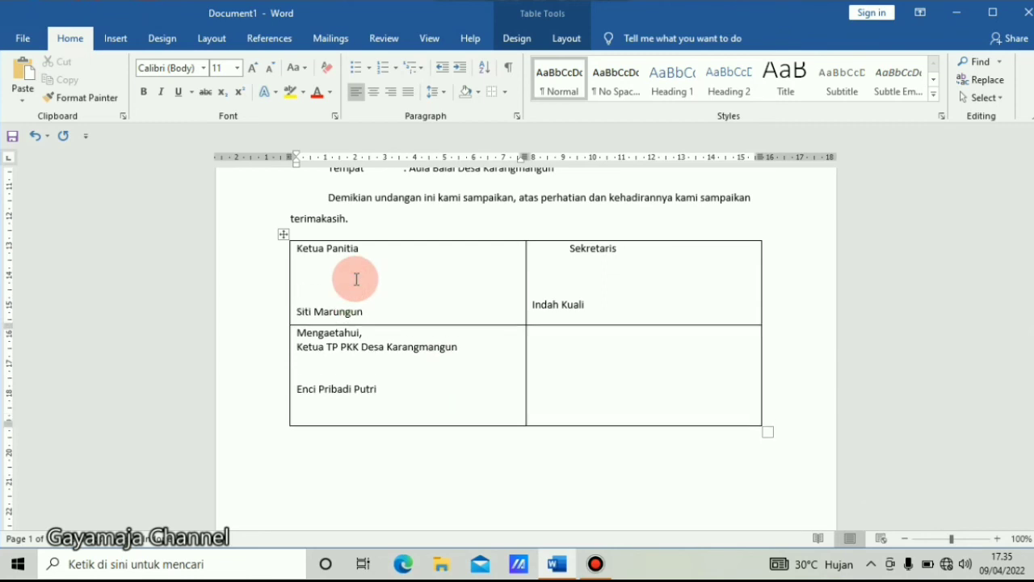
key(BackSpace)
key(BackSpace)
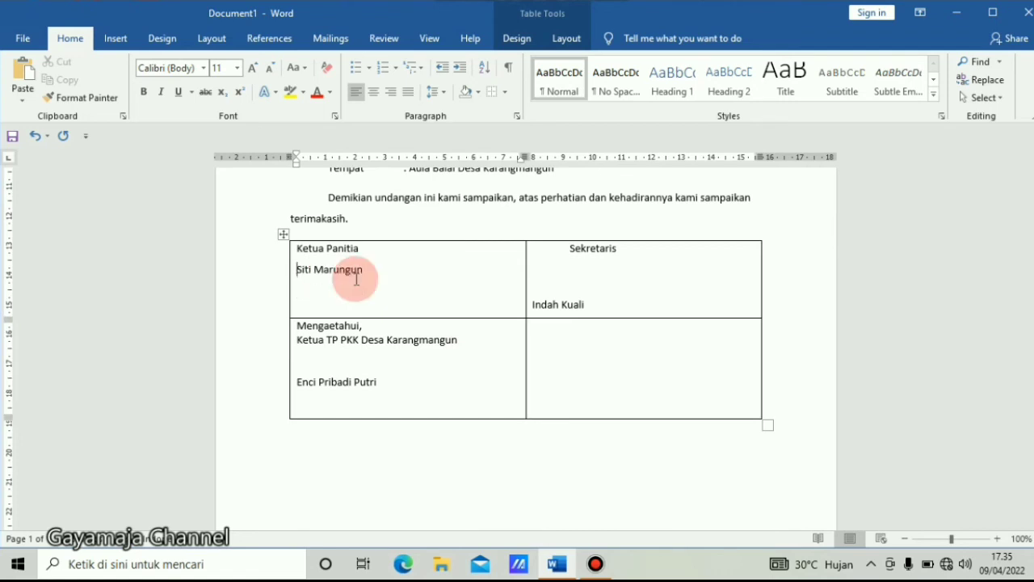
click(534, 304)
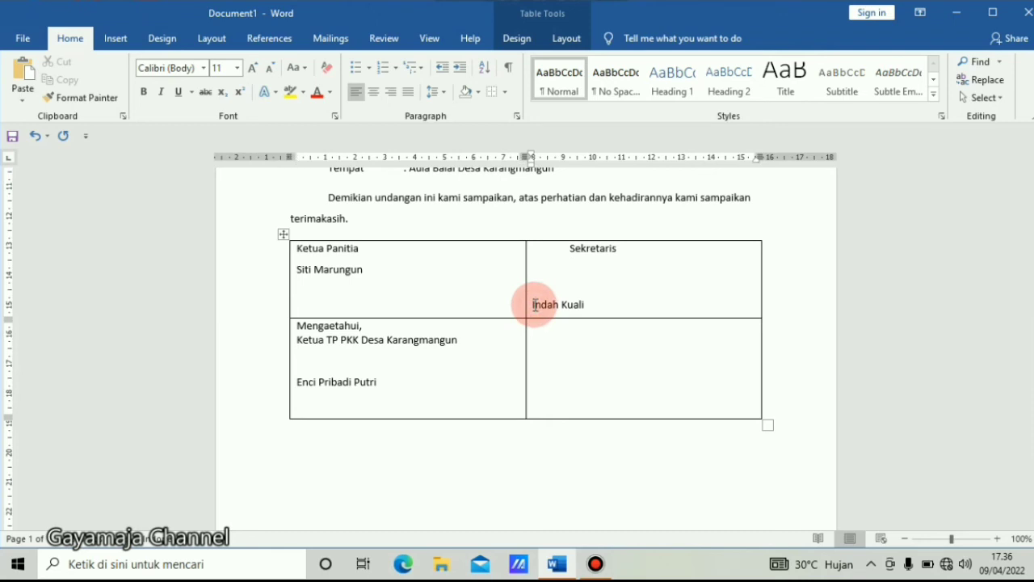
key(BackSpace)
key(BackSpace)
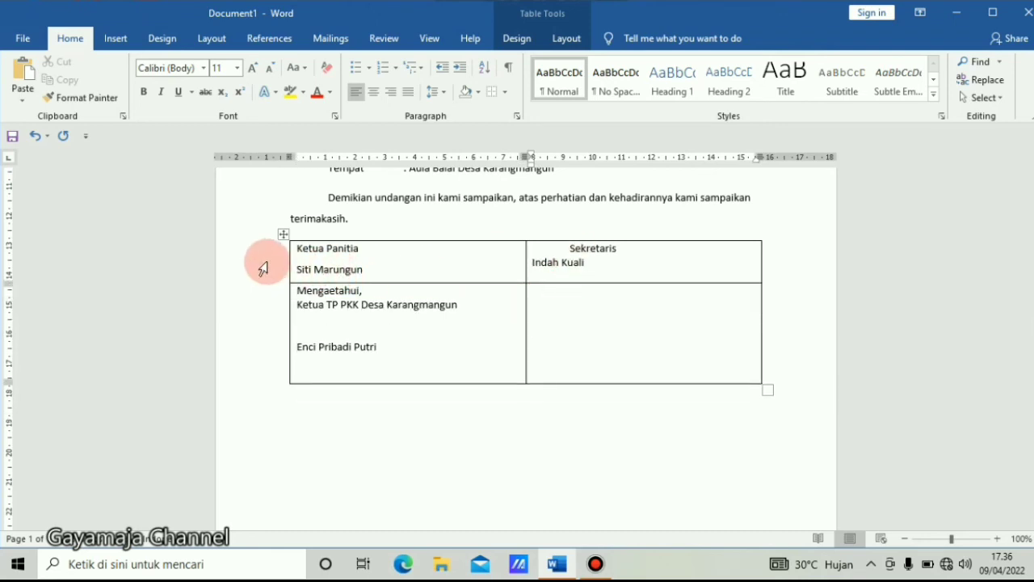
Step: Reset the paragraph spacing of the whole signature table with Ctrl+Q
drag(264, 266, 299, 339)
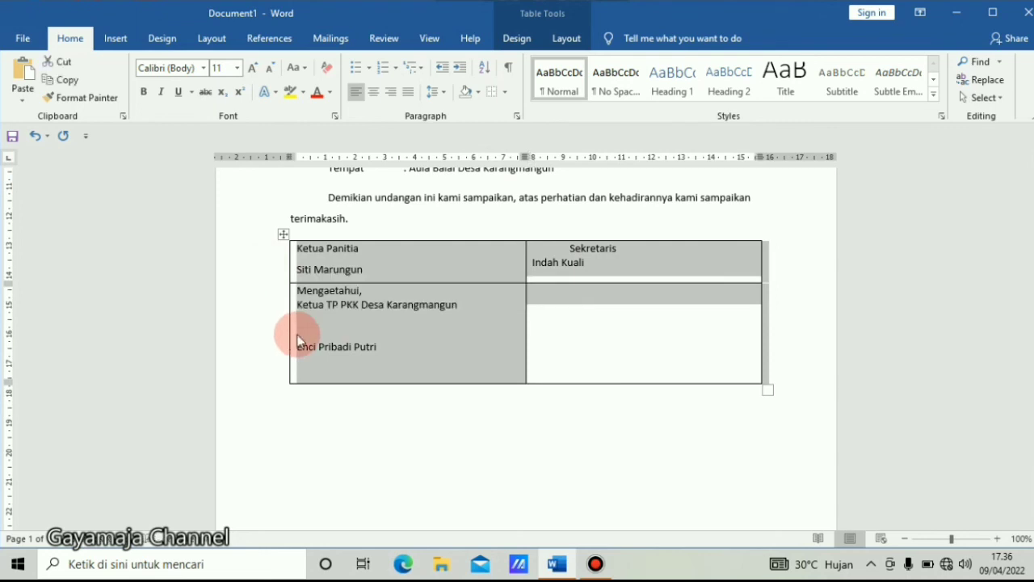
key(ctrl+q)
click(545, 346)
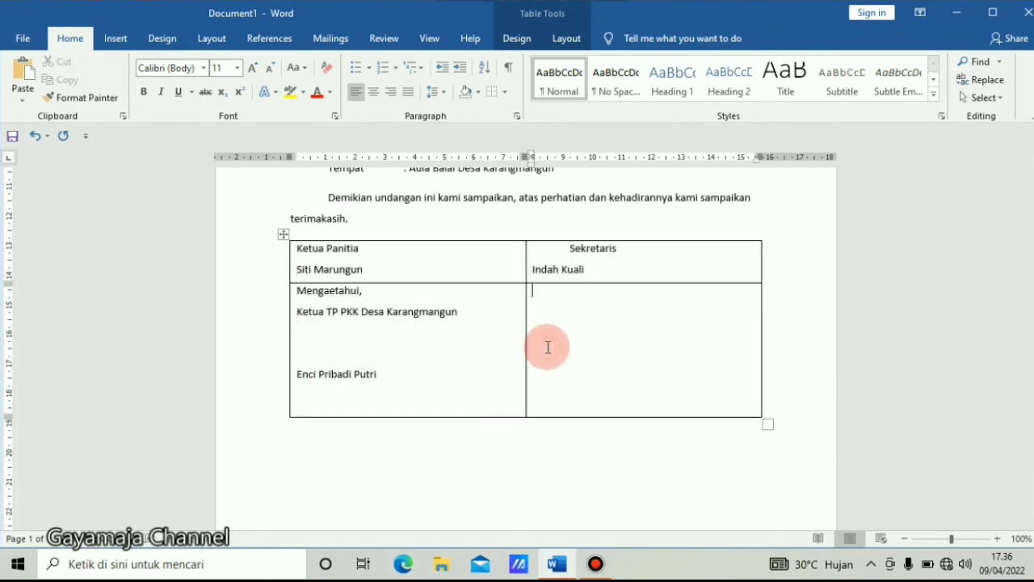
drag(266, 266, 297, 356)
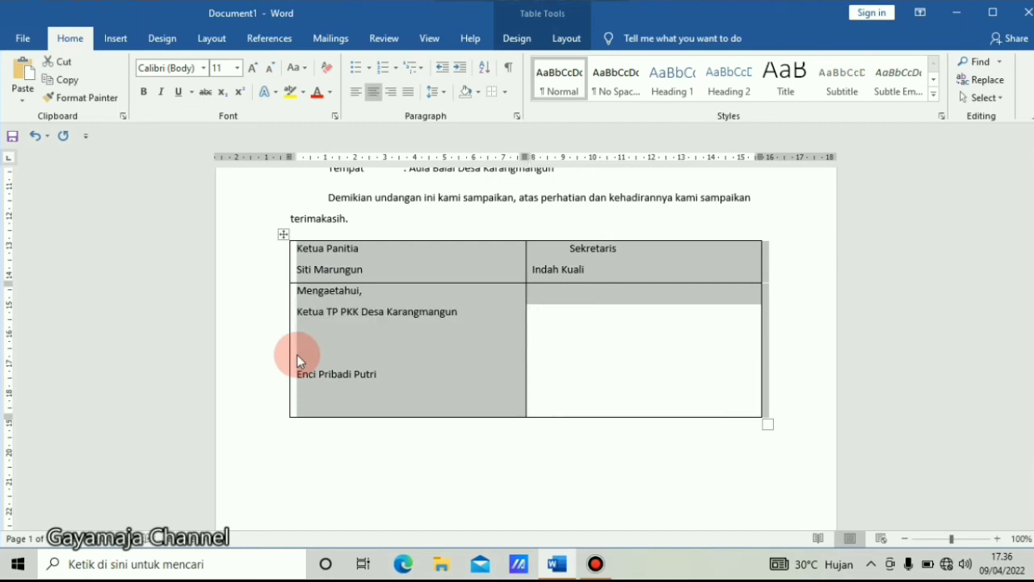
click(465, 314)
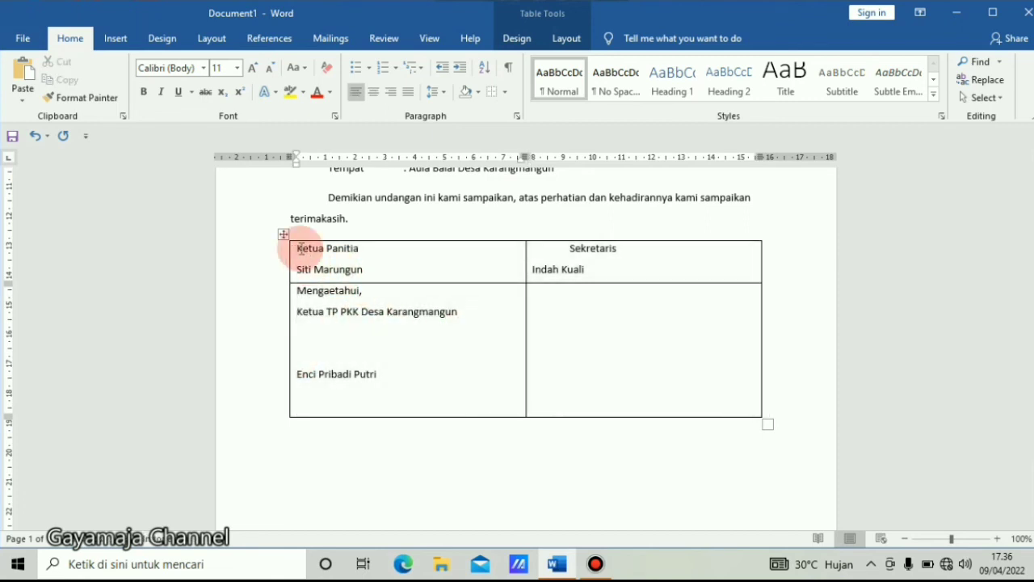
Step: Centre-align the text in the signature table cells
key(shift+Down)
key(shift+Down)
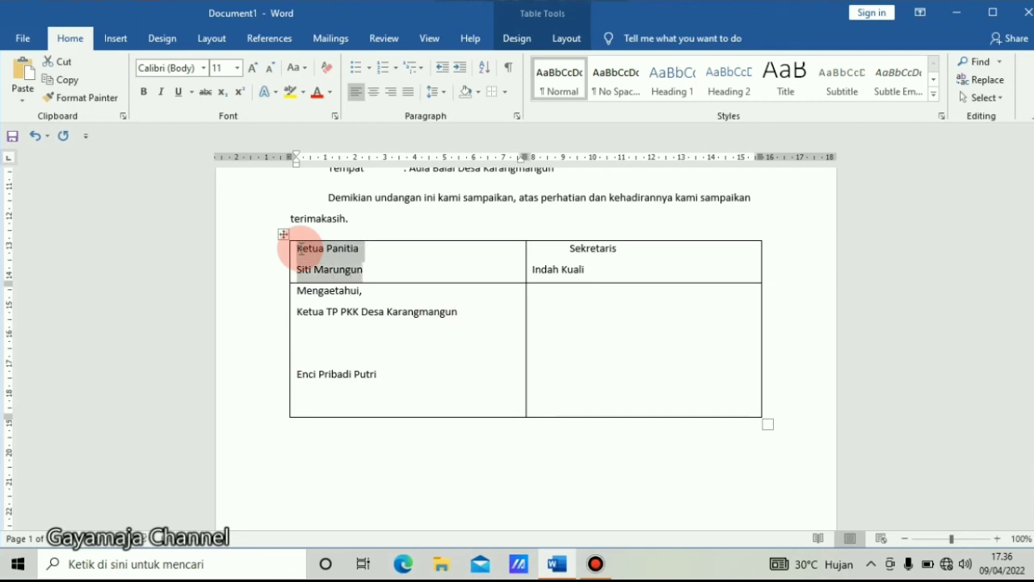
key(shift+Right)
key(shift+Right)
key(shift+Down)
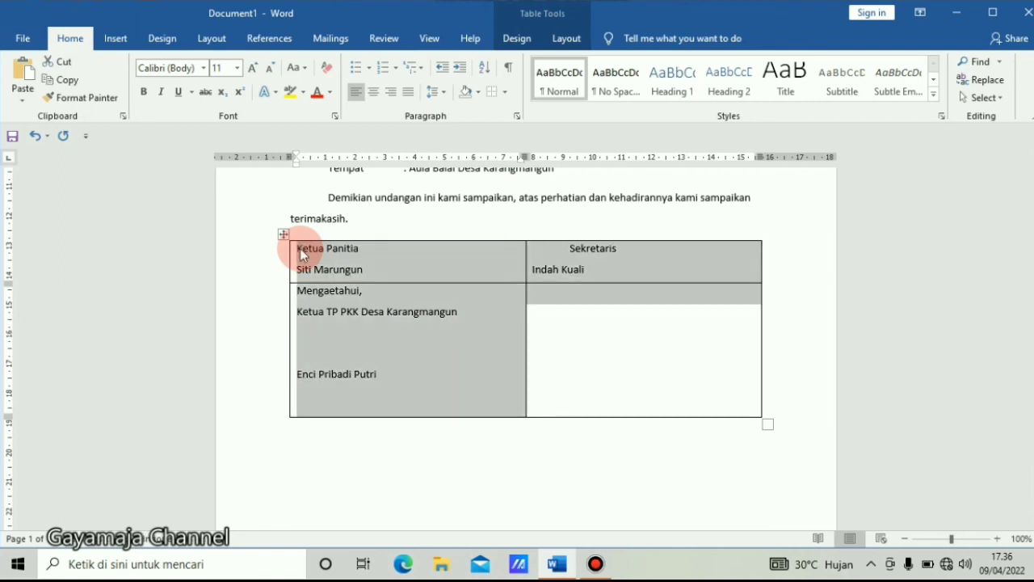
key(ctrl+e)
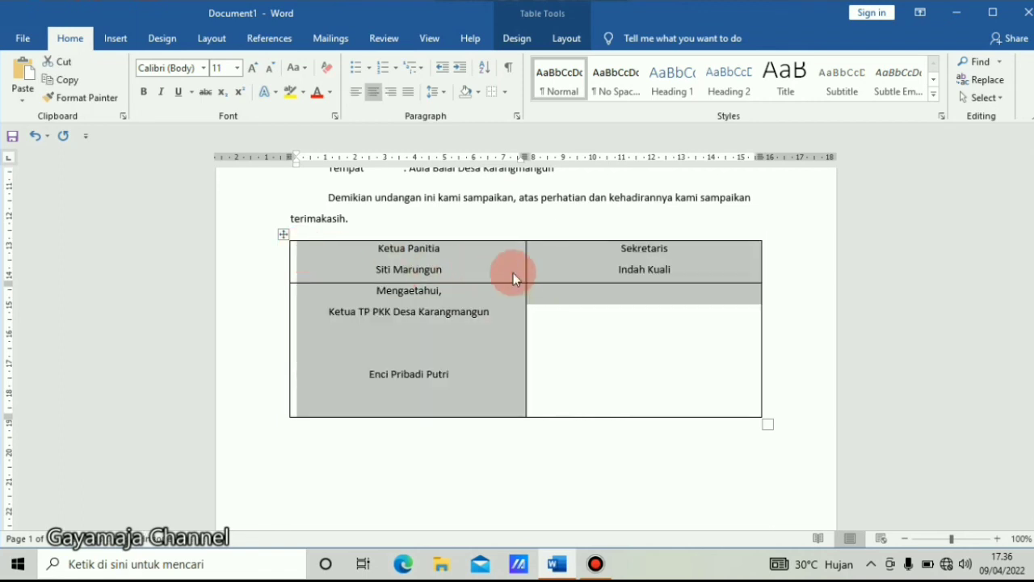
Step: Add blank lines under Ketua Panitia and Sekretaris and remove the empty line after the bottom name
click(485, 262)
key(Return)
key(Return)
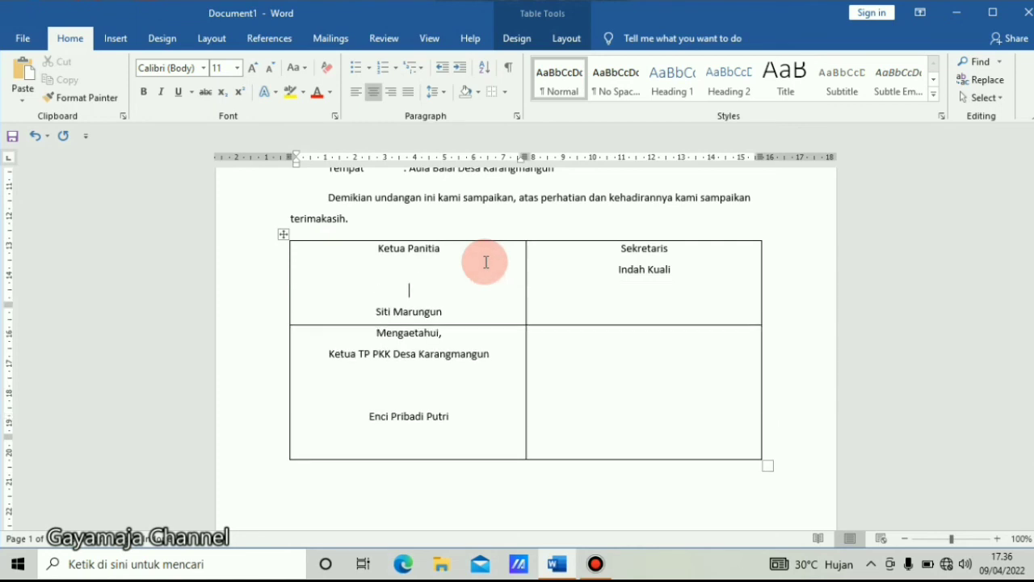
click(689, 256)
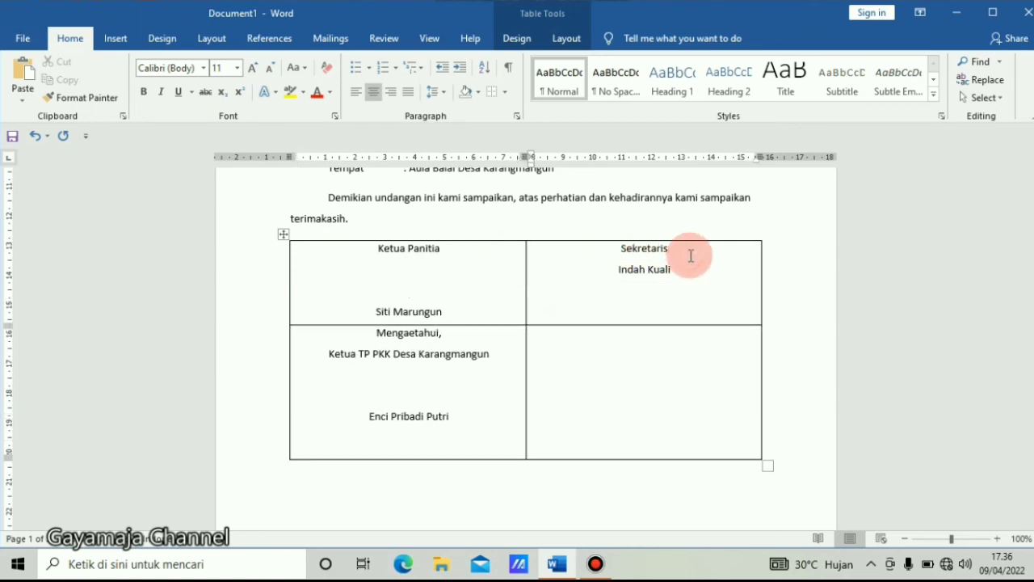
key(Return)
key(Return)
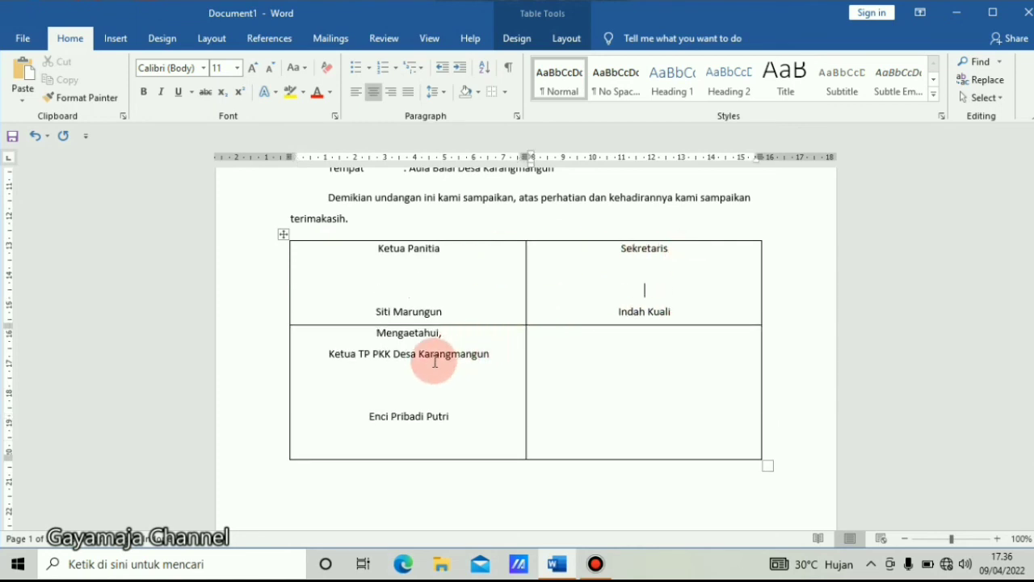
click(424, 434)
click(481, 424)
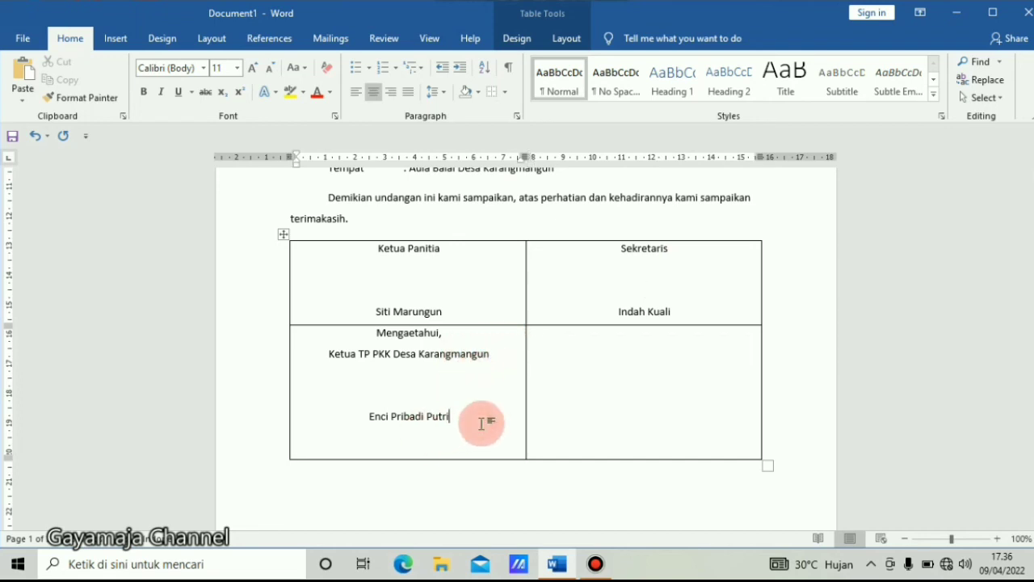
key(Delete)
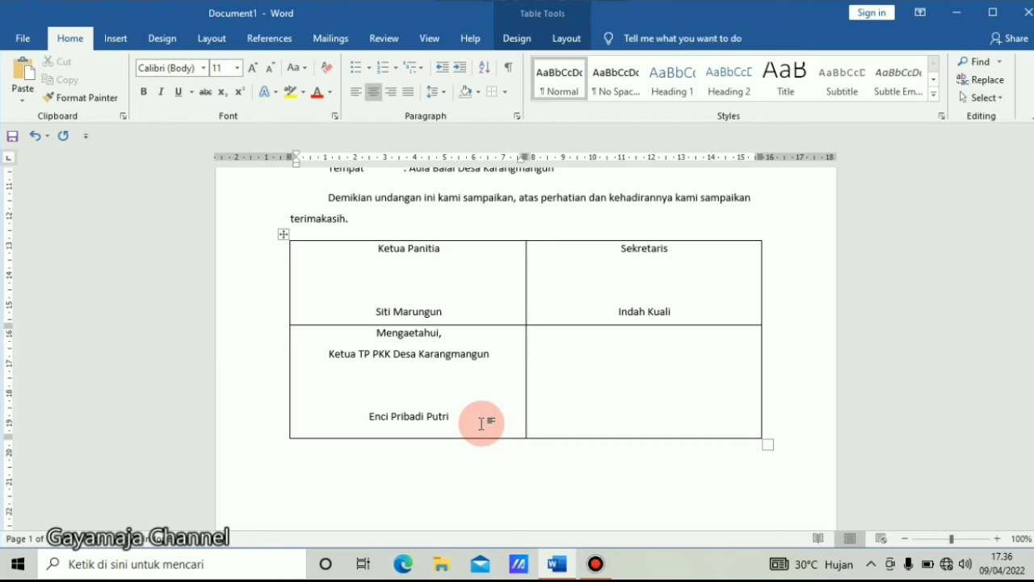
Step: Add a blank line above 'Mengaetahui,' and correct it to 'Mengetahui,'
click(370, 335)
key(Return)
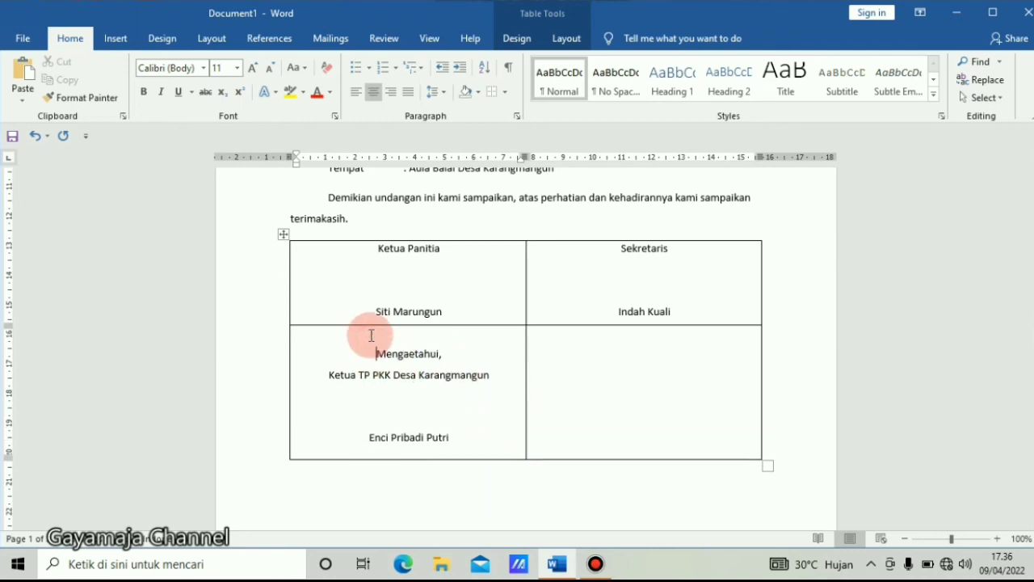
key(BackSpace)
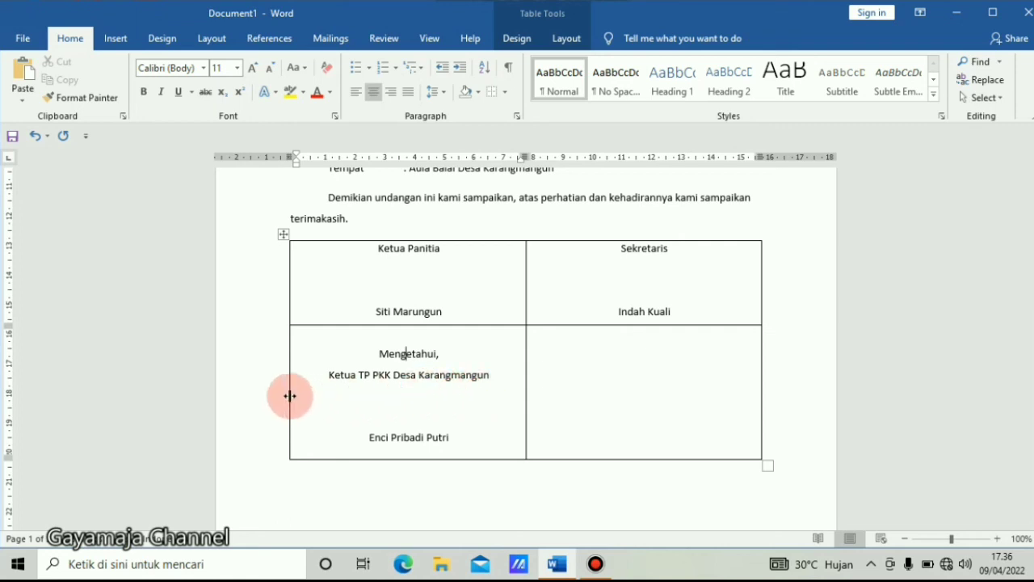
Step: Merge the two bottom-row cells so the Mengetahui block spans the table
drag(304, 395, 584, 419)
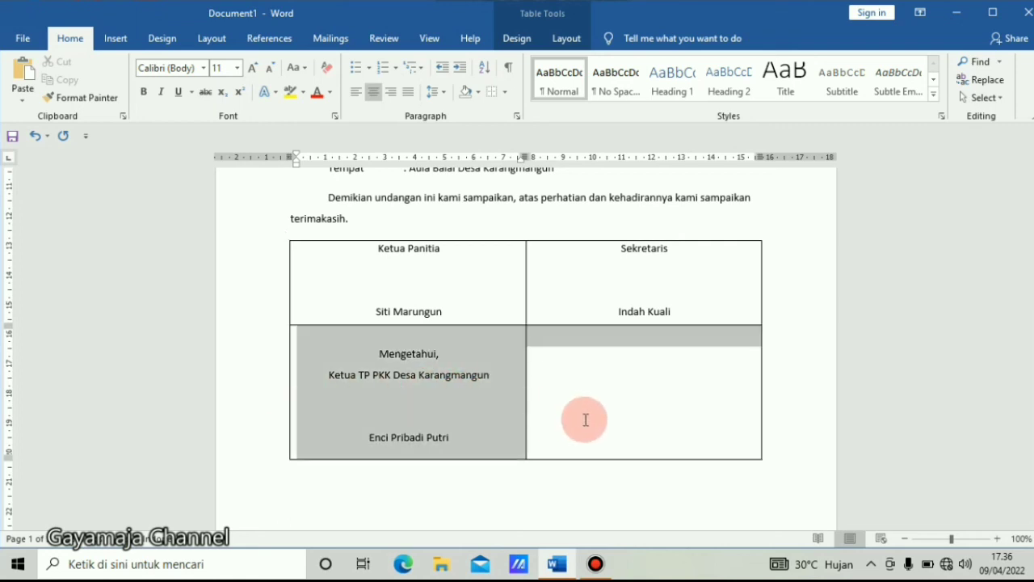
click(508, 373)
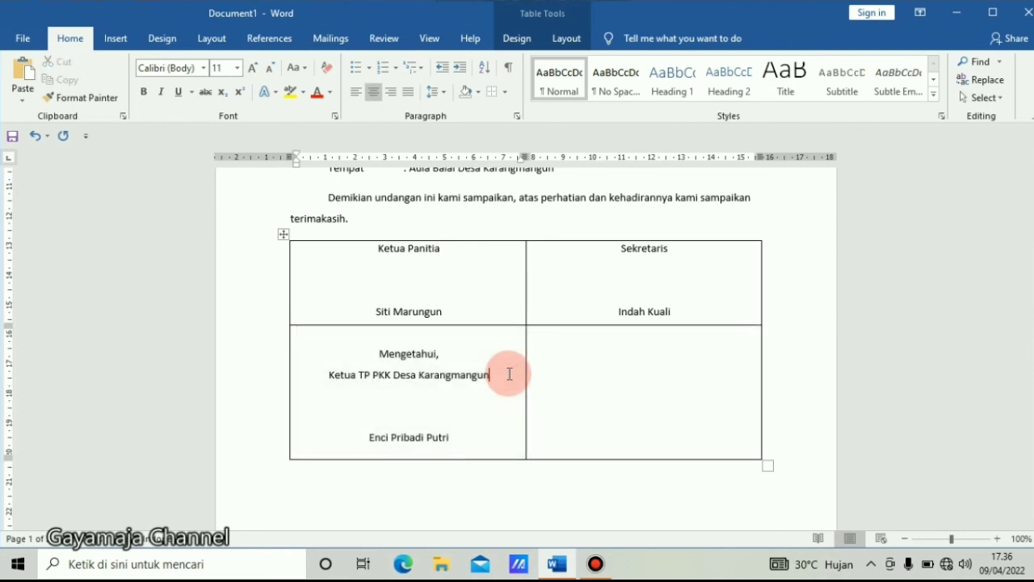
click(281, 370)
right_click(343, 380)
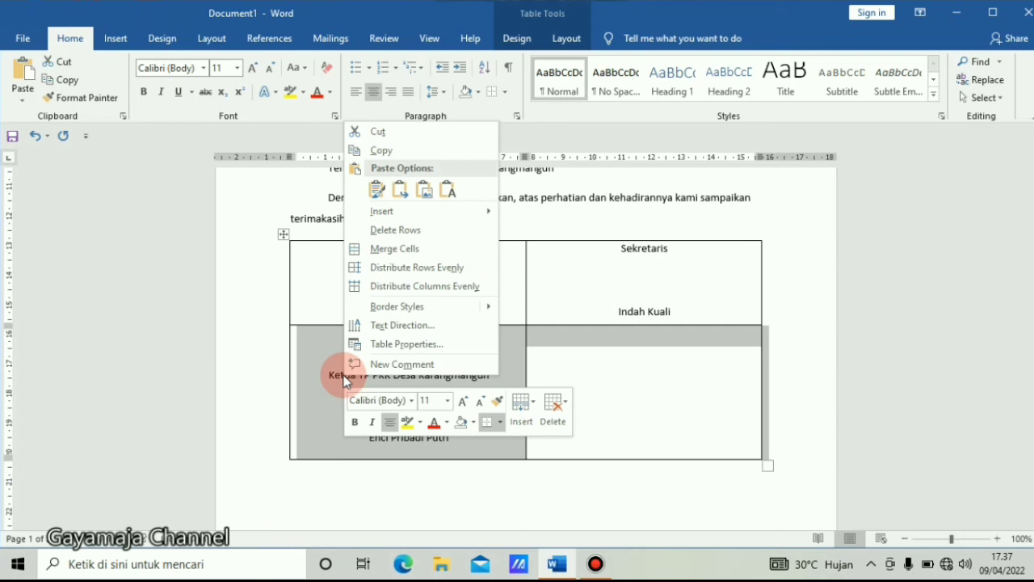
click(420, 250)
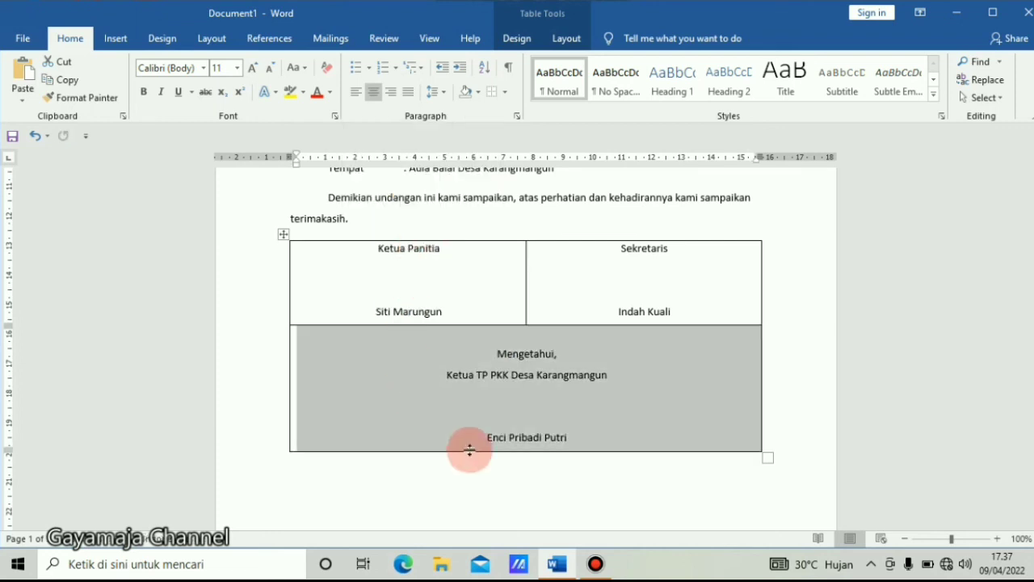
click(546, 467)
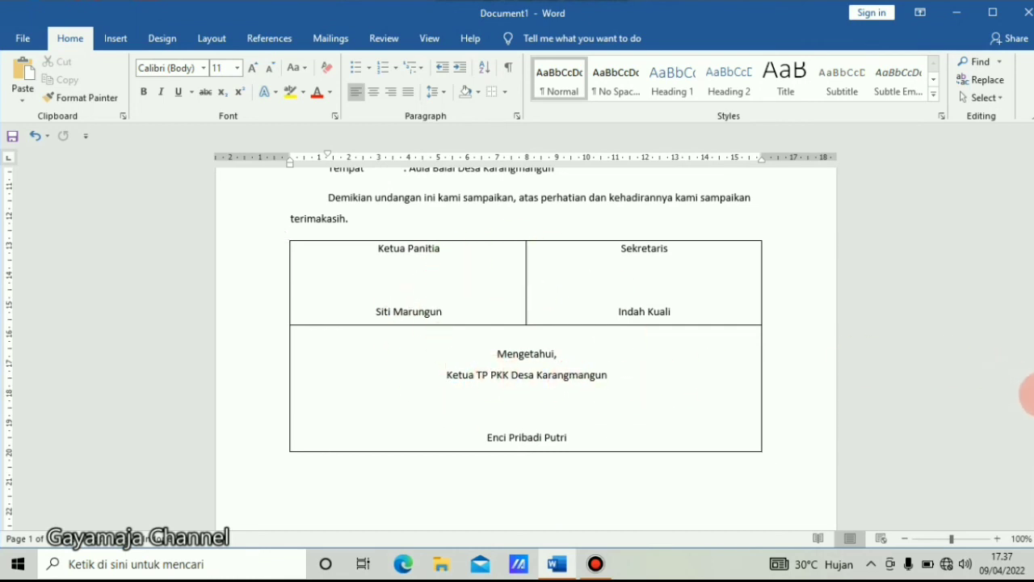
Step: Apply No Border to the whole signature table so the signer titles and names show without lines
scroll(1028, 388, up, 10)
scroll(1028, 371, down, 8)
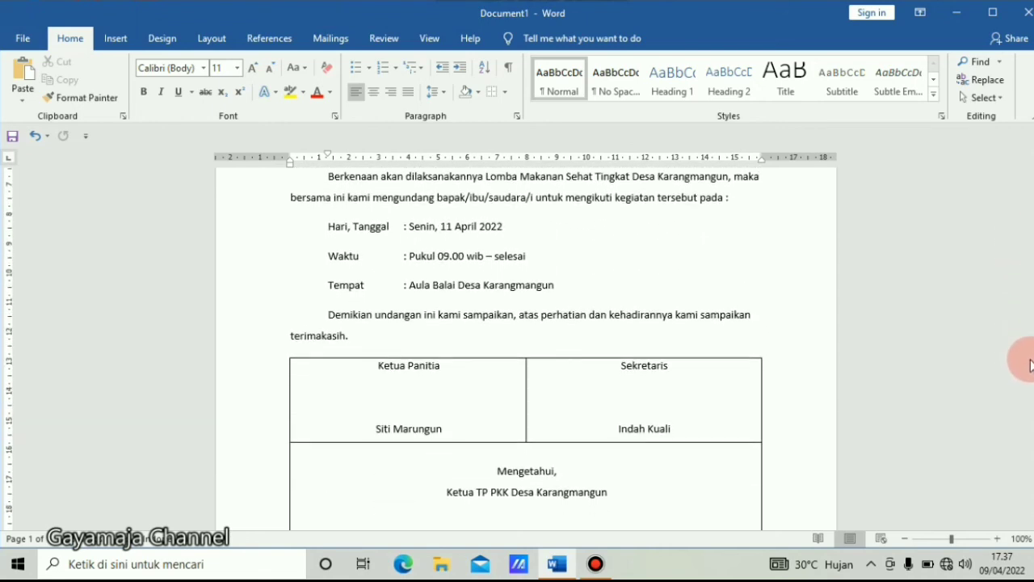
scroll(1029, 364, down, 2)
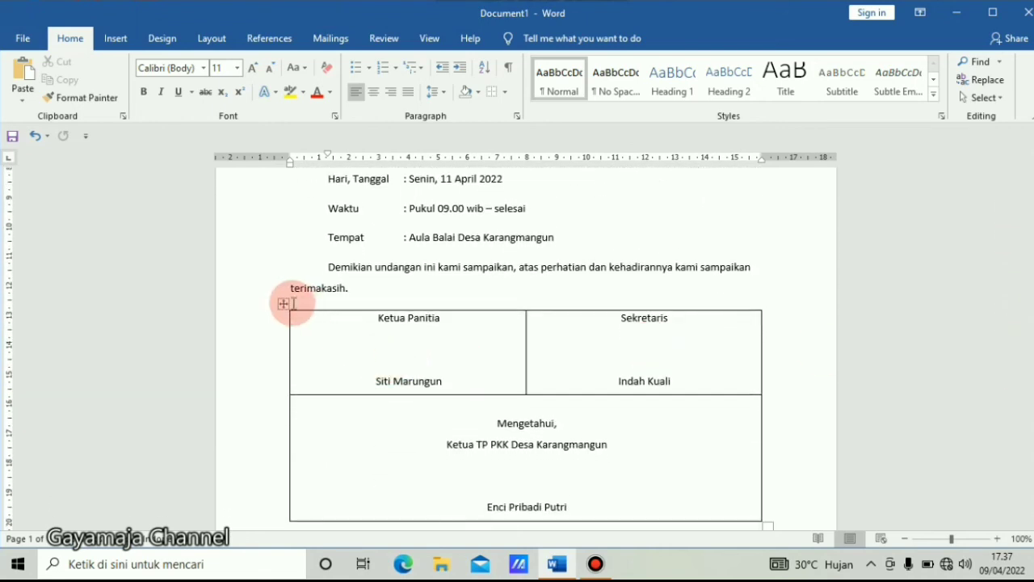
click(283, 304)
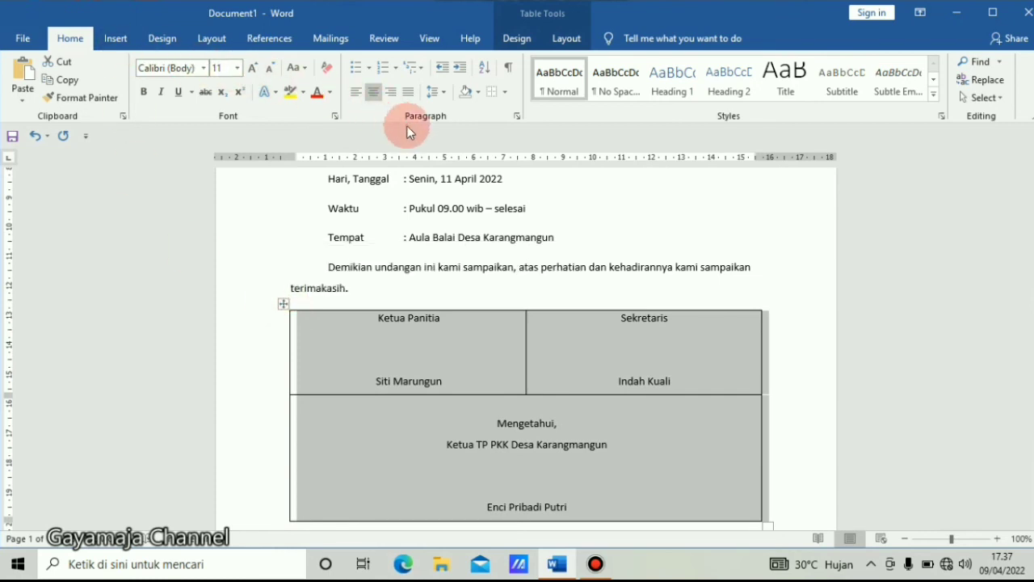
click(508, 97)
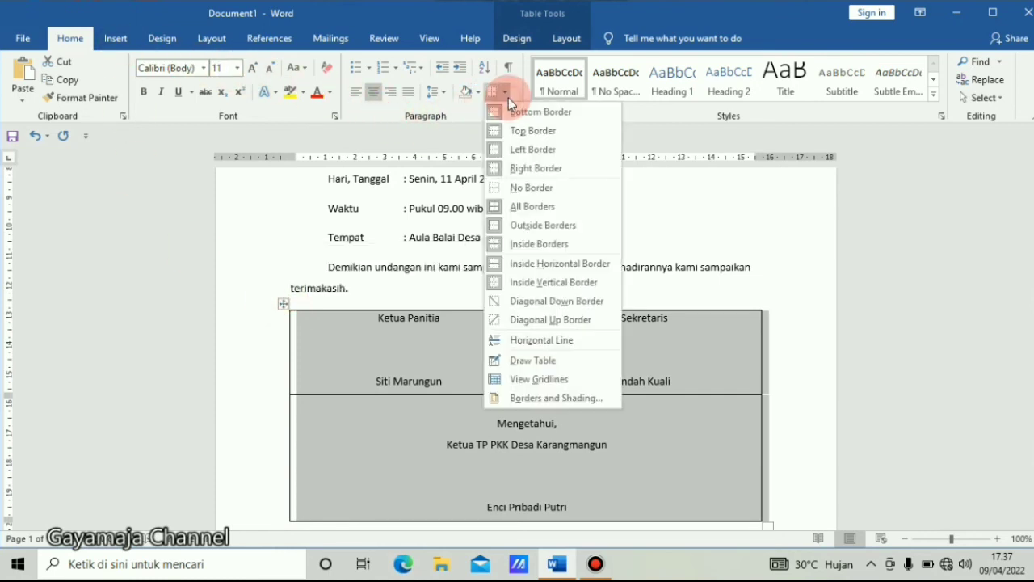
click(516, 187)
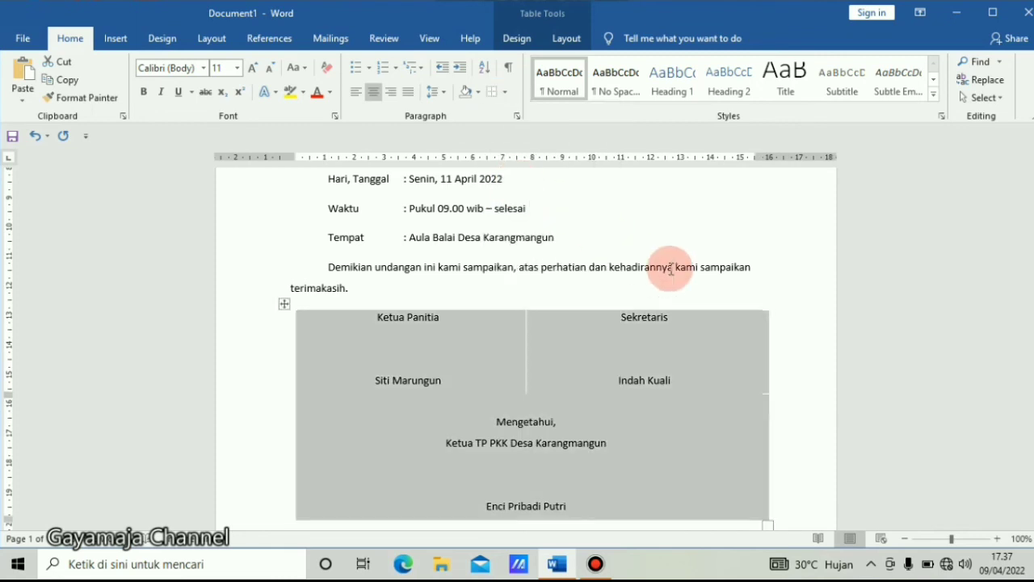
click(774, 286)
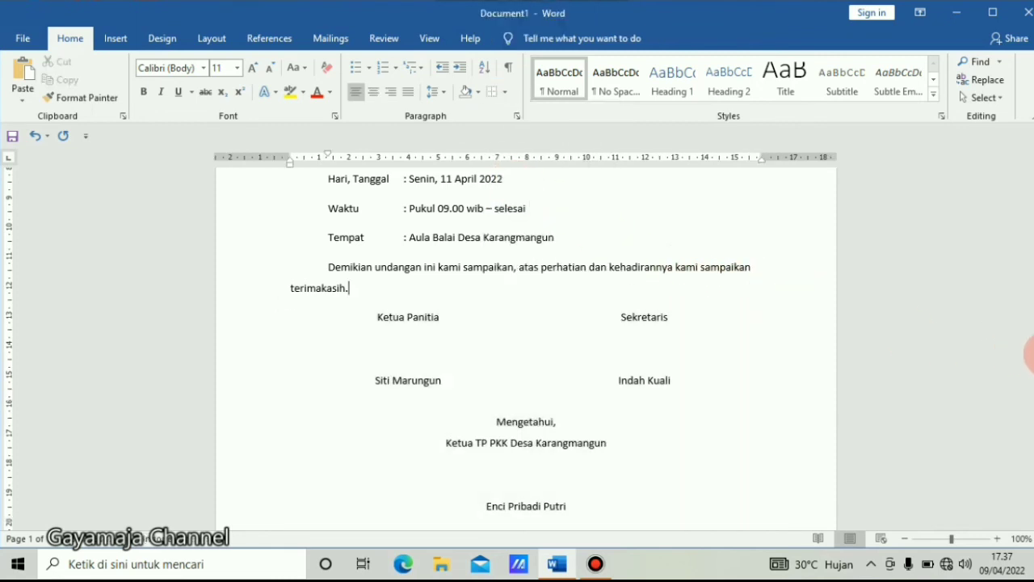
scroll(1024, 323, down, 3)
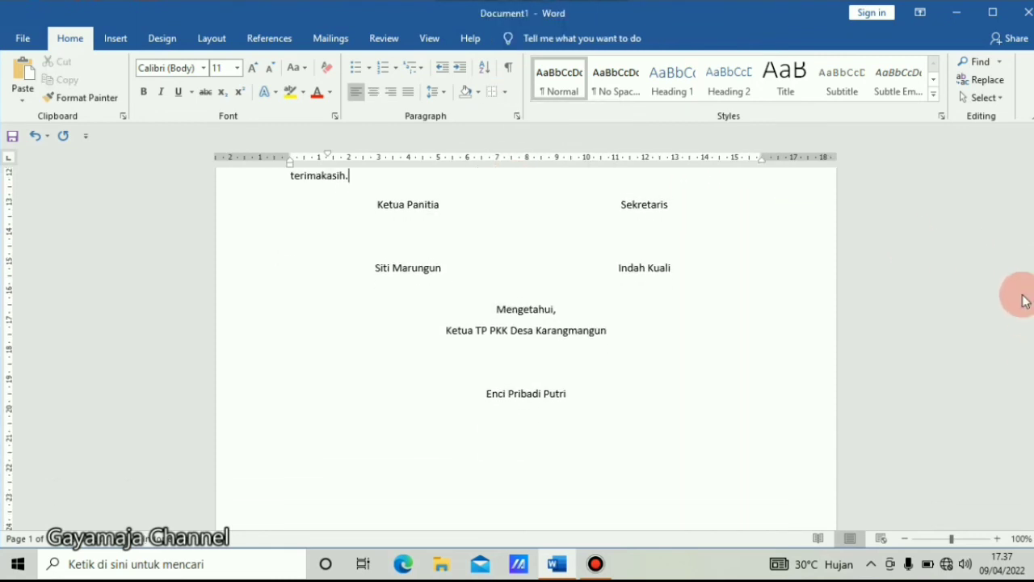
scroll(1022, 282, up, 7)
scroll(1016, 243, up, 3)
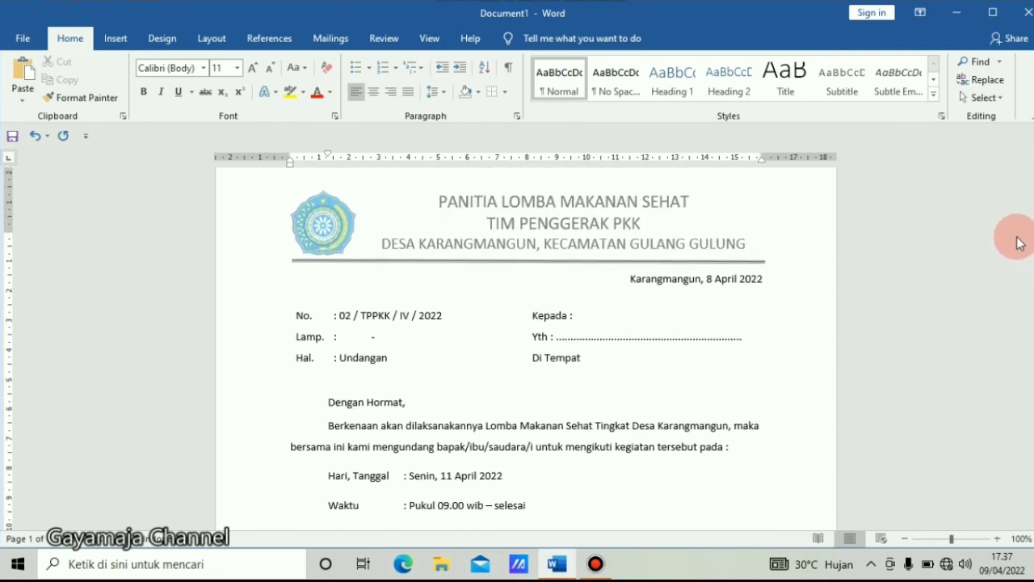
click(20, 38)
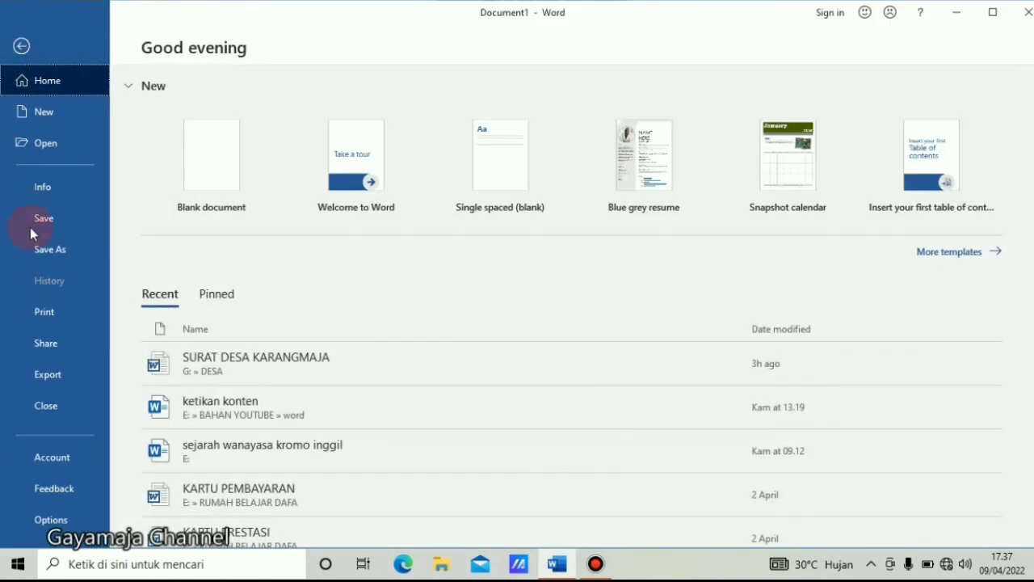
click(54, 311)
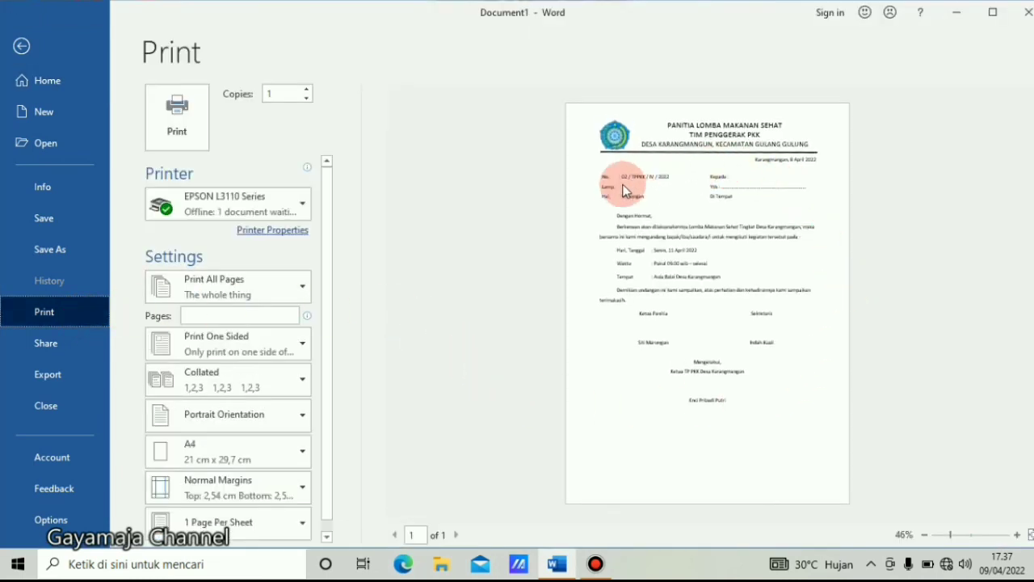
click(1017, 537)
click(1016, 537)
click(1017, 537)
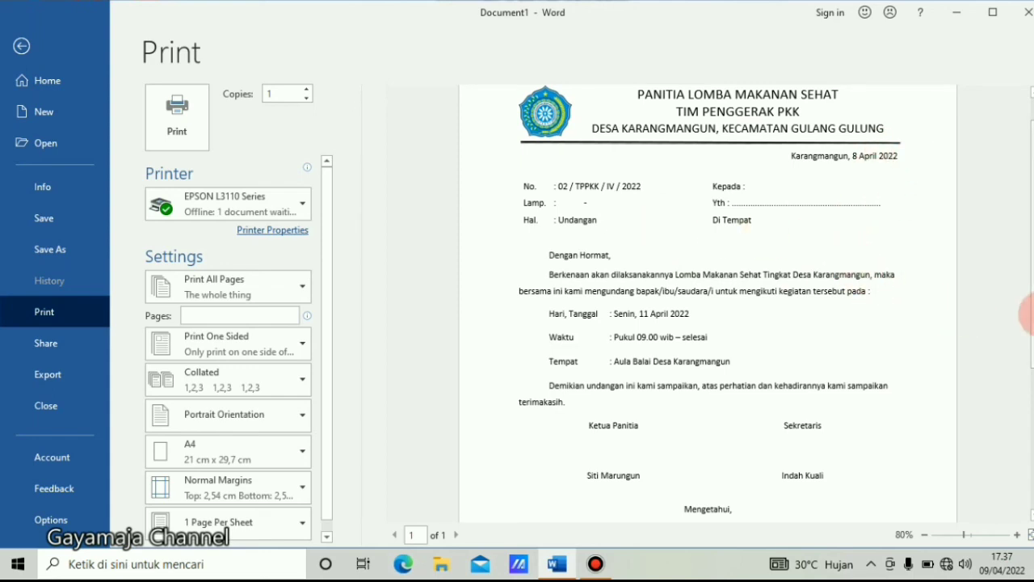
scroll(1024, 450, down, 3)
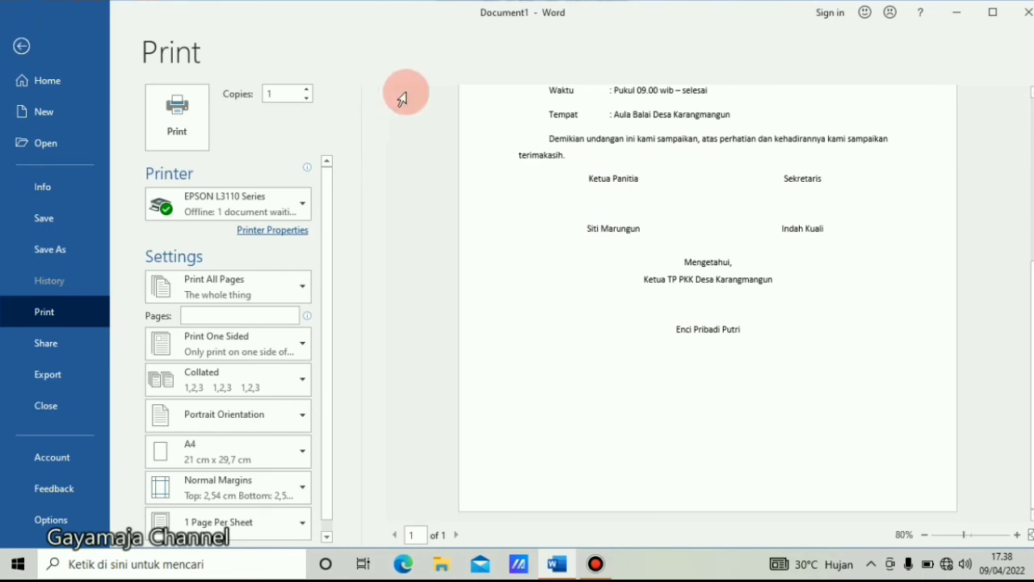
click(19, 47)
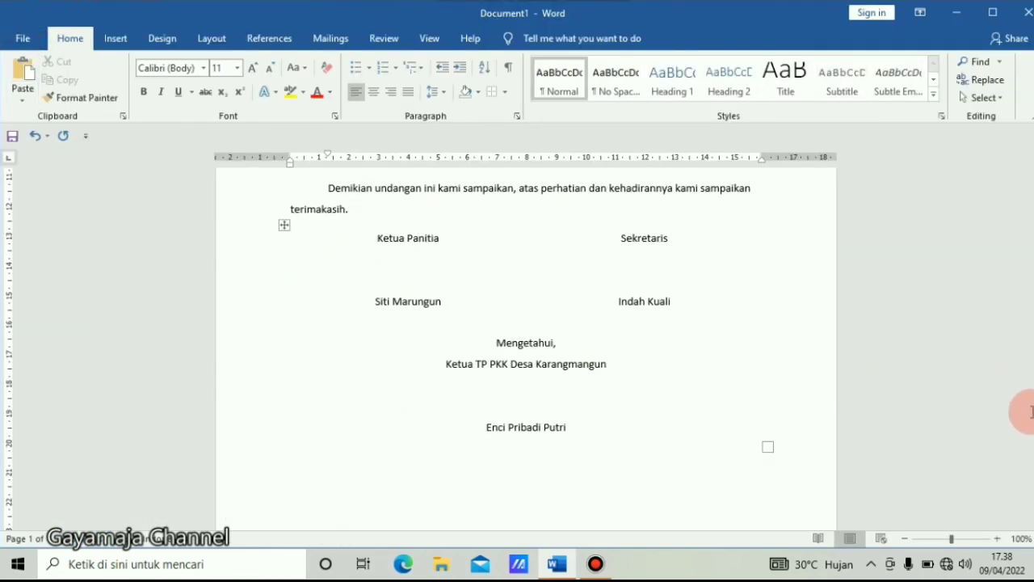
mouse_move(1024, 305)
mouse_down()
mouse_move(1030, 219)
mouse_move(363, 11)
mouse_up()
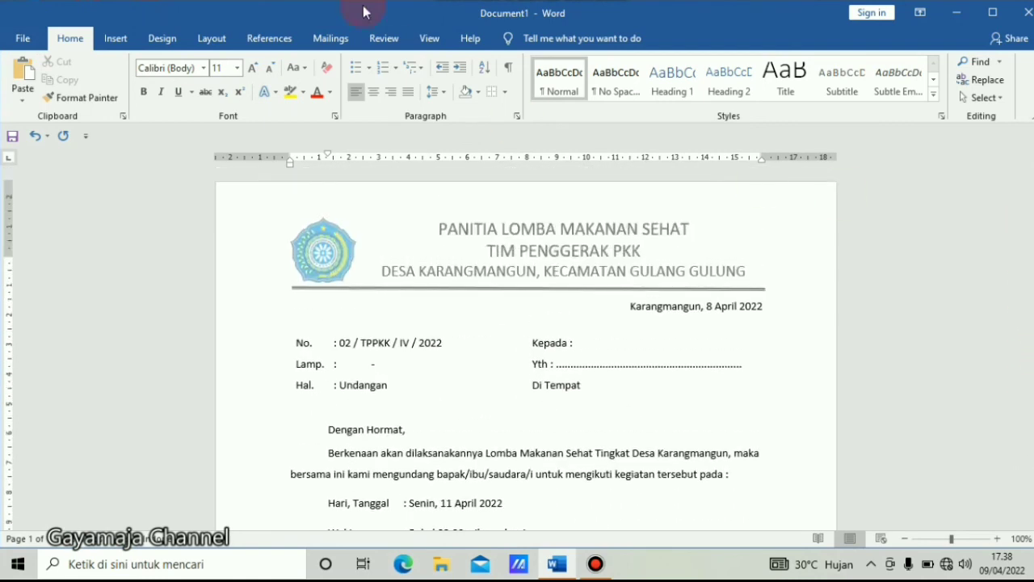
click(678, 265)
drag(1031, 295, 1023, 469)
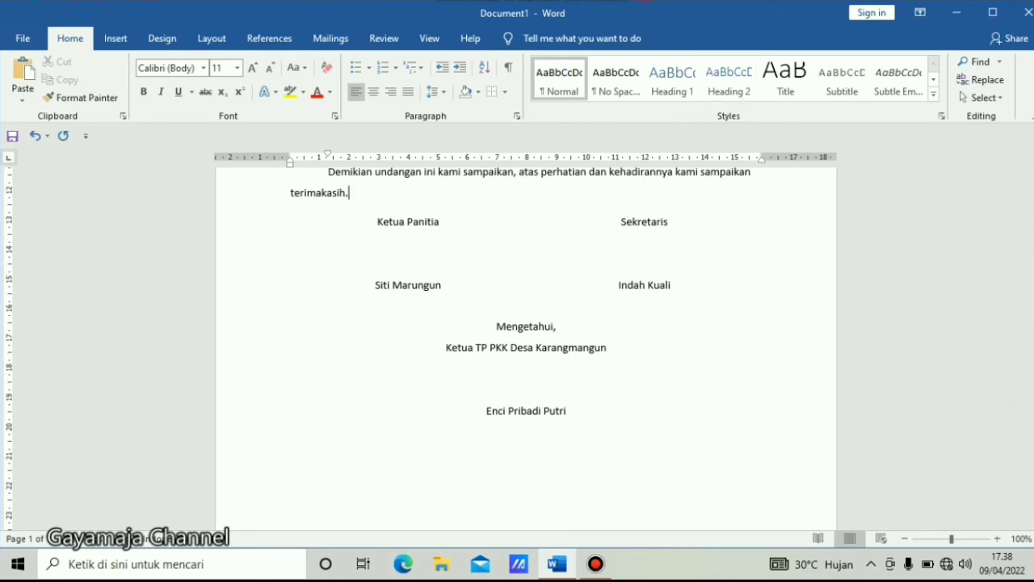